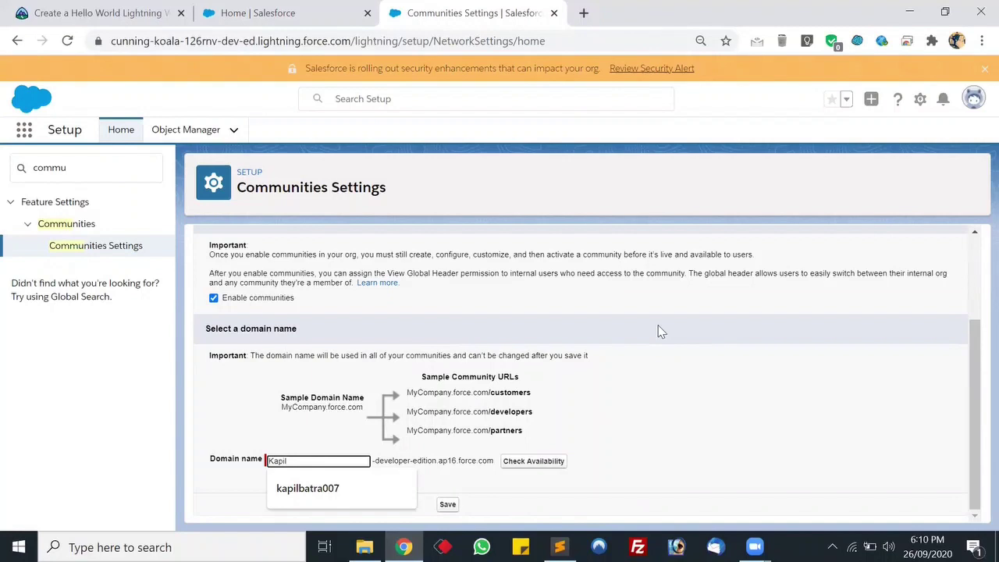
# - Complete the communities domain name with "Portfolio" after the first name, check its availability, and save the settings with communities enabled
pyautogui.write('Portfolio')
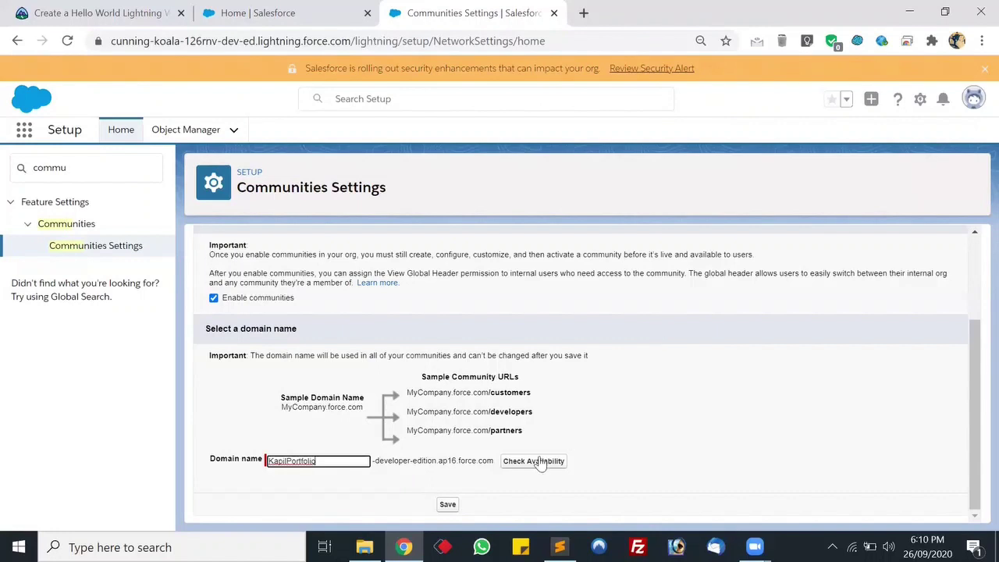
pyautogui.click(539, 462)
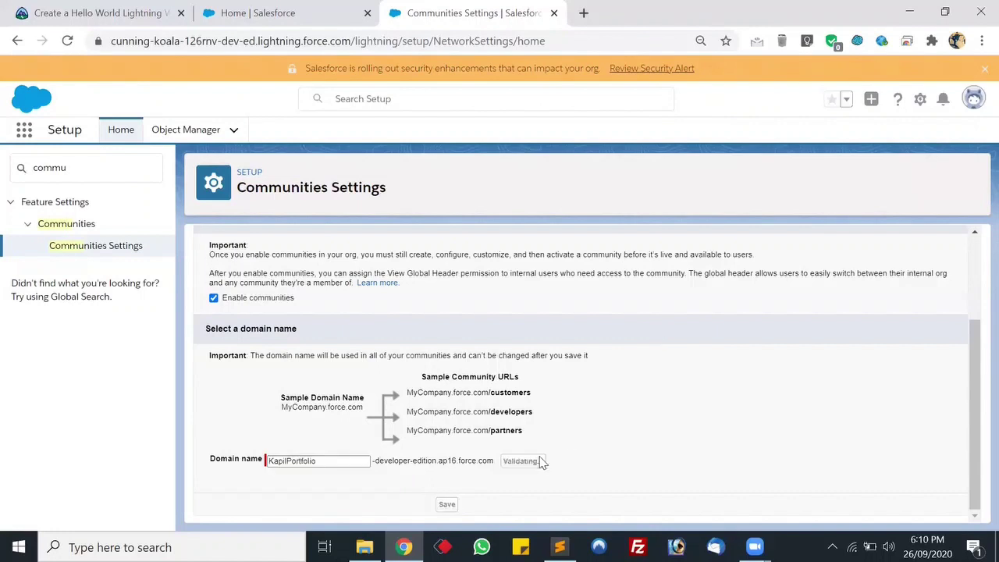
pyautogui.scroll(-1, 577, 425)
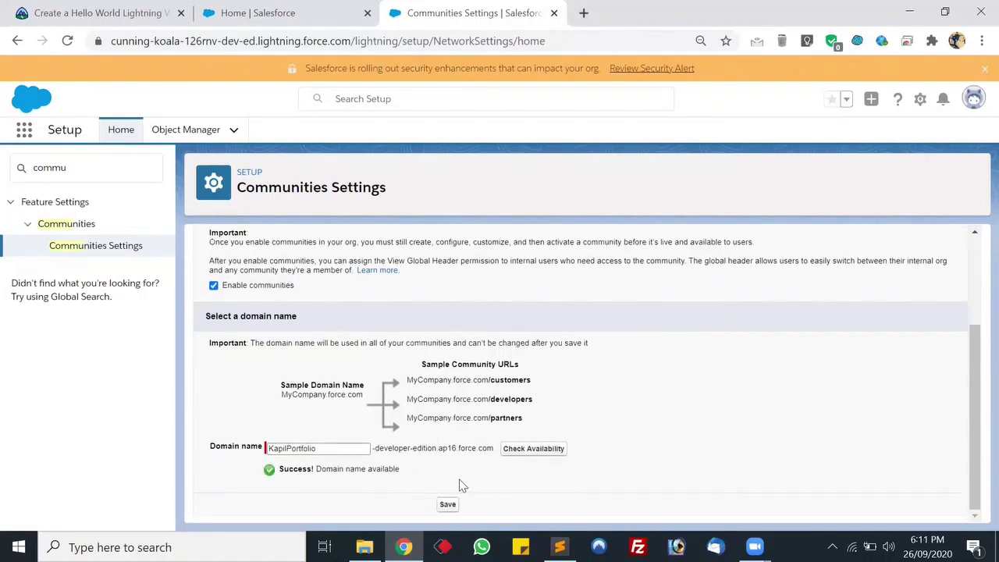
pyautogui.click(446, 504)
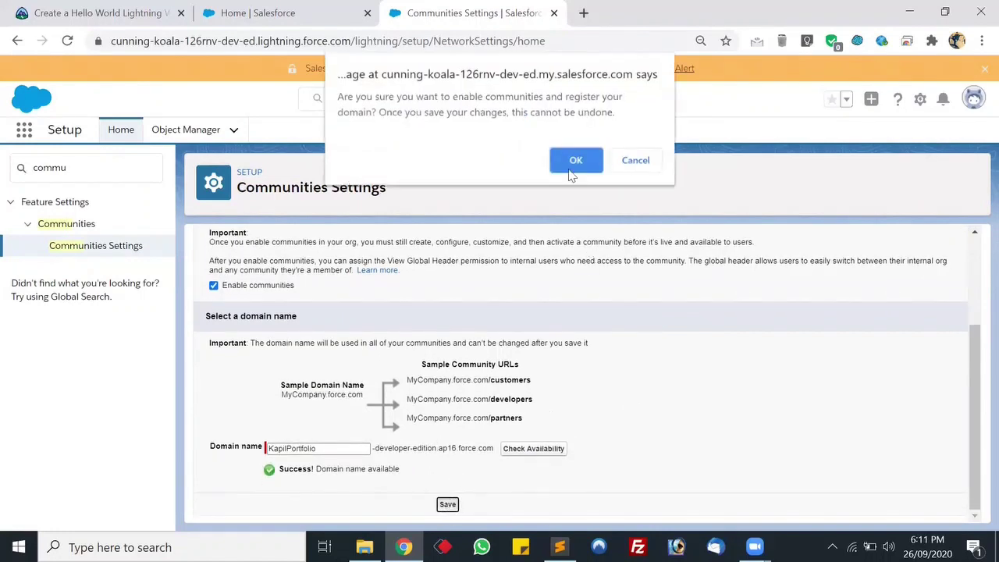
pyautogui.click(573, 160)
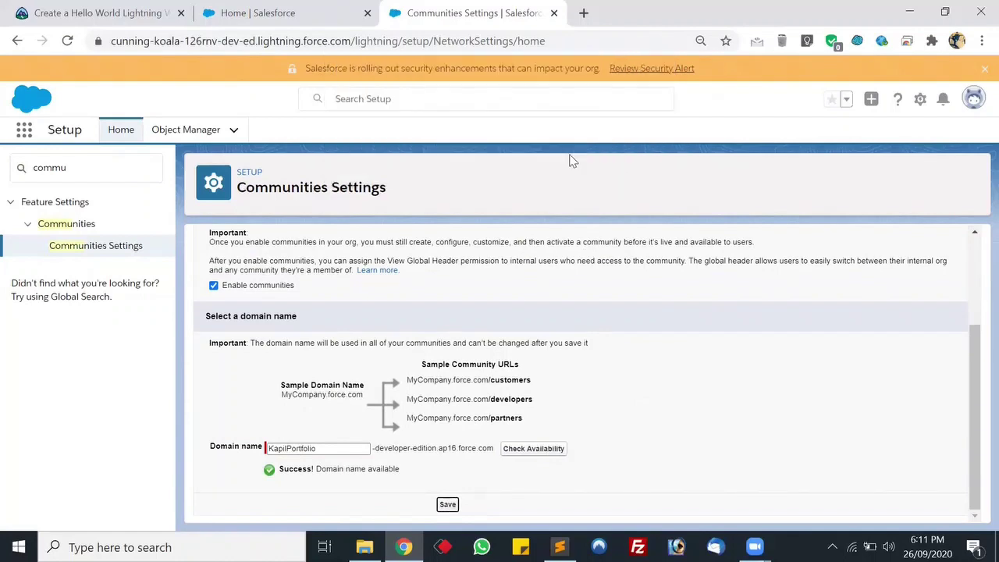
pyautogui.click(447, 502)
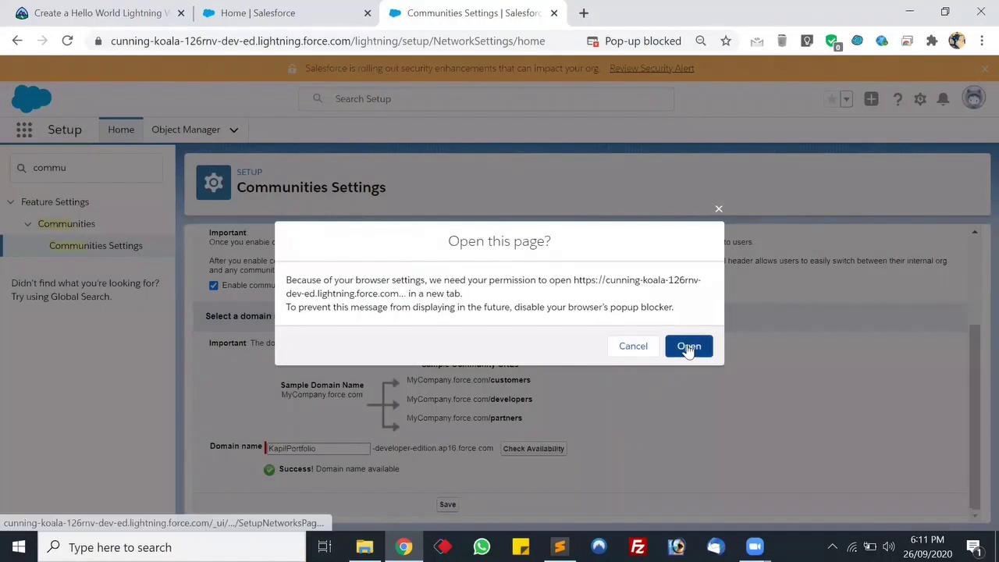
# - Open the All Communities page in its own browser tab and start a new community, closing the leftover tabs
pyautogui.click(688, 347)
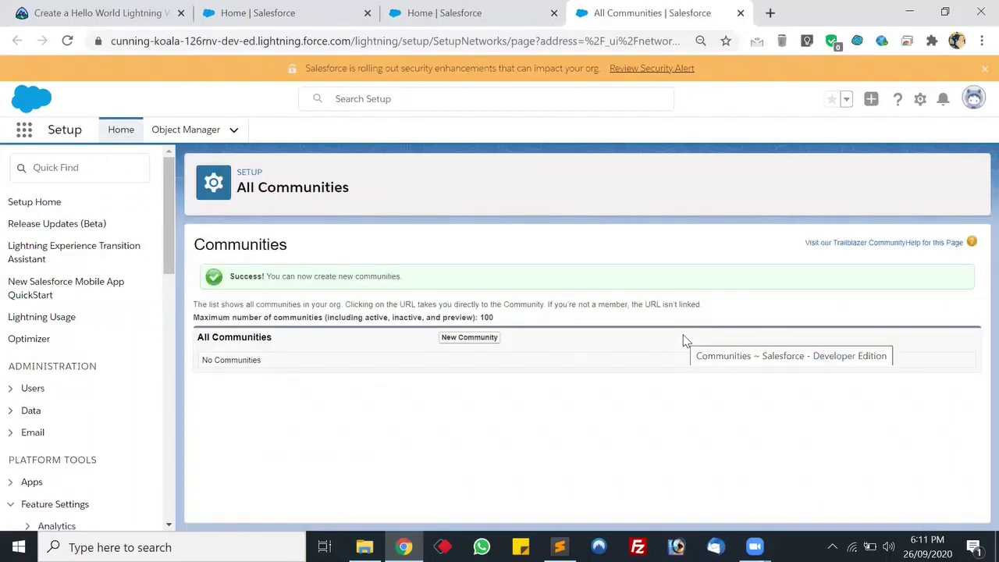
pyautogui.click(554, 13)
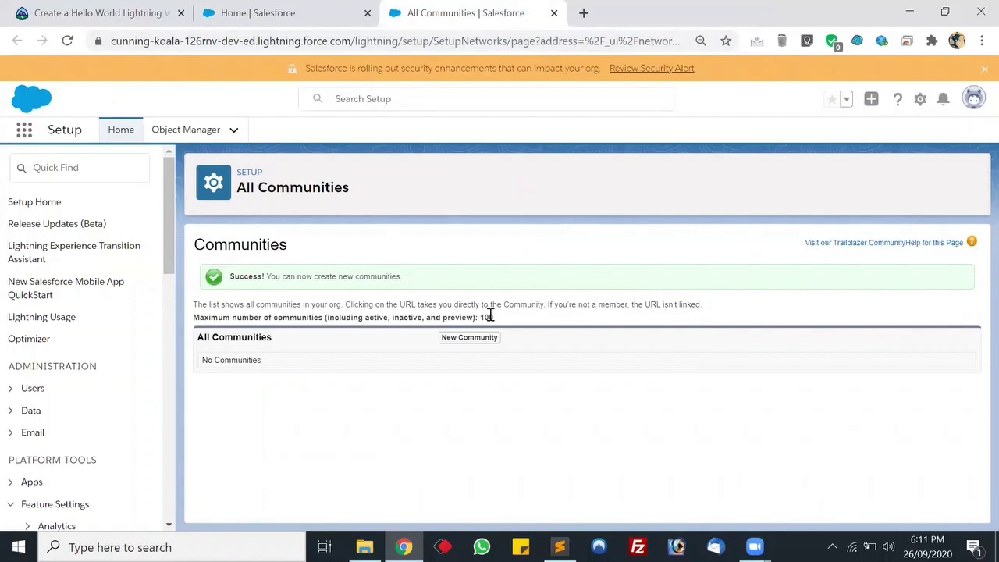
pyautogui.click(470, 341)
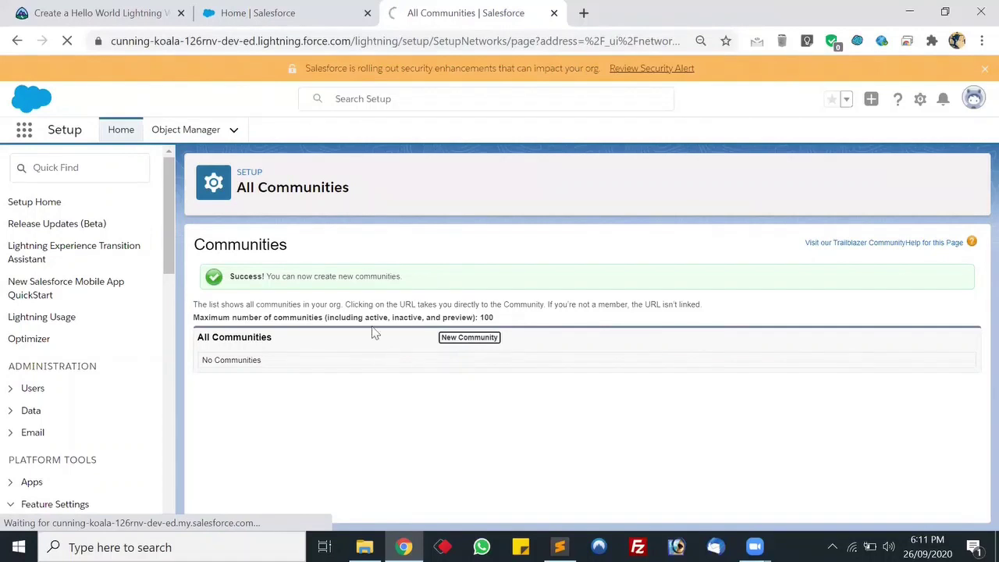
pyautogui.click(180, 12)
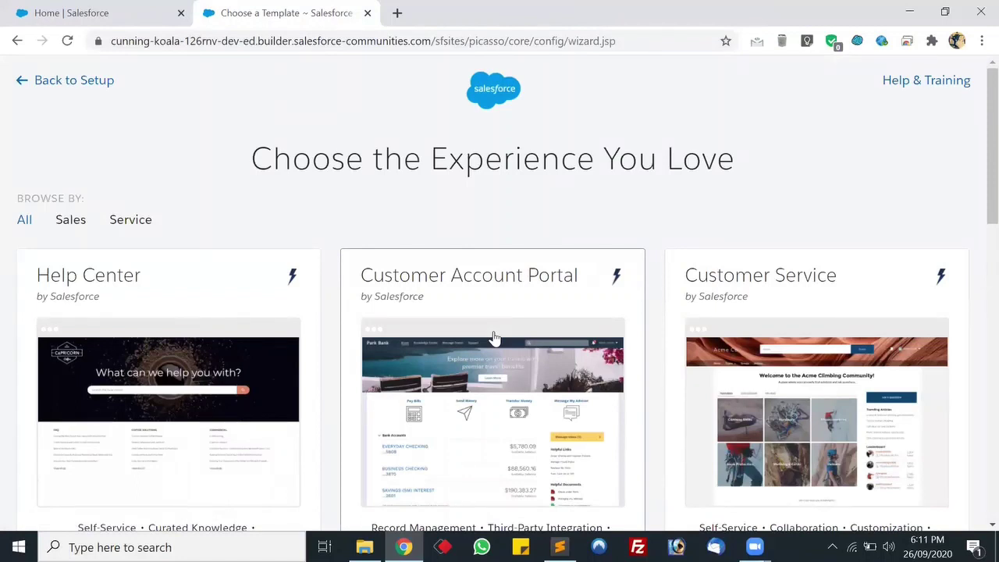
# - Open the Trailhead site at trailhead.salesforce.com in a new browser tab
pyautogui.hotkey('ctrl', 't')
pyautogui.write('trai')
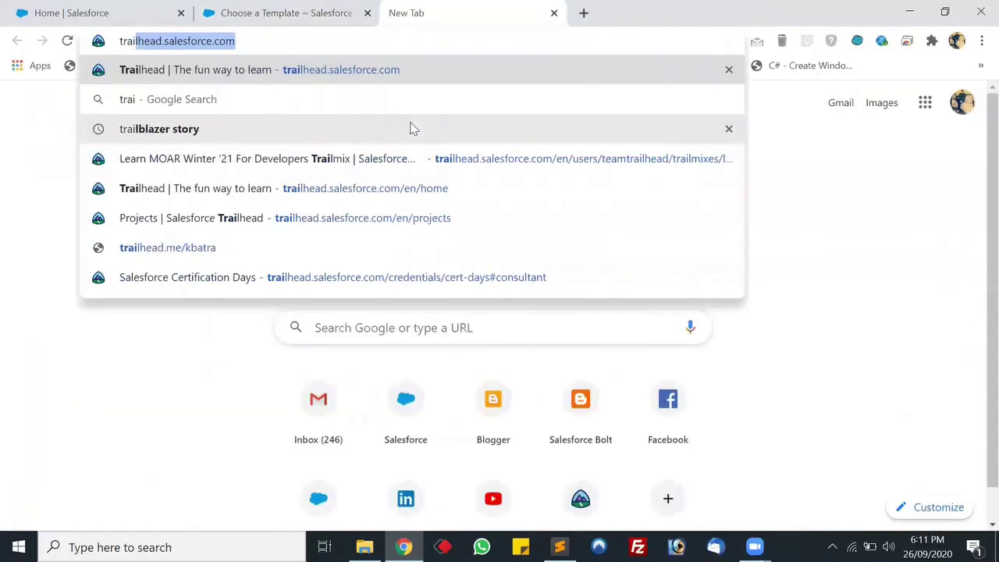
pyautogui.hotkey('ctrl', 'a')
pyautogui.write('trail')
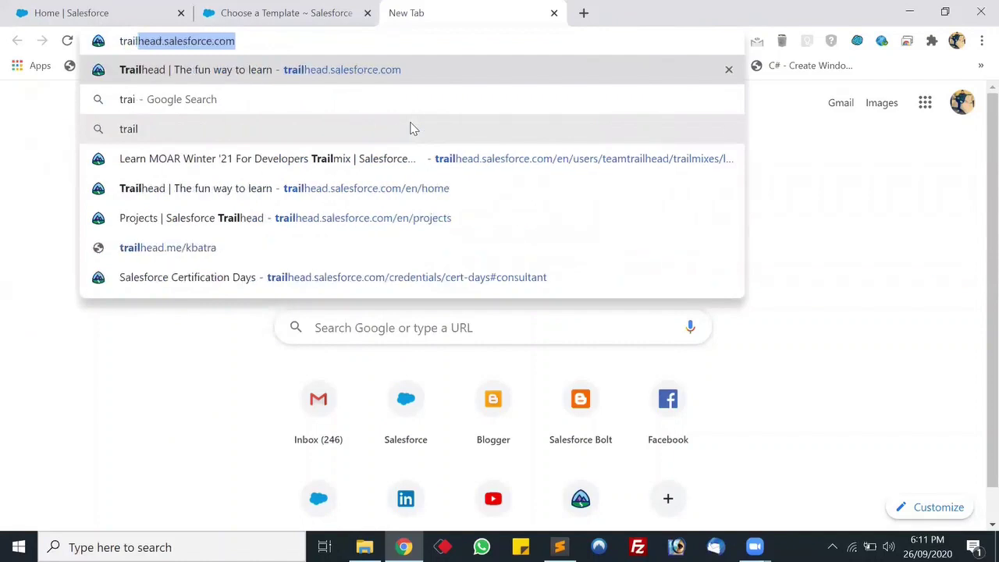
pyautogui.write('b')
pyautogui.press('BackSpace')
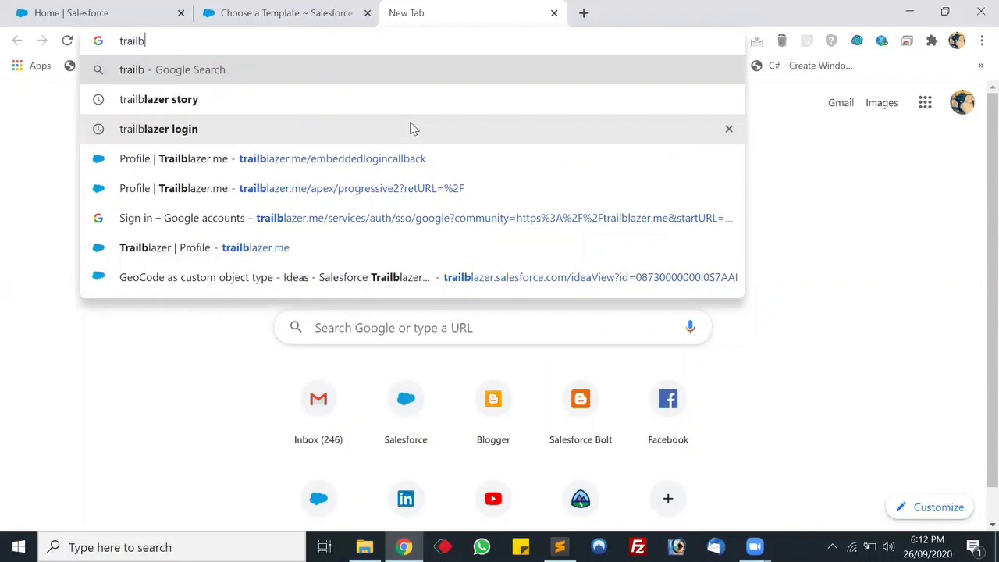
pyautogui.press('BackSpace')
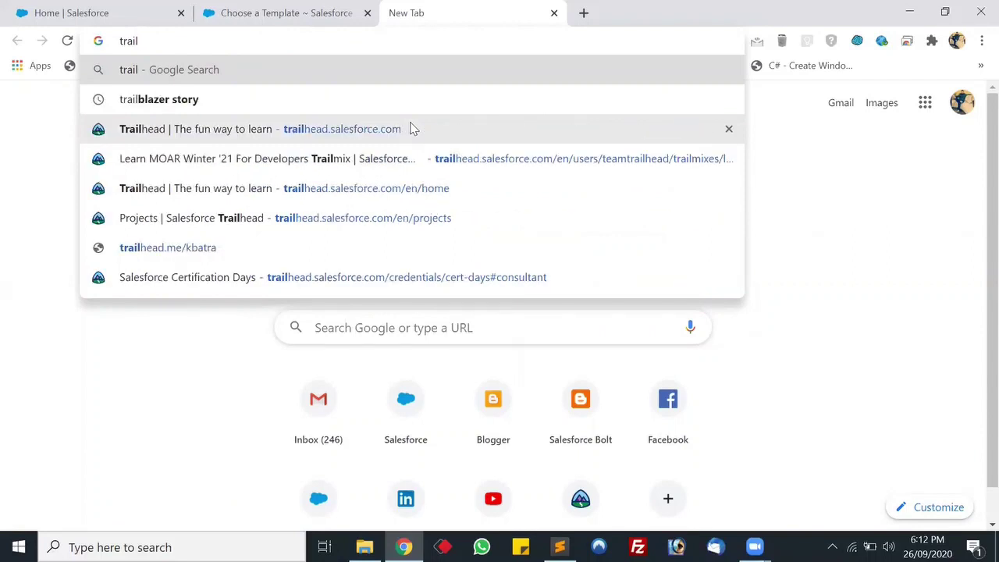
pyautogui.write('h')
pyautogui.press('Return')
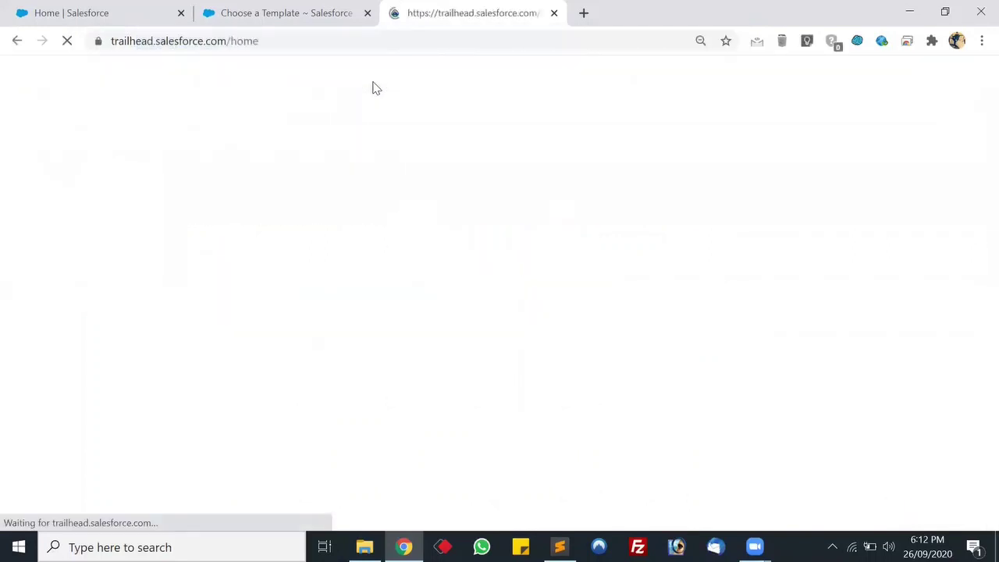
# - Return to the community template list, browse the templates, and get started with the Customer Account Portal template
pyautogui.click(308, 9)
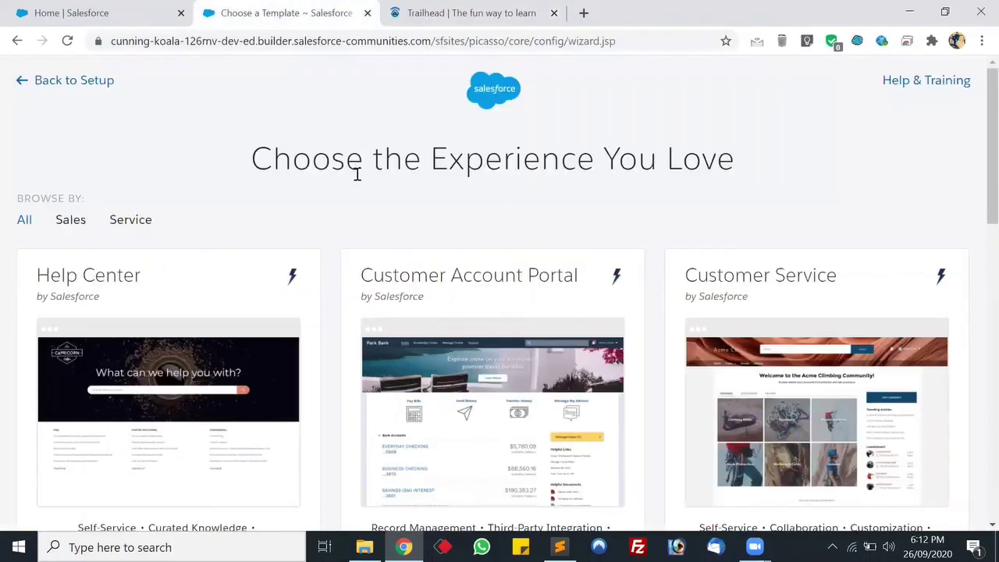
pyautogui.scroll(-1, 356, 214)
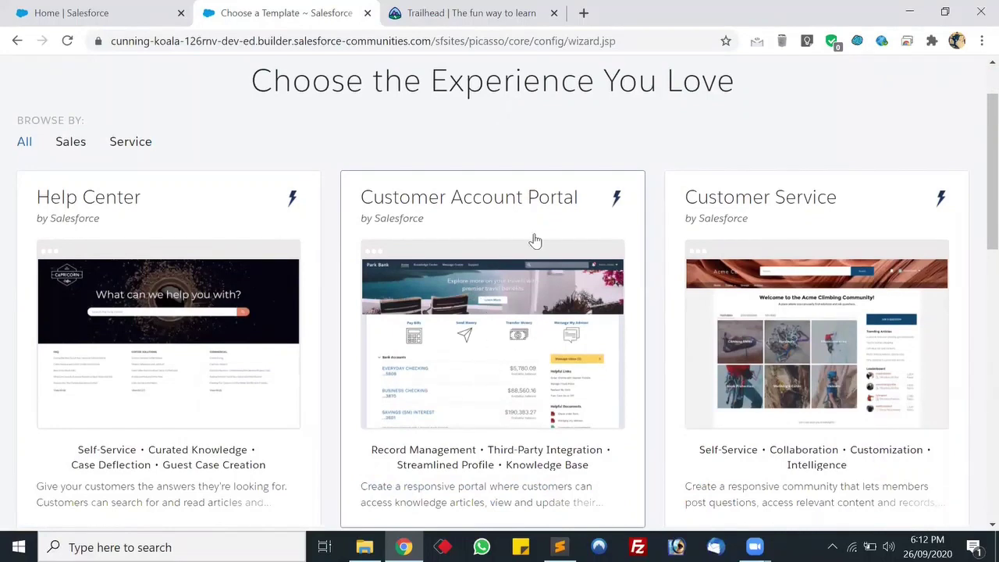
pyautogui.scroll(-3, 492, 359)
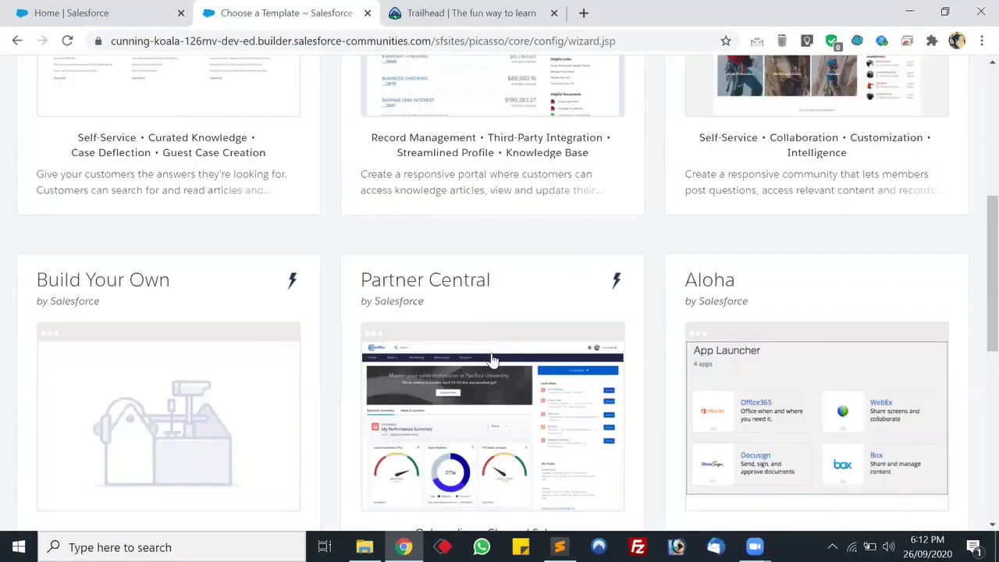
pyautogui.scroll(3, 491, 357)
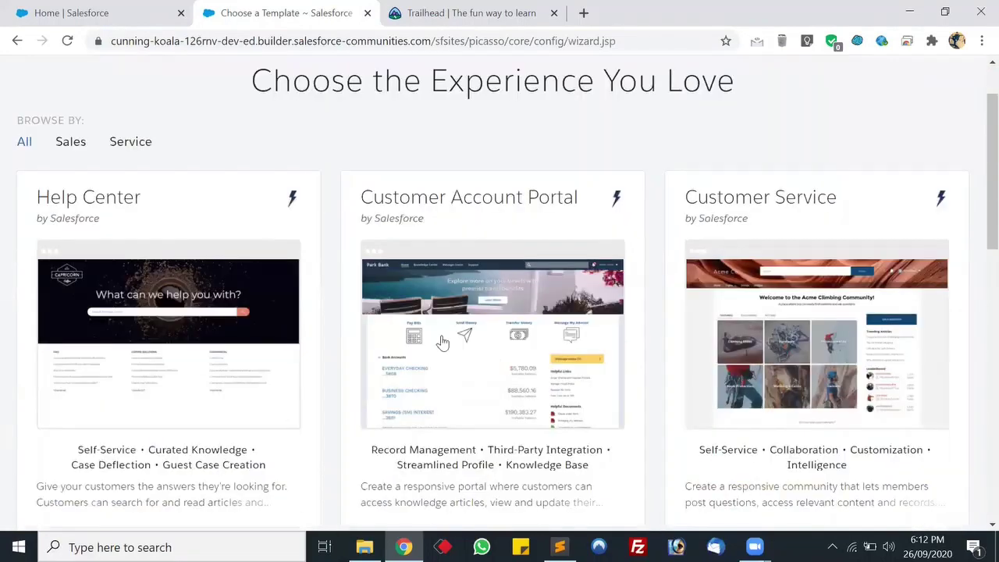
pyautogui.click(546, 286)
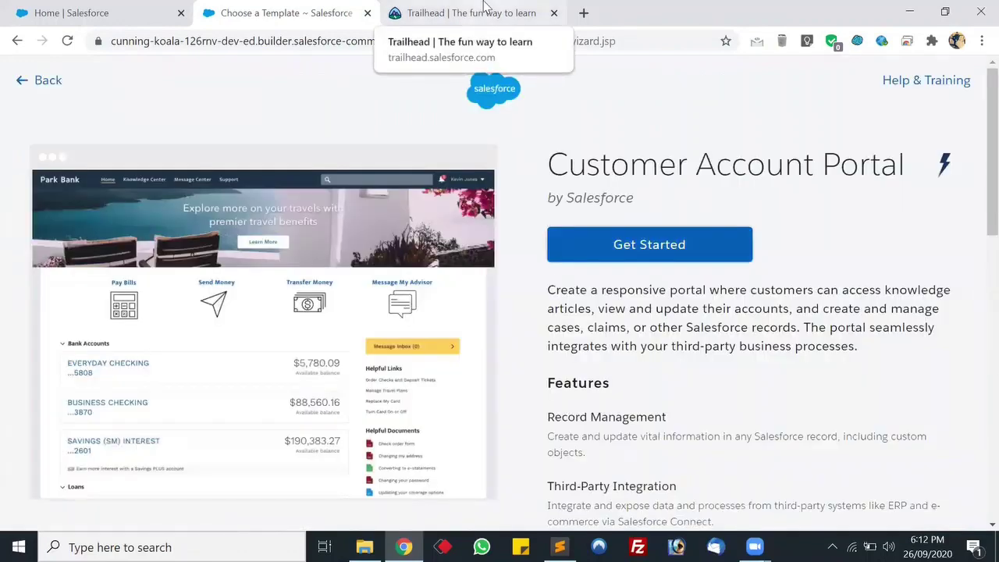
pyautogui.scroll(-3, 784, 231)
pyautogui.scroll(3, 771, 229)
pyautogui.click(649, 258)
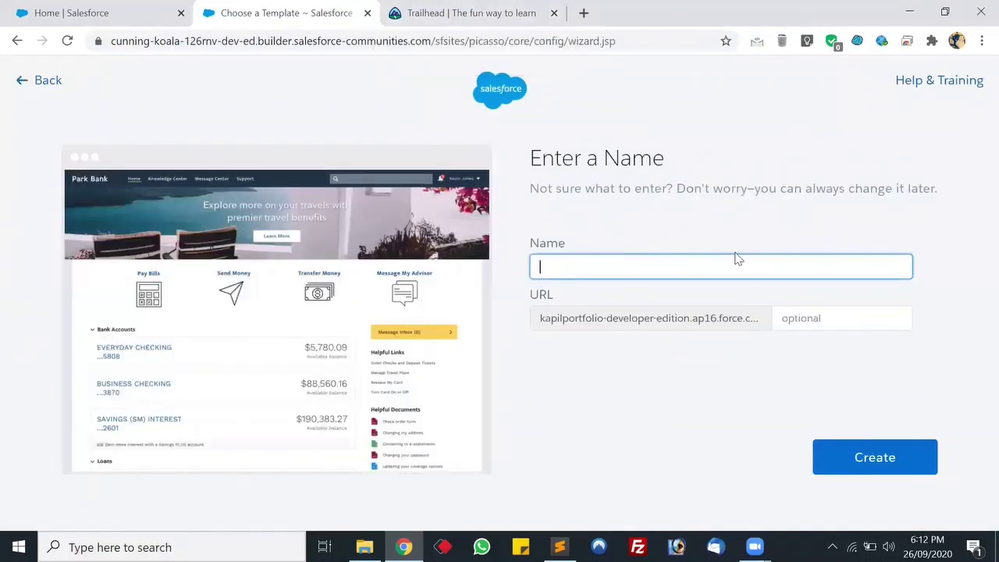
# - Enter the owner's full name as the community name, set the URL suffix to "portfolio", and create the community
pyautogui.click(649, 270)
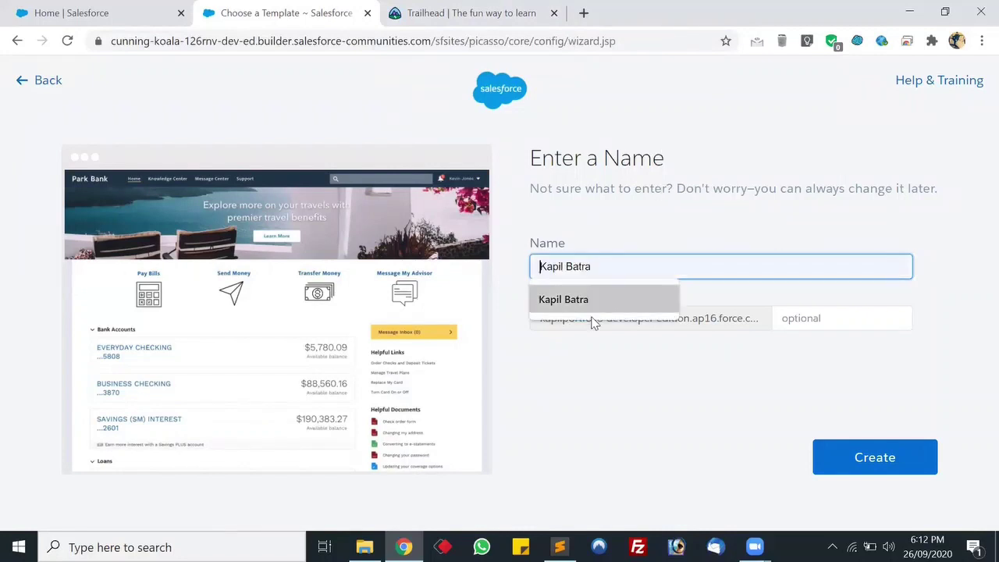
pyautogui.click(606, 301)
pyautogui.click(839, 317)
pyautogui.click(814, 356)
pyautogui.click(864, 468)
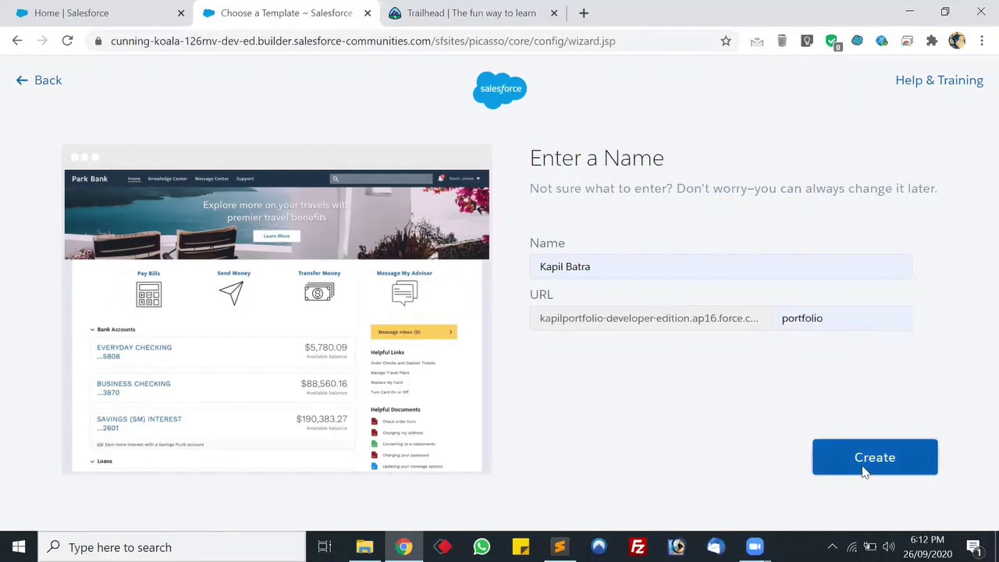
# - Open the signed-in account's Trailblazer profile from Trailhead, close the Trailhead home tab, and look through the profile page
pyautogui.click(528, 8)
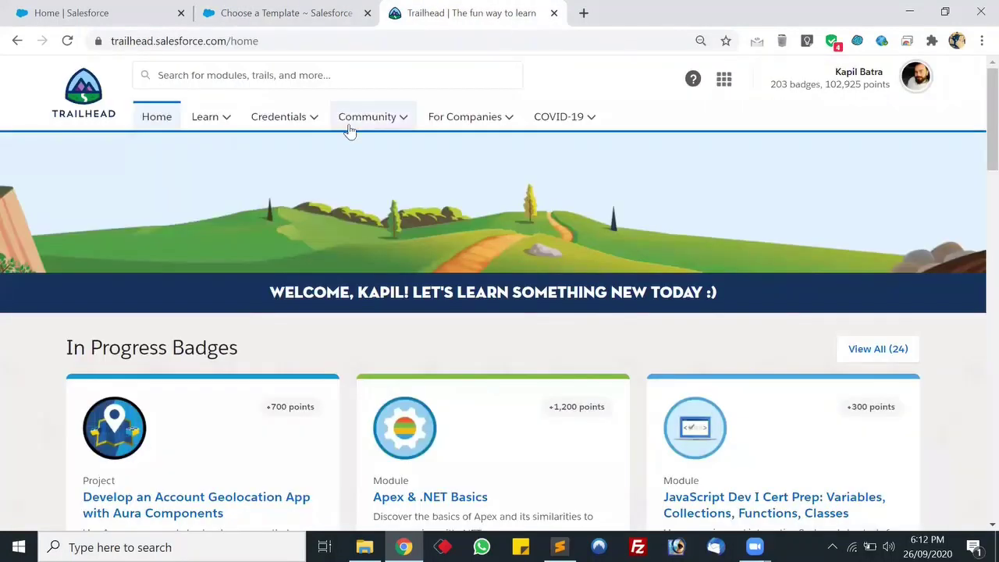
pyautogui.click(915, 76)
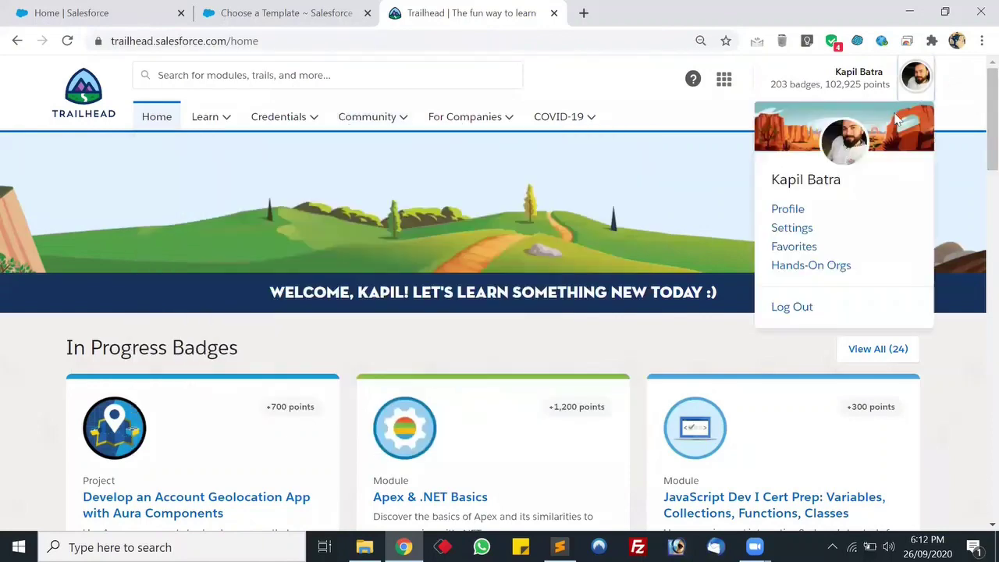
pyautogui.click(804, 216)
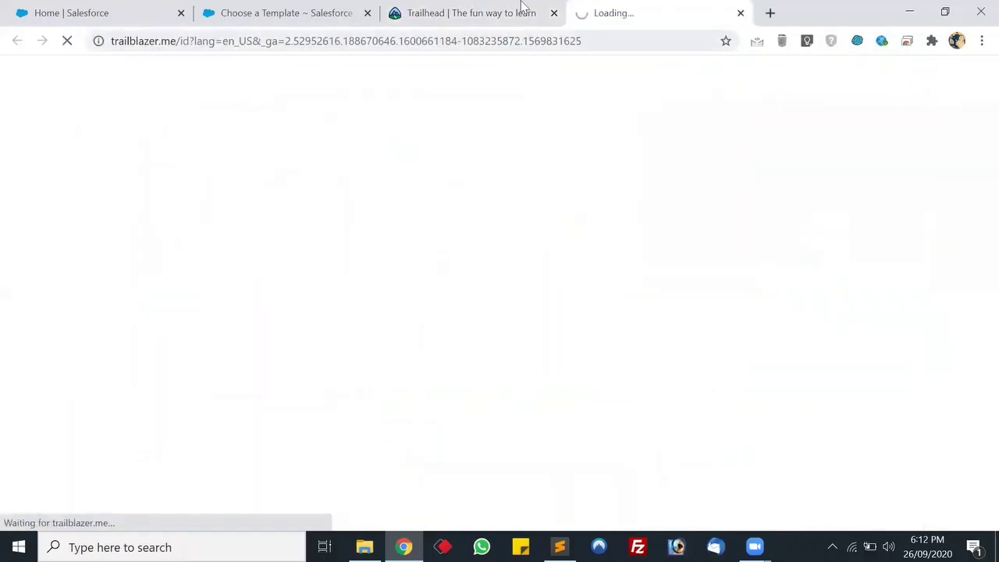
pyautogui.click(551, 11)
pyautogui.click(558, 16)
pyautogui.click(447, 12)
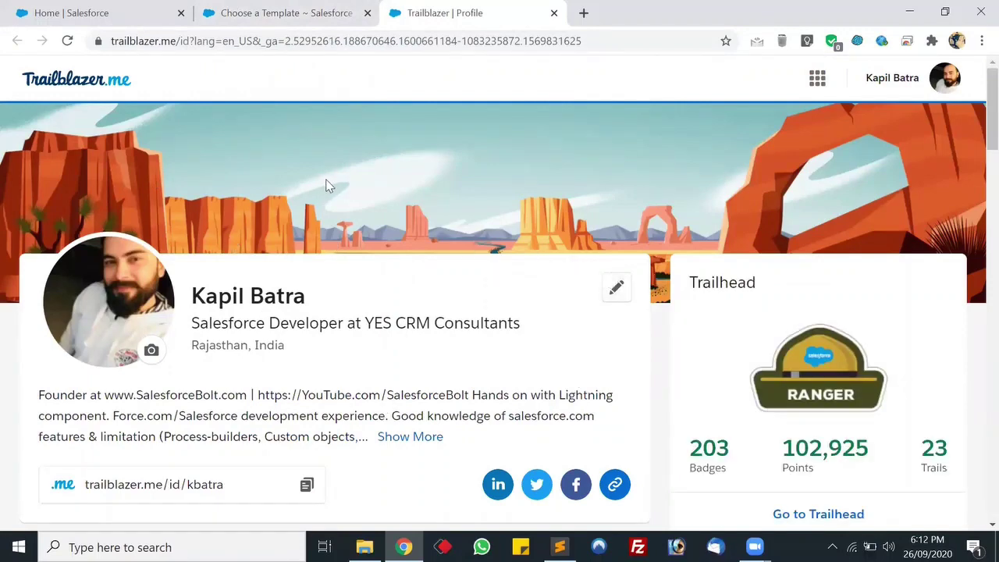
pyautogui.scroll(-3, 327, 185)
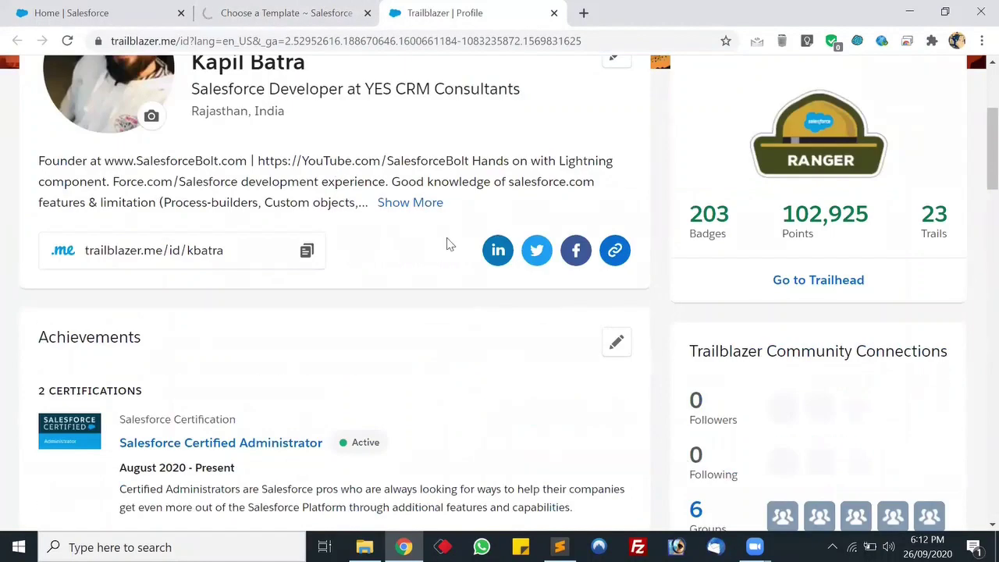
# - Return to the new community's workspaces, open it in Experience Builder, and dismiss the welcome tour
pyautogui.click(294, 8)
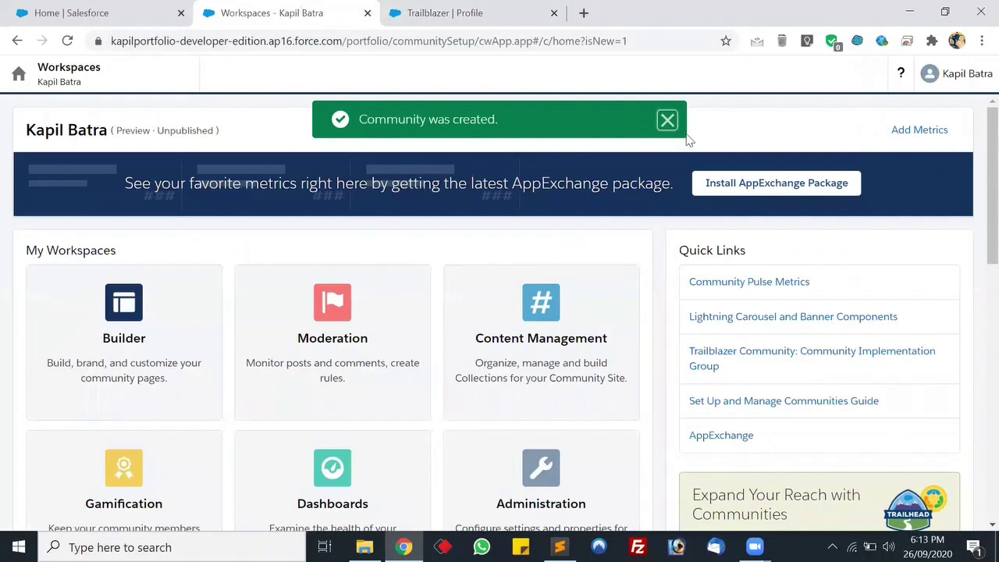
pyautogui.click(667, 120)
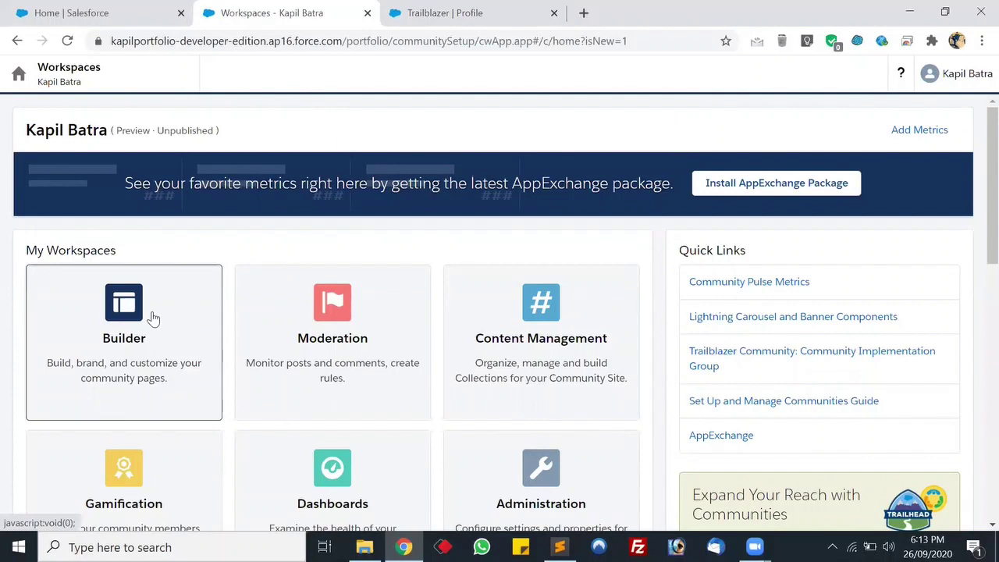
pyautogui.click(153, 314)
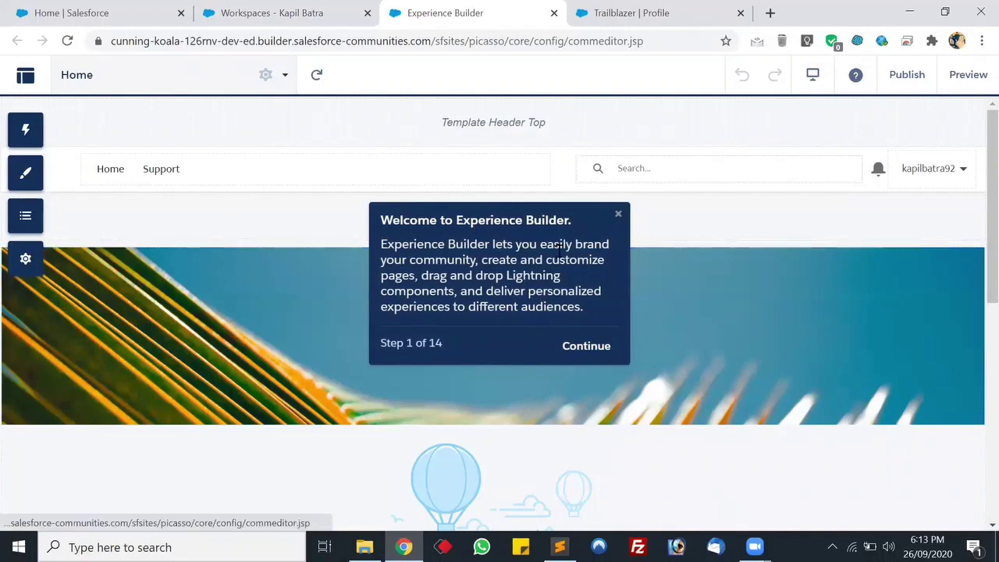
pyautogui.click(619, 216)
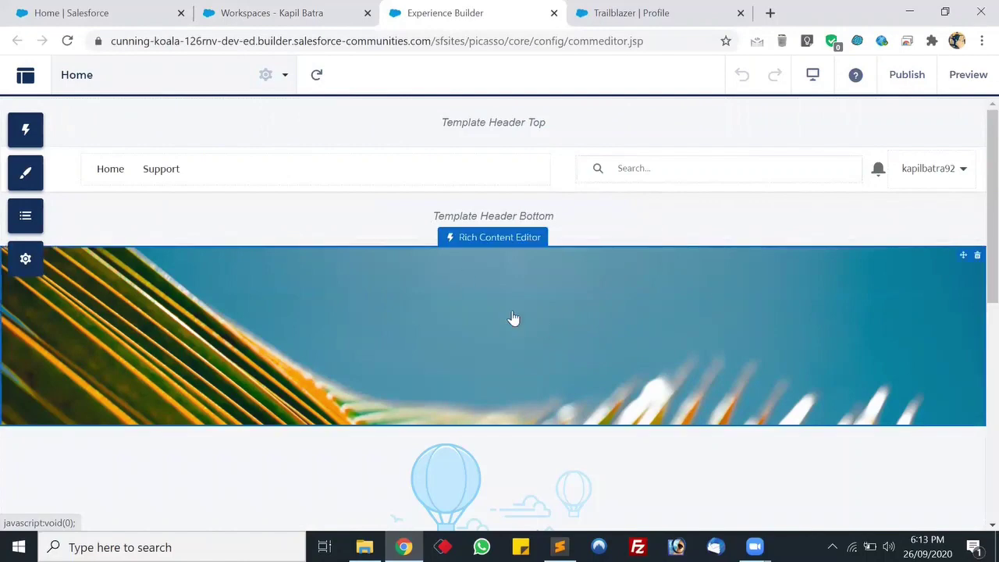
# - Look over the community's Home page and open the properties of the banner image's Rich Content Editor component
pyautogui.scroll(-6, 513, 318)
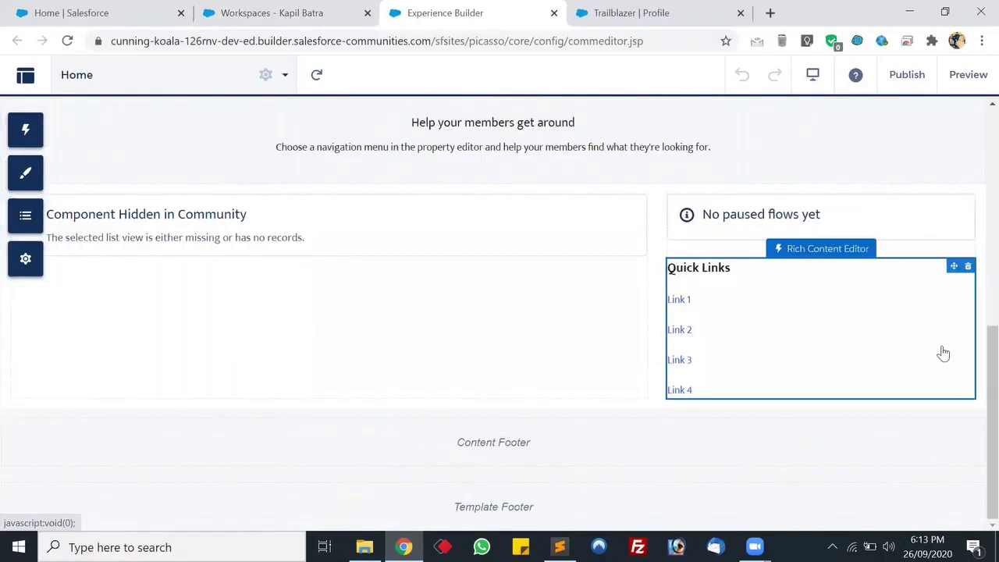
pyautogui.scroll(5, 352, 383)
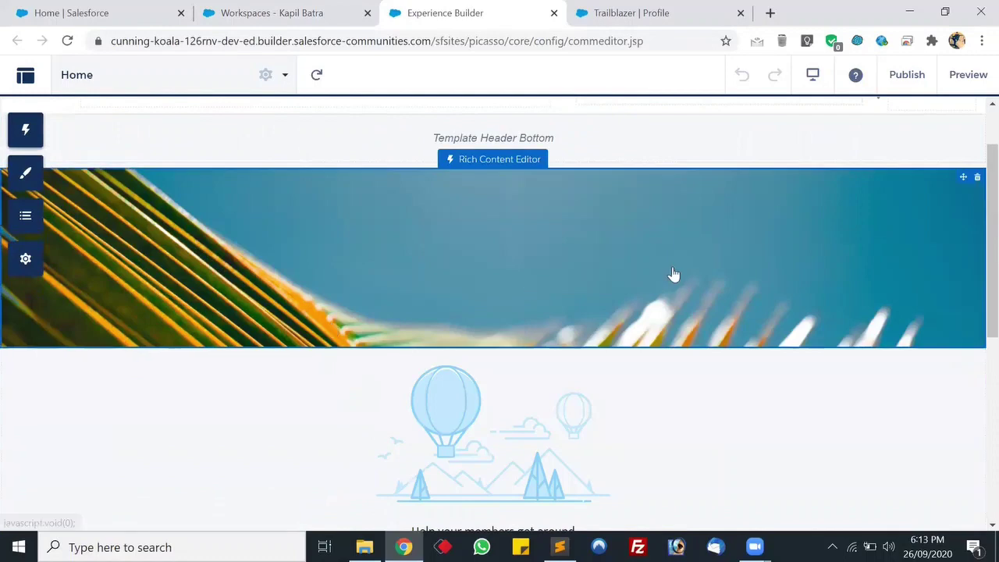
pyautogui.click(673, 274)
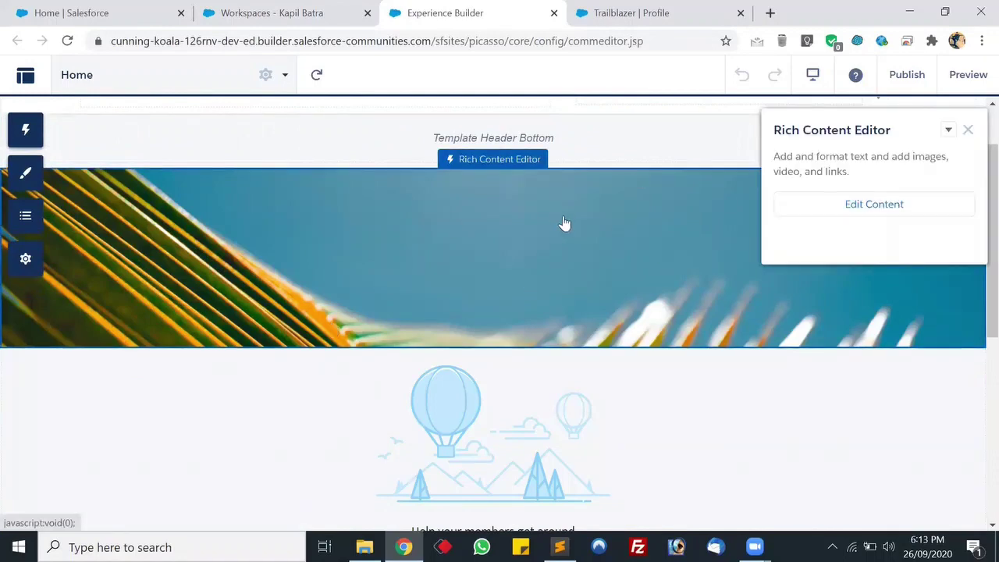
# - Delete the default banner image from the Rich Content Editor component on the Home page
pyautogui.doubleClick(511, 225)
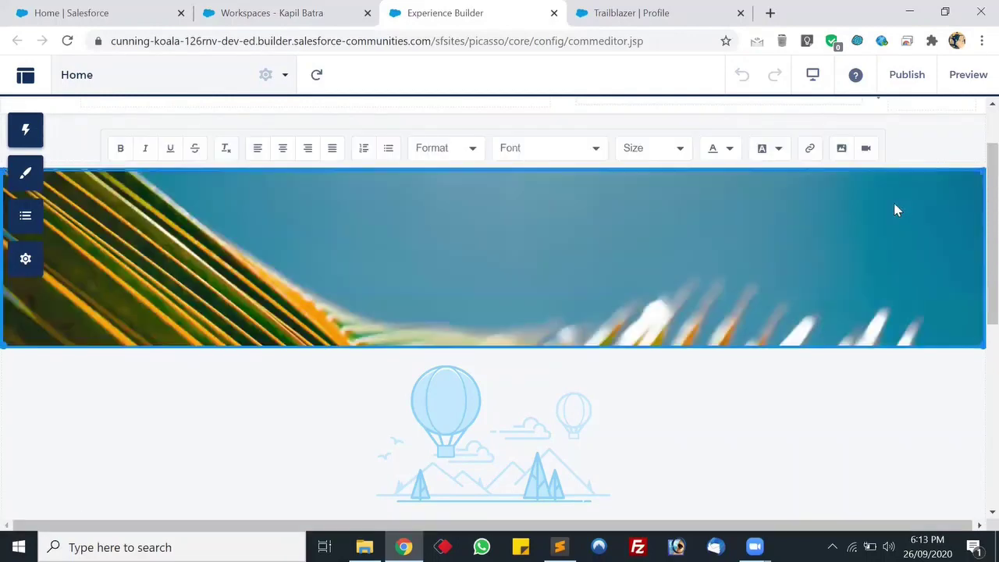
pyautogui.click(893, 203)
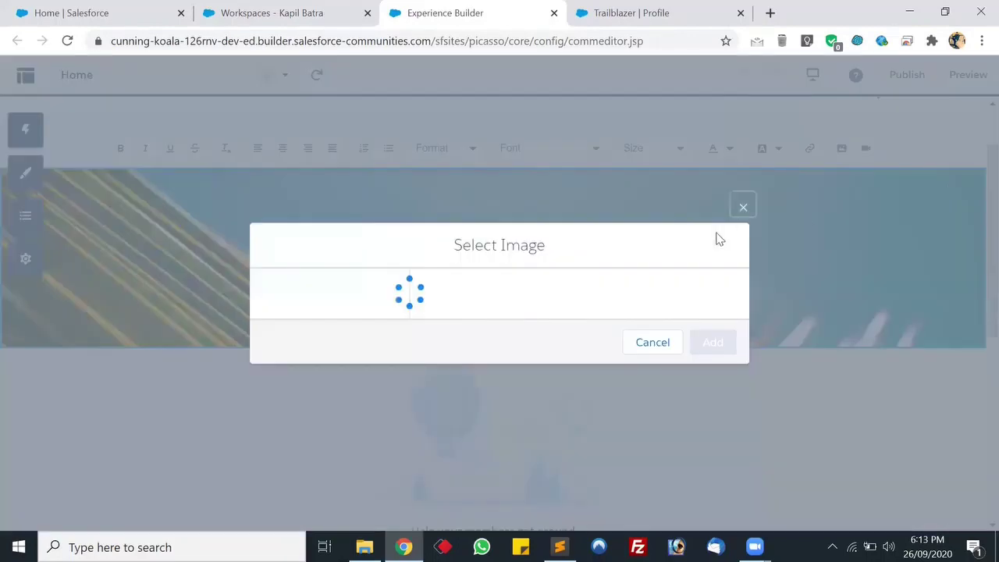
pyautogui.click(742, 117)
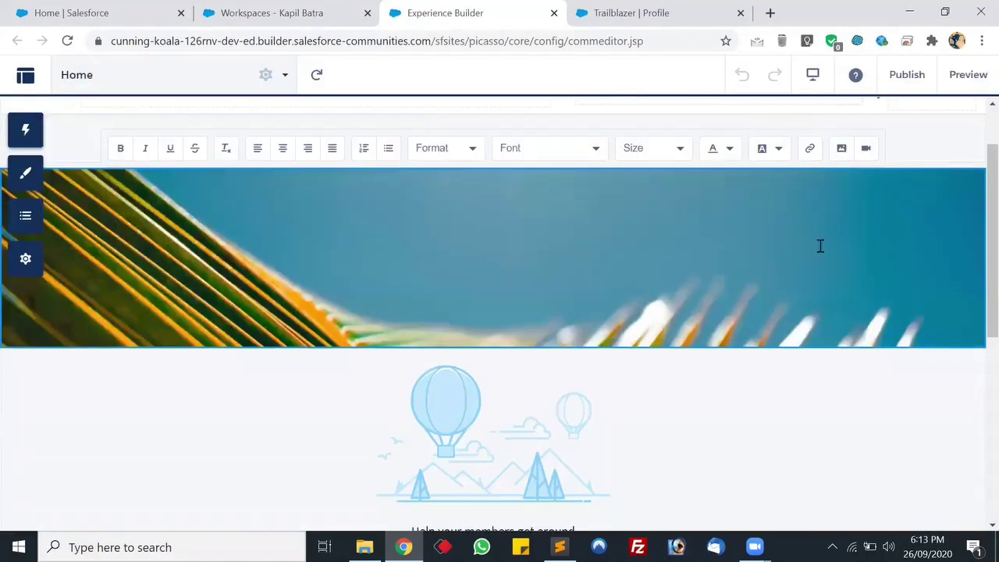
pyautogui.click(711, 264)
pyautogui.press('Delete')
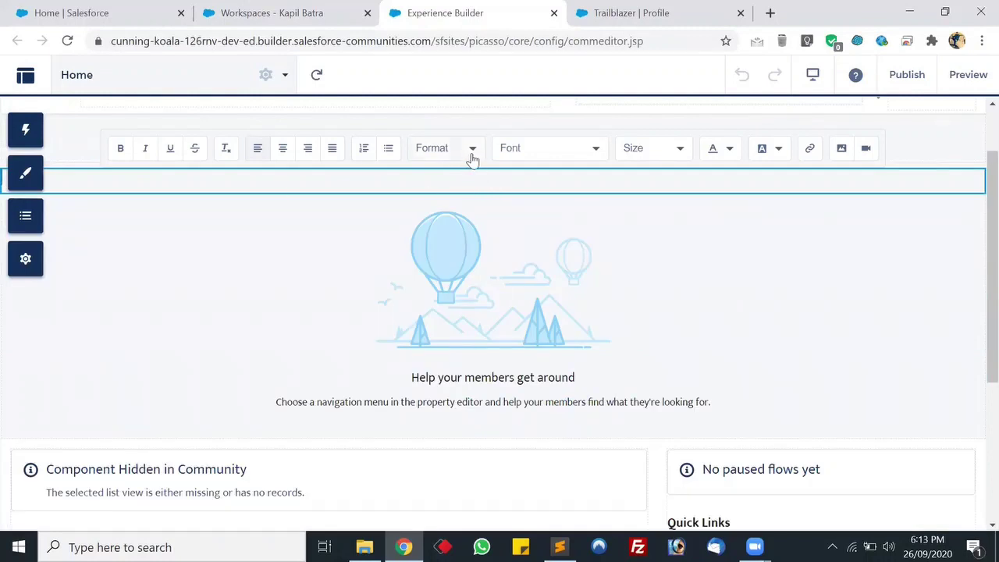
pyautogui.click(476, 211)
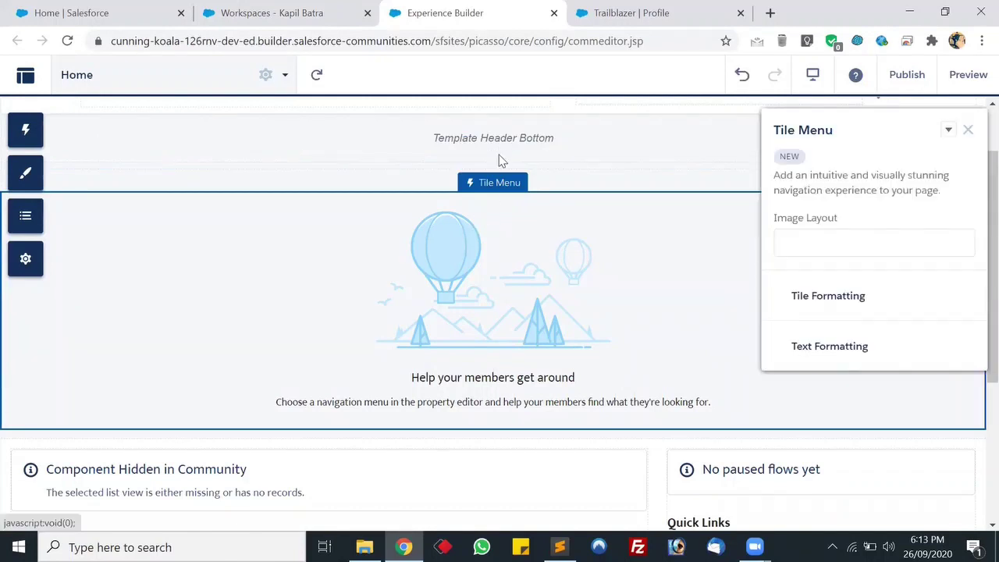
# - Upload portfolio_header.jpg from the Community folder in Pictures and insert it as the image in the empty Rich Content Editor
pyautogui.click(503, 178)
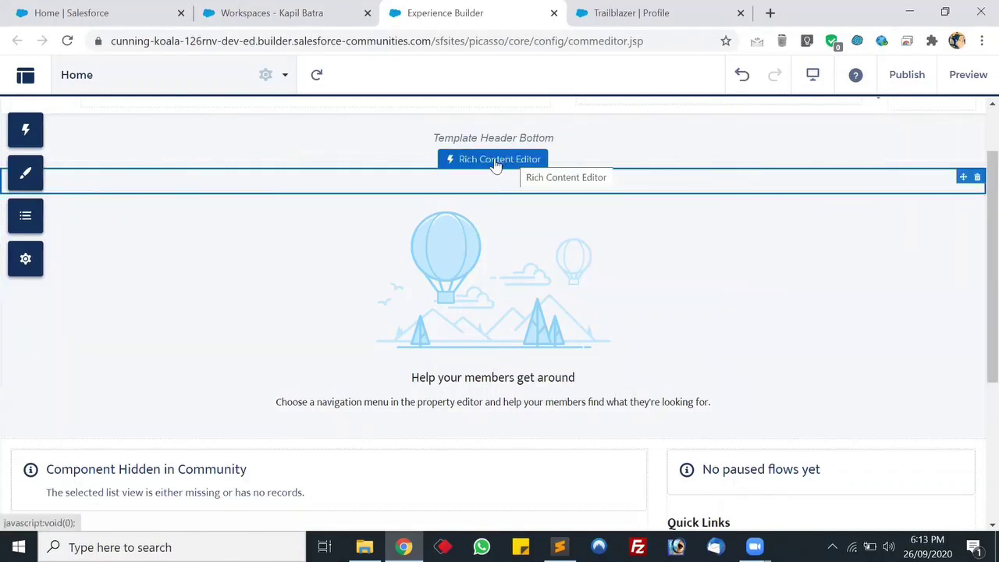
pyautogui.click(494, 161)
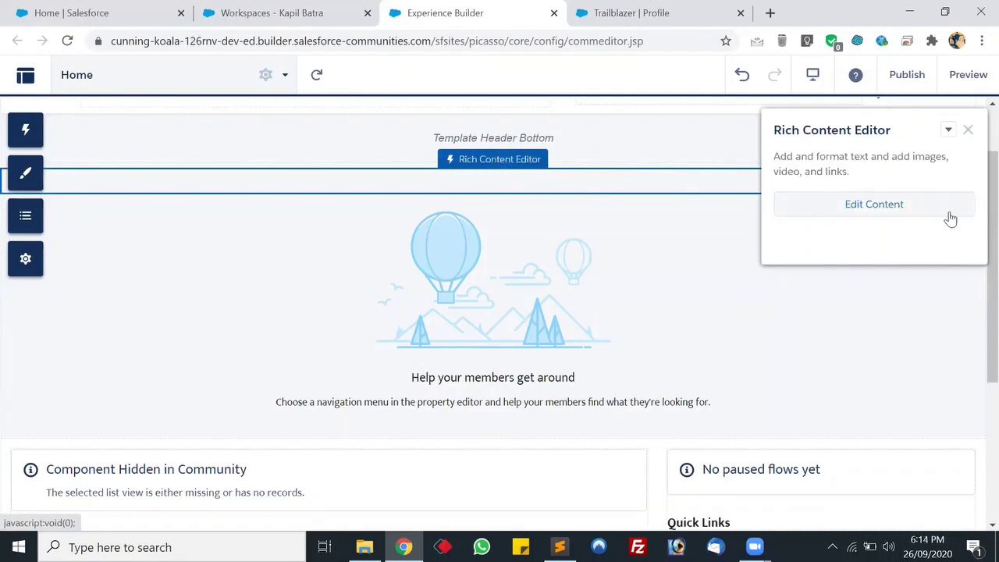
pyautogui.click(874, 215)
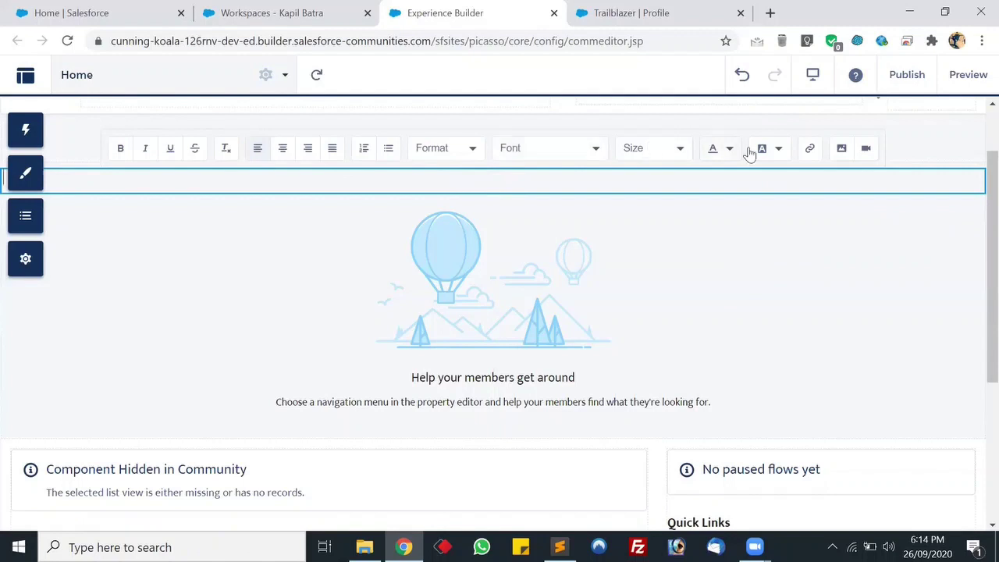
pyautogui.click(842, 153)
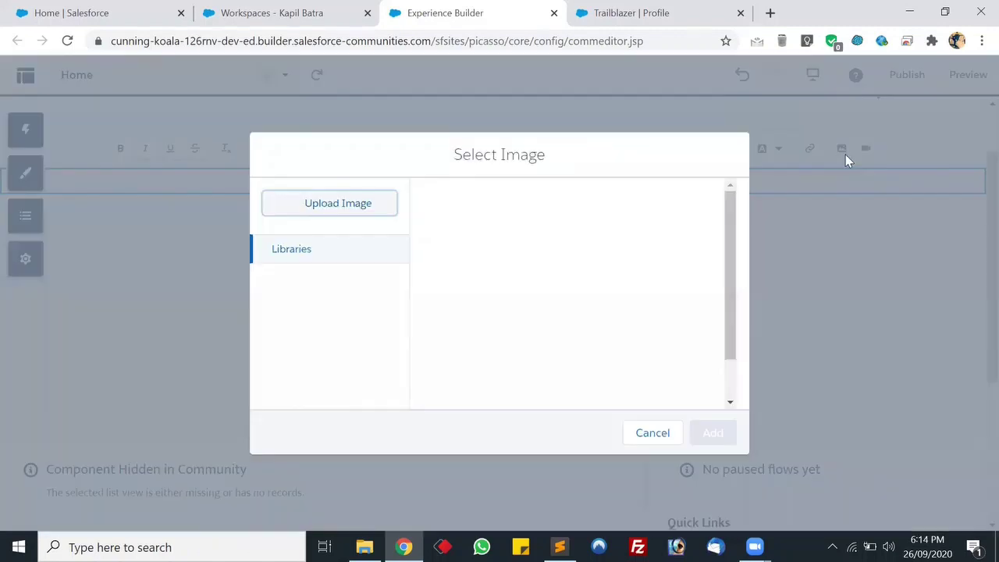
pyautogui.click(353, 203)
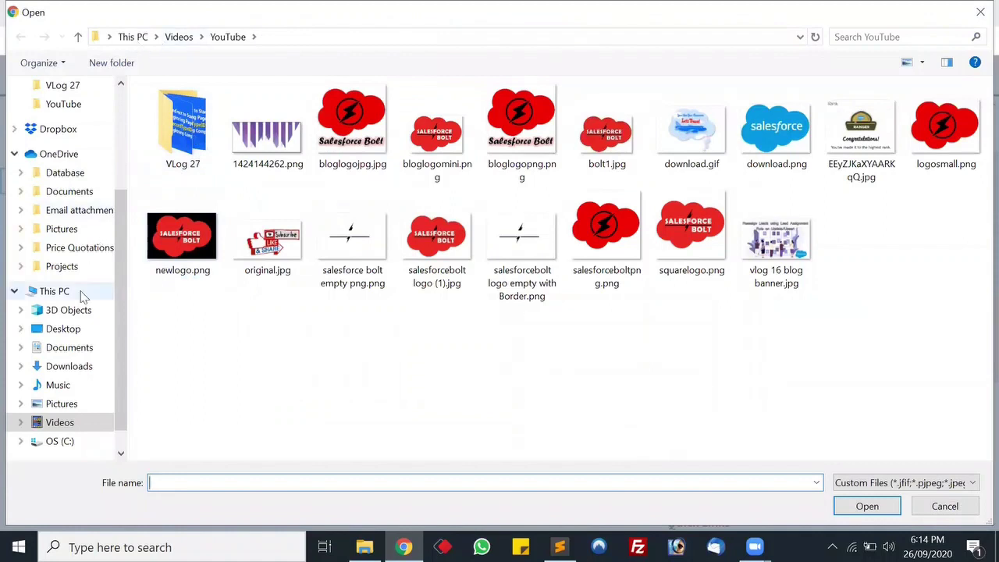
pyautogui.scroll(1, 81, 290)
pyautogui.scroll(2, 81, 295)
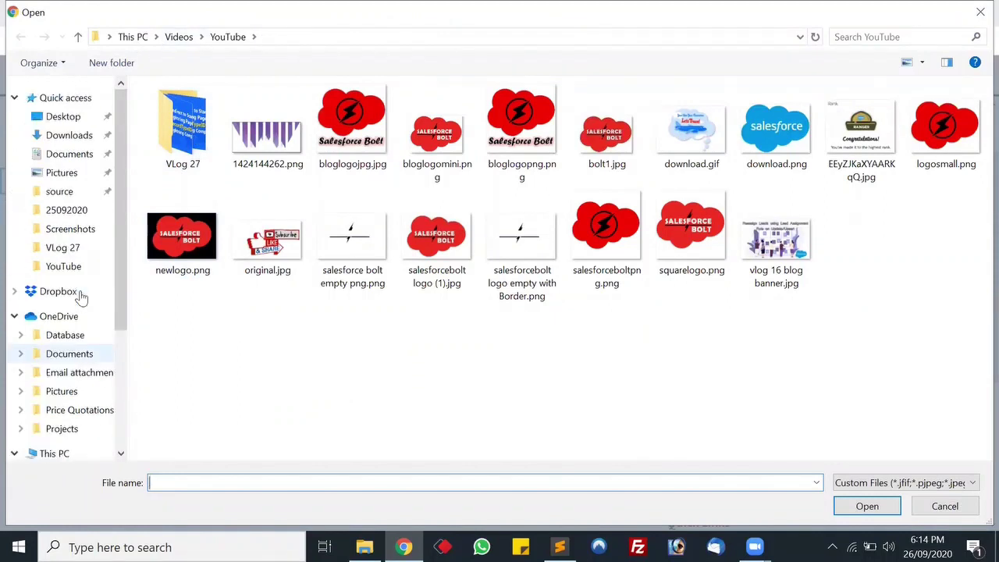
pyautogui.click(69, 173)
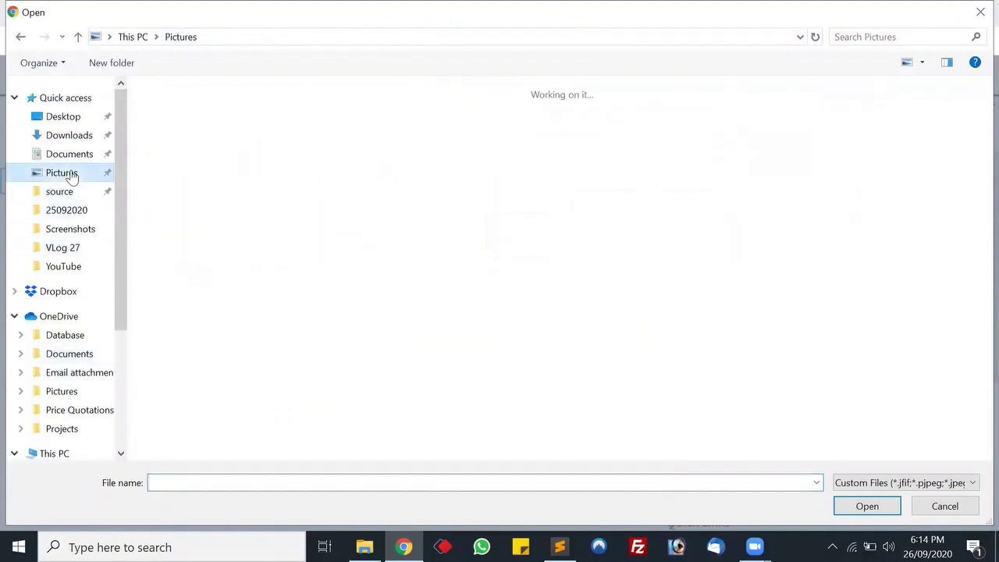
pyautogui.doubleClick(175, 139)
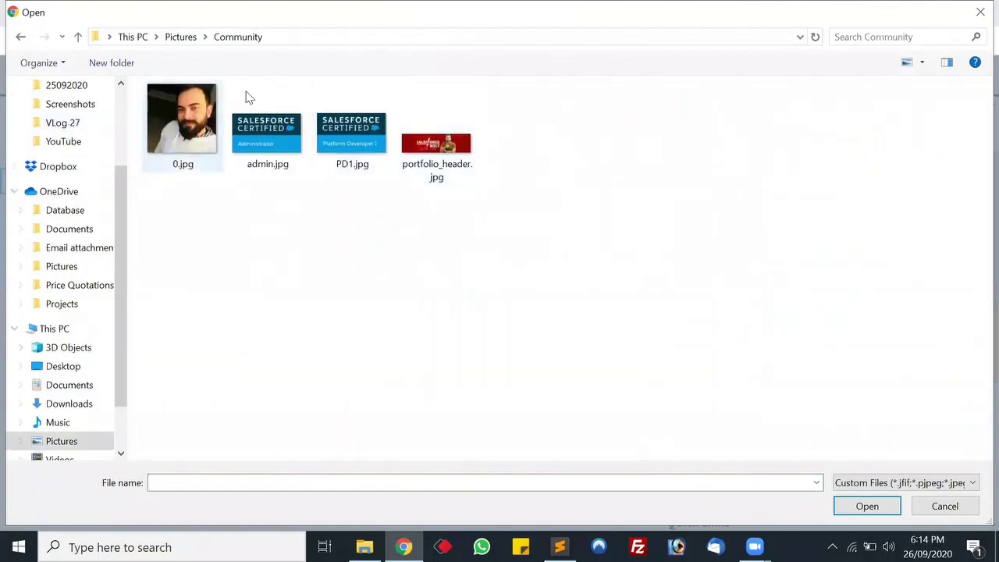
pyautogui.doubleClick(467, 139)
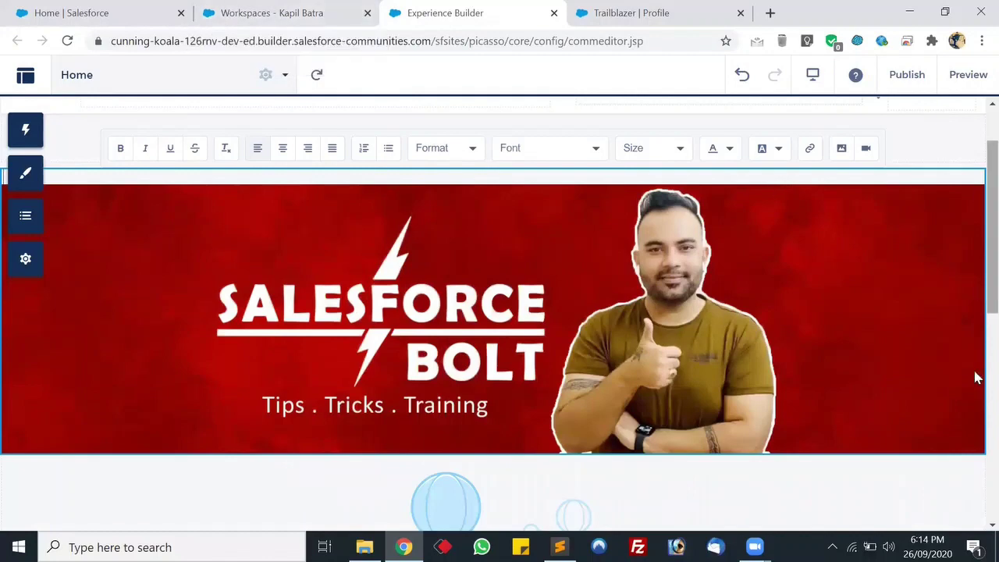
# - Set the default menu of the Tile Menu component below the banner to Default Navigation
pyautogui.scroll(-3, 903, 276)
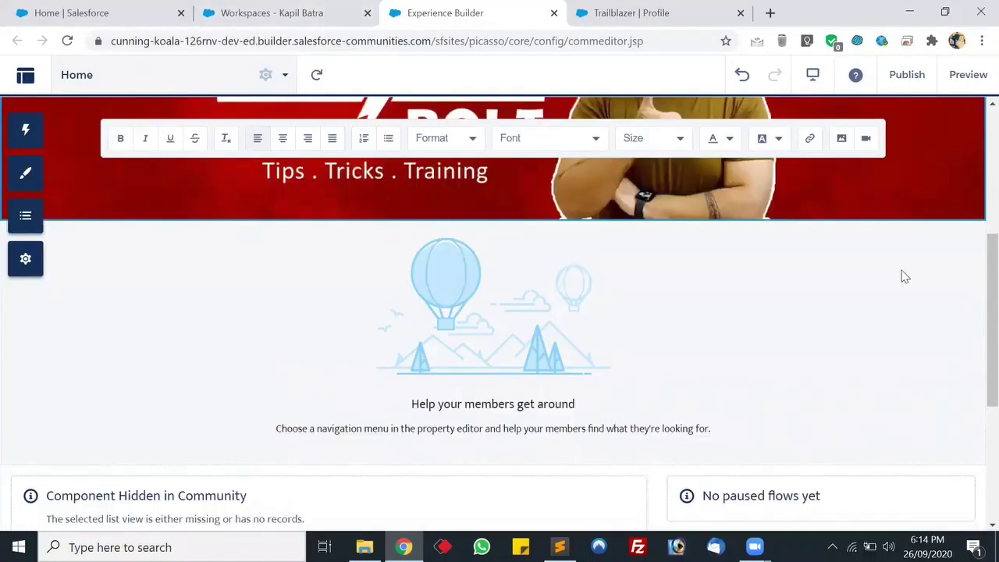
pyautogui.scroll(4, 903, 276)
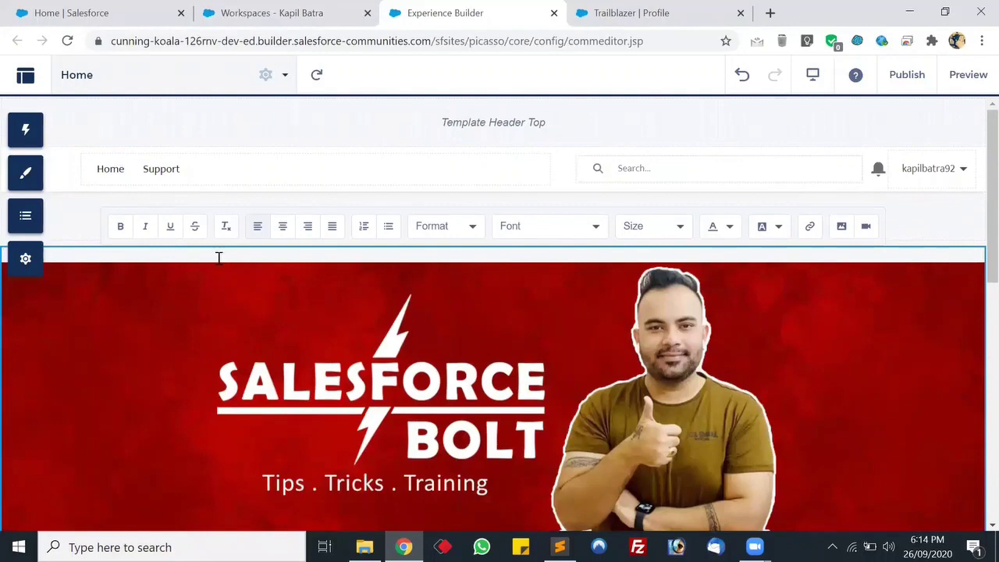
pyautogui.scroll(-4, 417, 185)
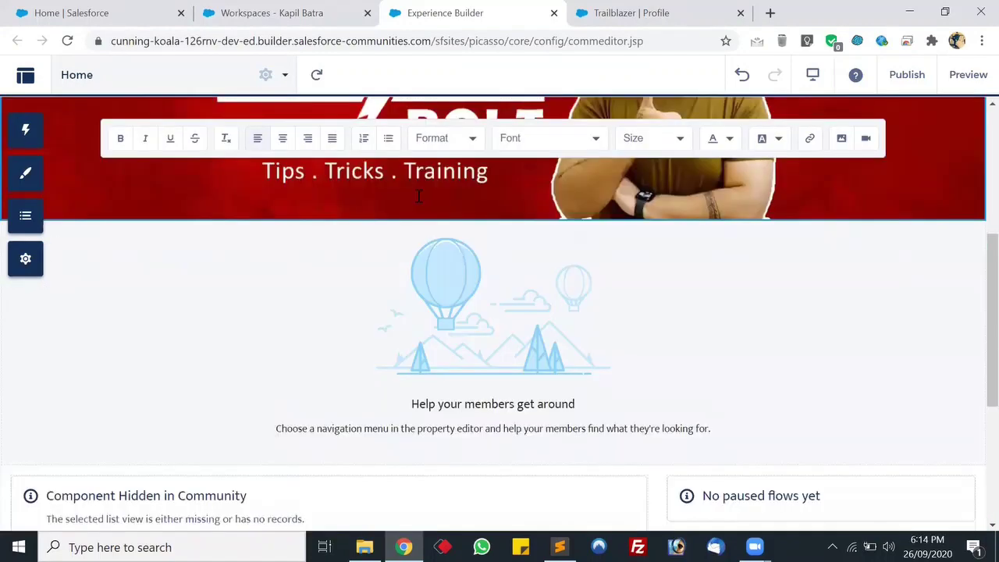
pyautogui.click(310, 328)
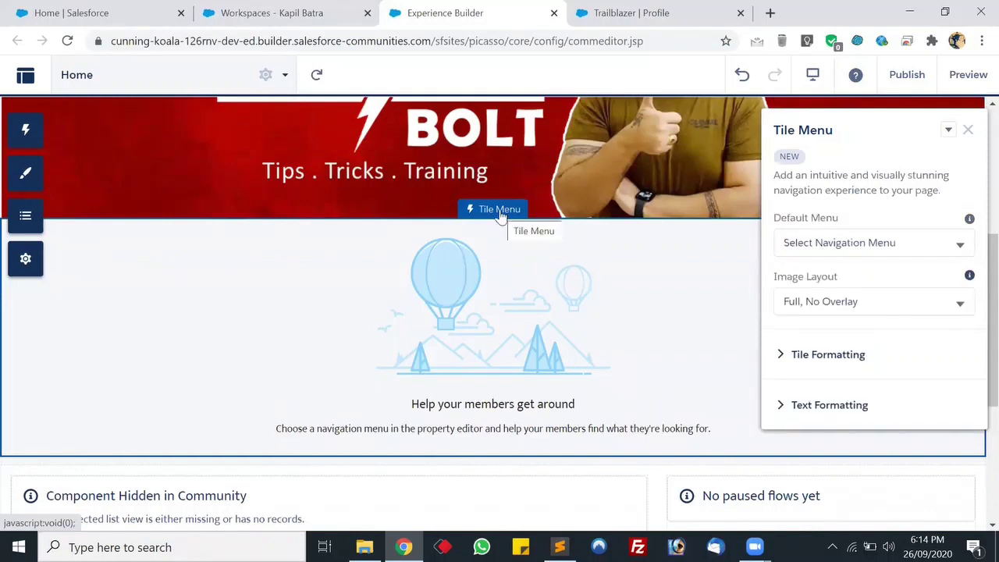
pyautogui.click(873, 243)
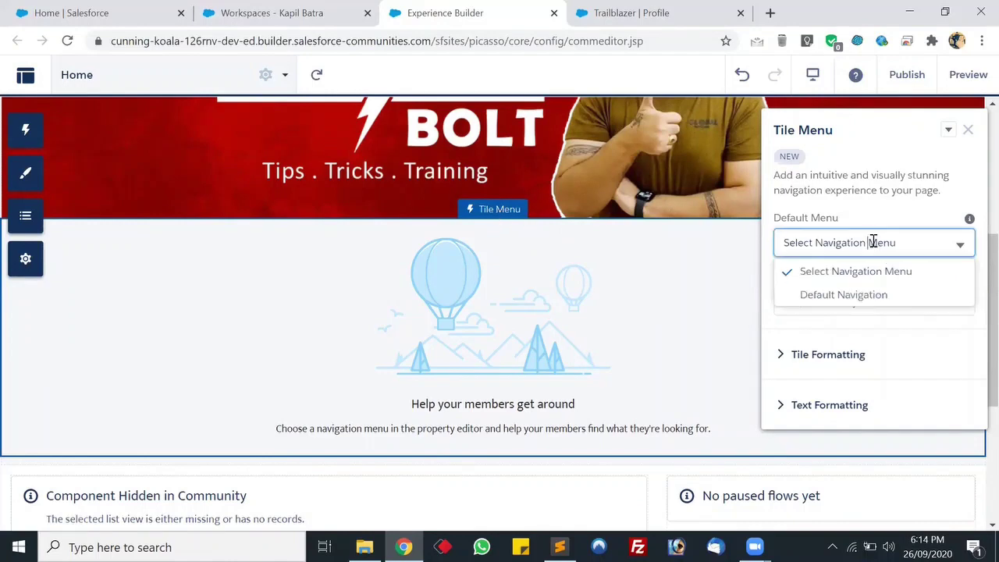
pyautogui.click(829, 296)
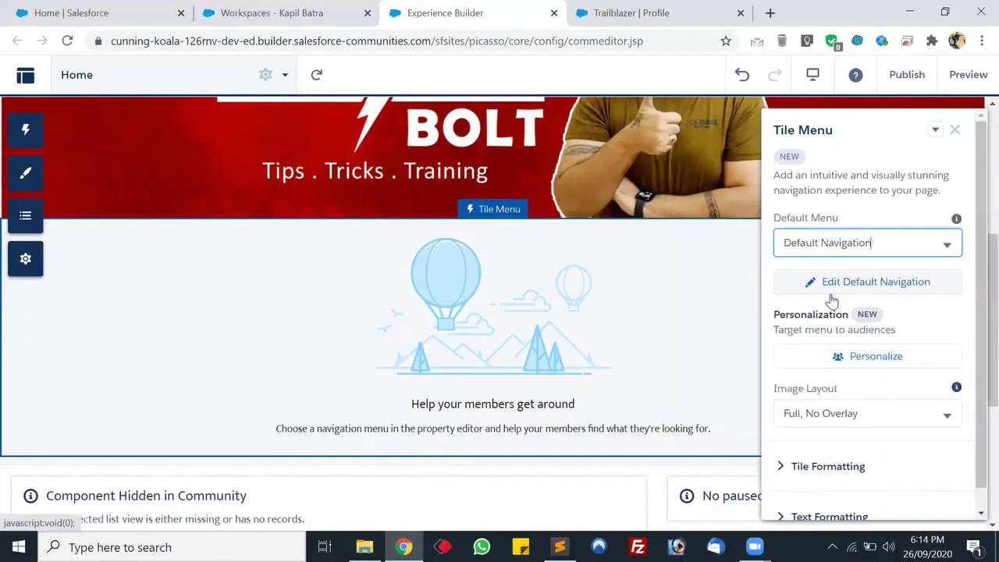
# - Edit the Default Navigation menu, remove the Support item and add a menu item named "About"
pyautogui.click(850, 284)
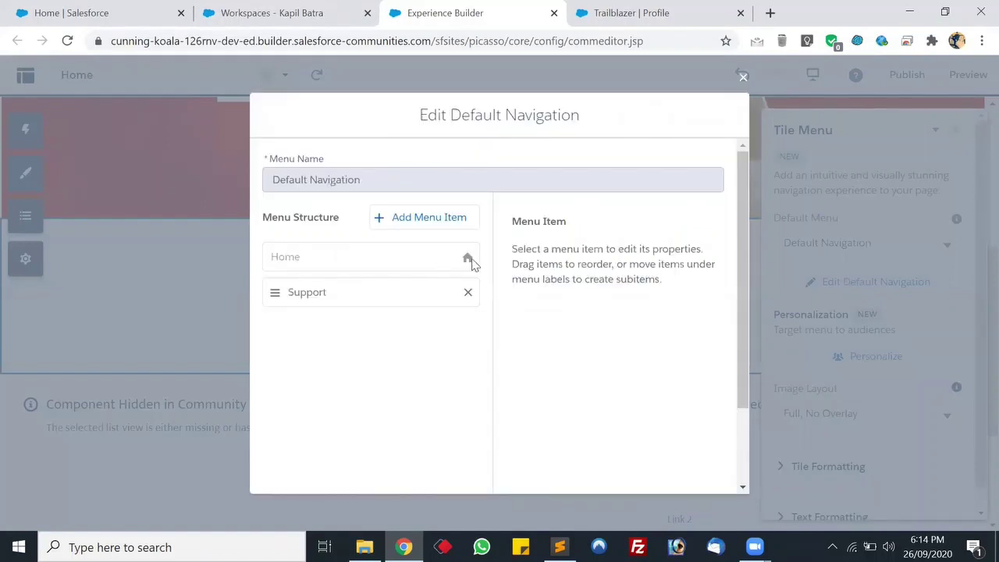
pyautogui.click(468, 293)
pyautogui.click(439, 223)
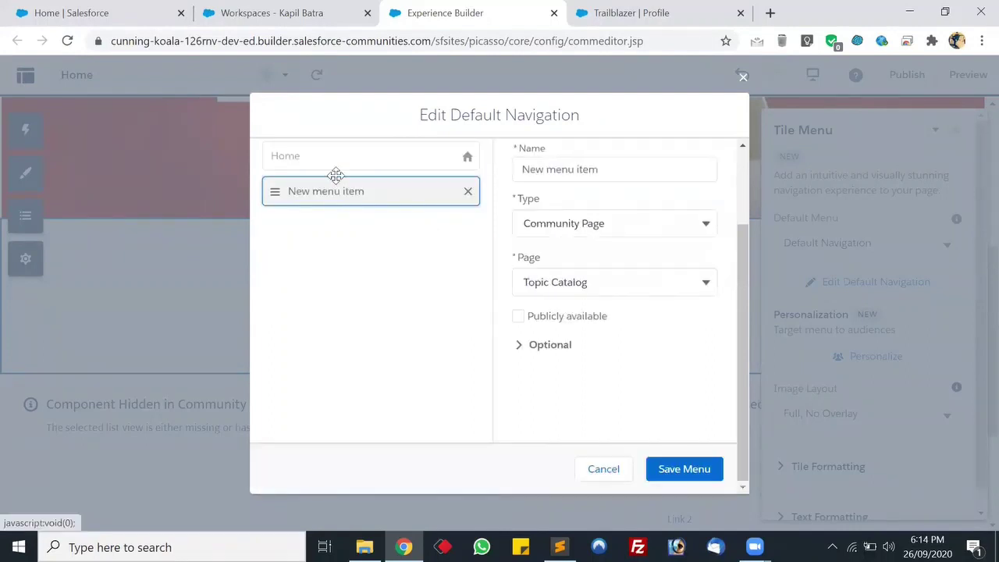
pyautogui.click(640, 162)
pyautogui.tripleClick(640, 163)
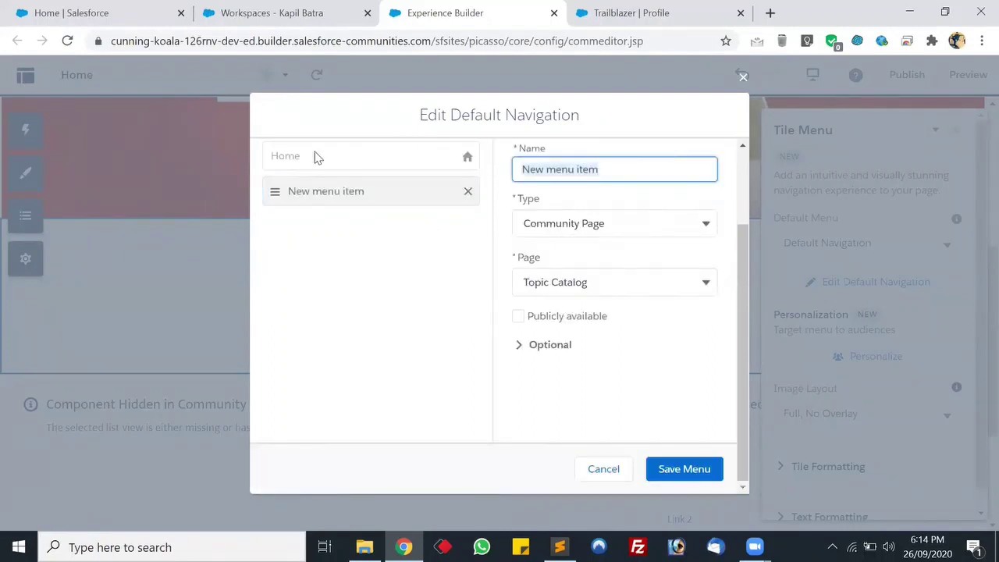
pyautogui.write('About')
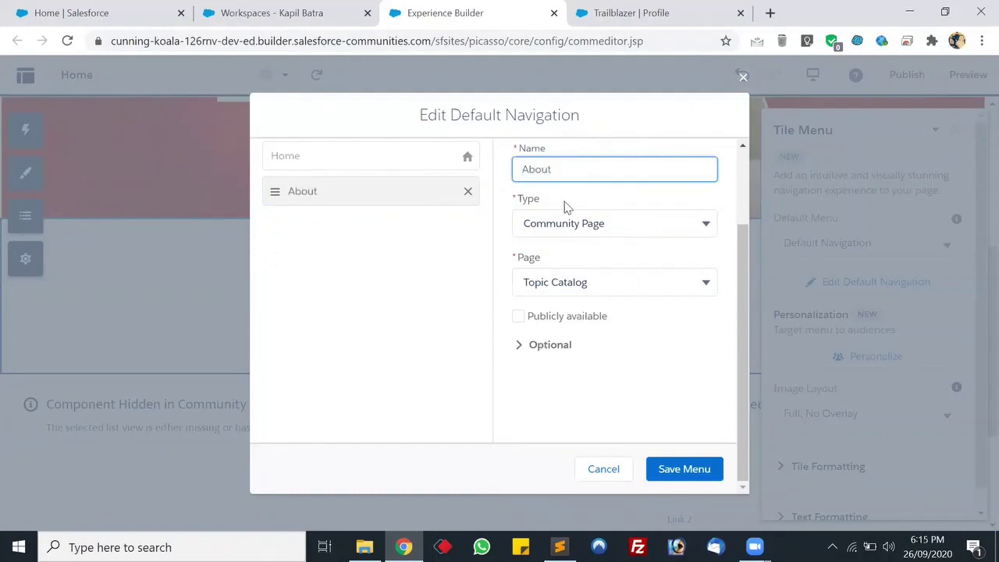
# - Review the type choices, page setting and optional image setting of the About menu item
pyautogui.click(646, 225)
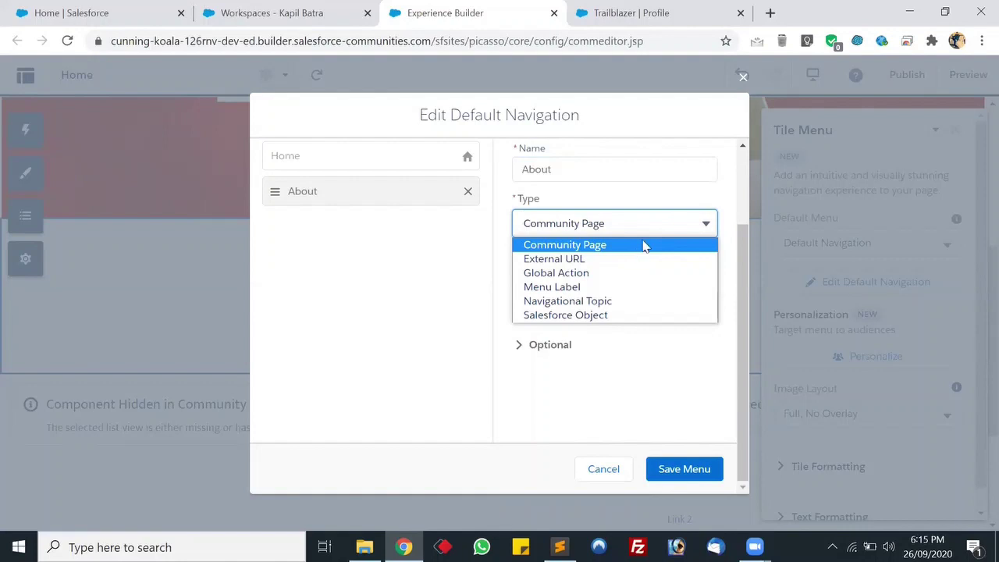
pyautogui.click(652, 229)
pyautogui.click(645, 284)
pyautogui.click(645, 284)
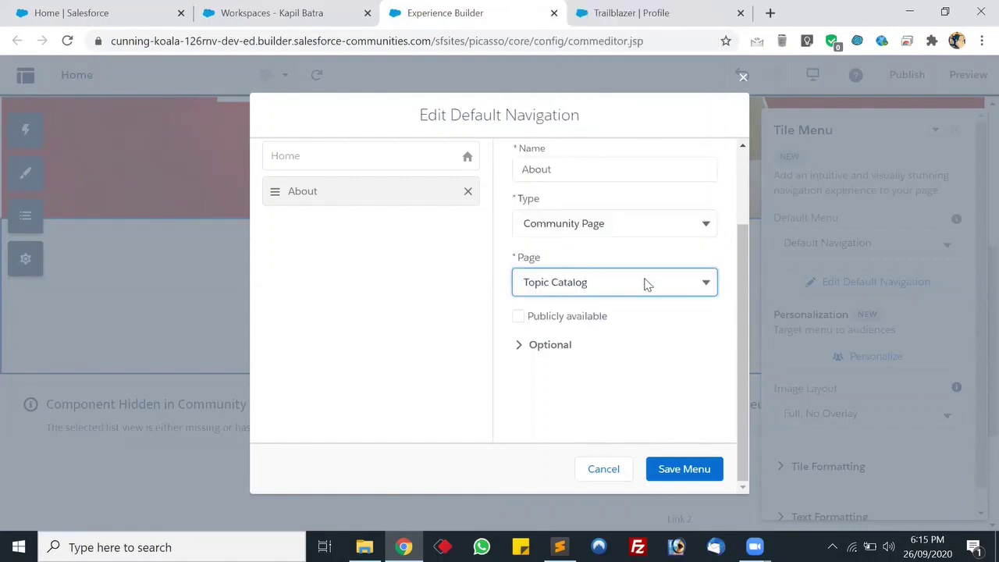
pyautogui.click(515, 345)
pyautogui.scroll(-2, 544, 346)
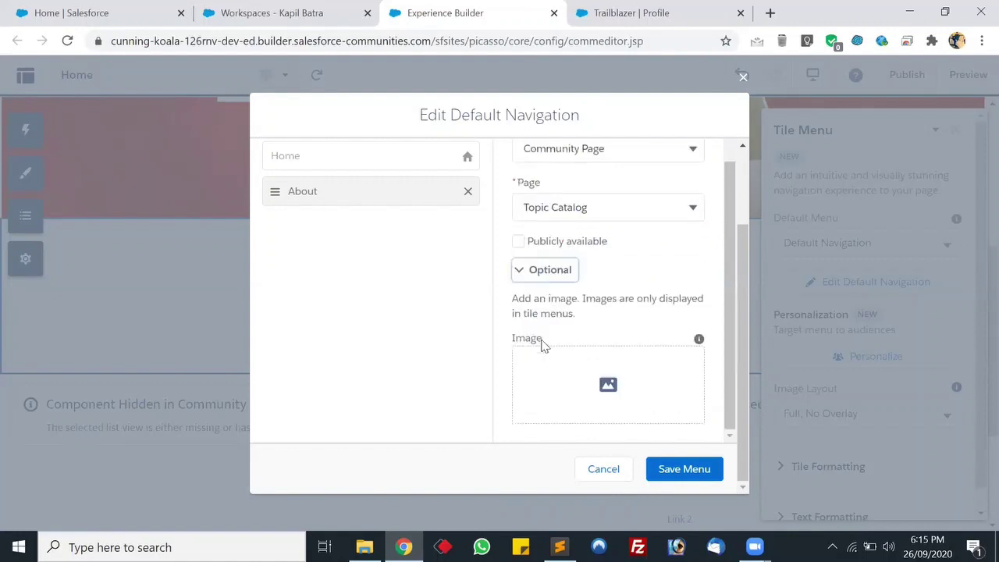
pyautogui.click(520, 270)
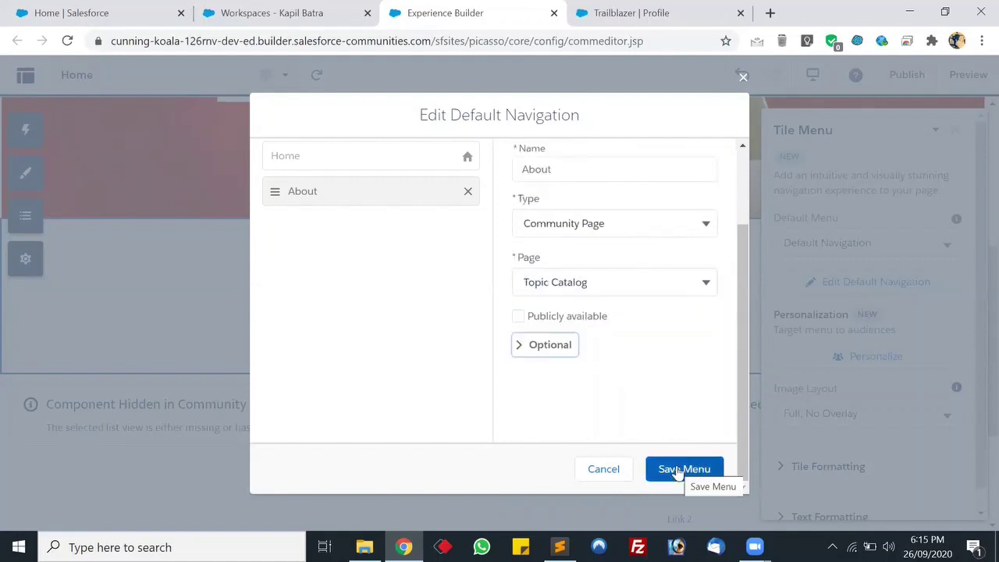
# - Add a menu item named "Projects" to the Default Navigation menu
pyautogui.scroll(3, 632, 433)
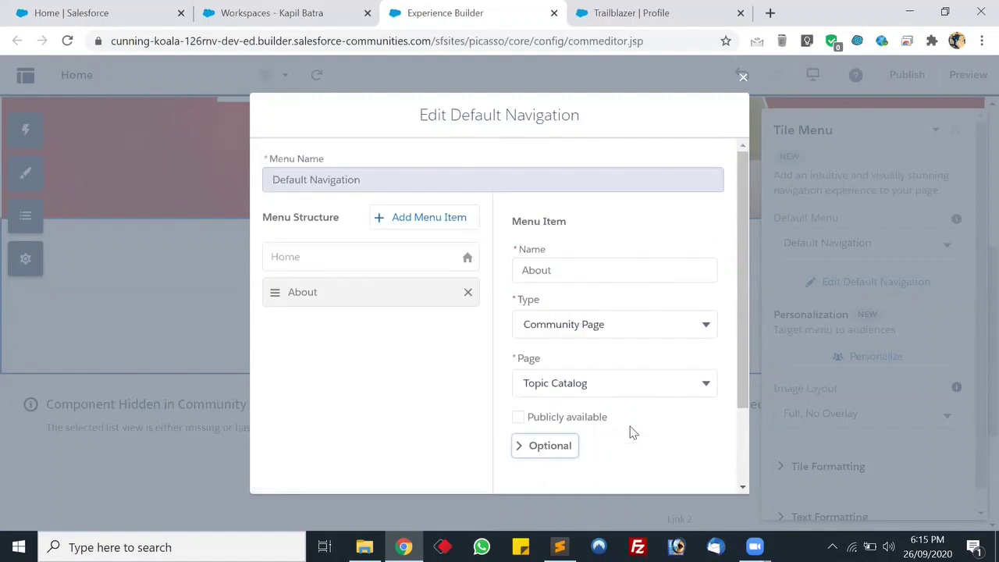
pyautogui.click(414, 220)
pyautogui.scroll(3, 605, 199)
pyautogui.click(597, 279)
pyautogui.moveTo(636, 268); pyautogui.dragTo(411, 274)
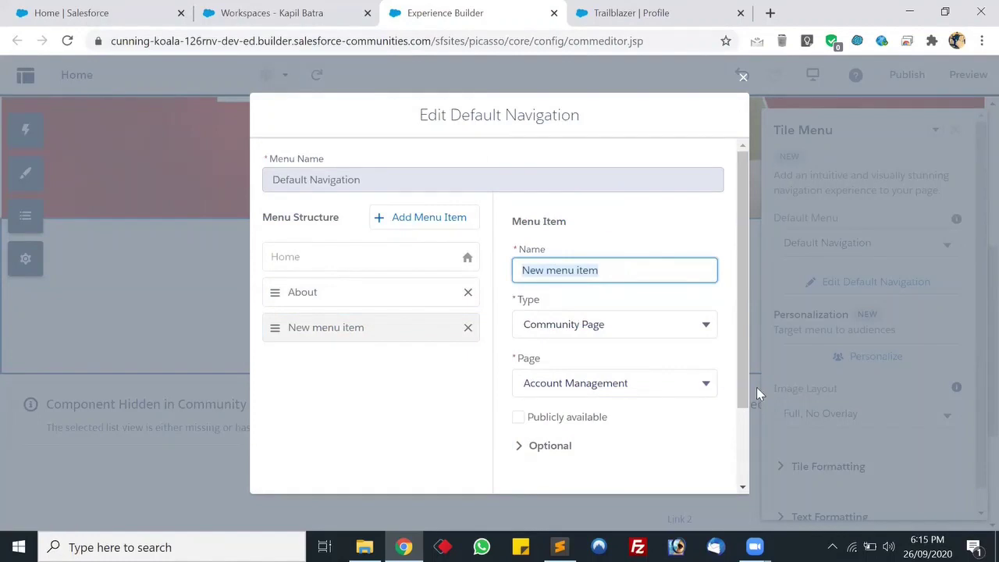
pyautogui.write('Projects')
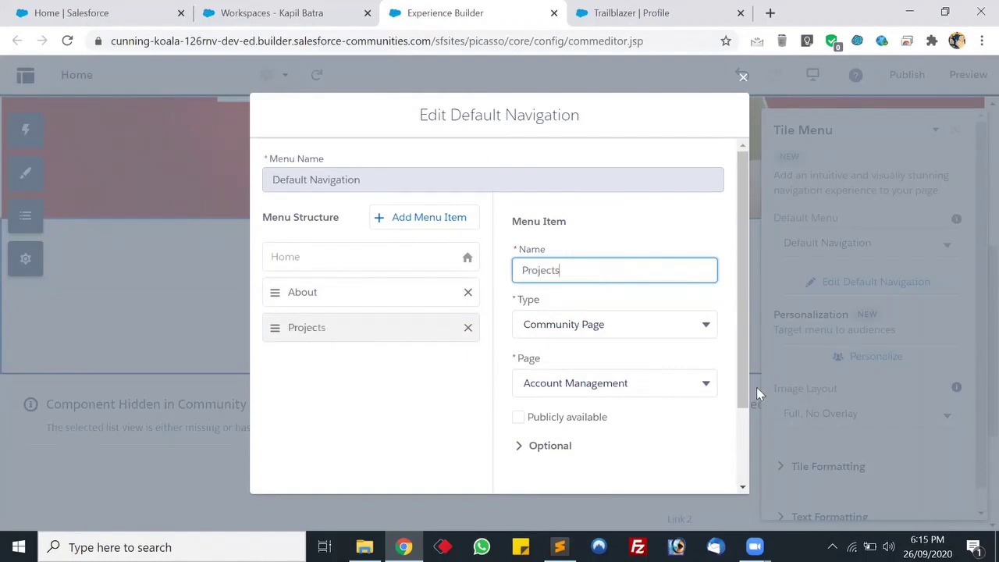
pyautogui.press('Tab')
# - Add a menu item named "Gallery" to the Default Navigation menu
pyautogui.scroll(-3, 451, 258)
pyautogui.scroll(3, 458, 233)
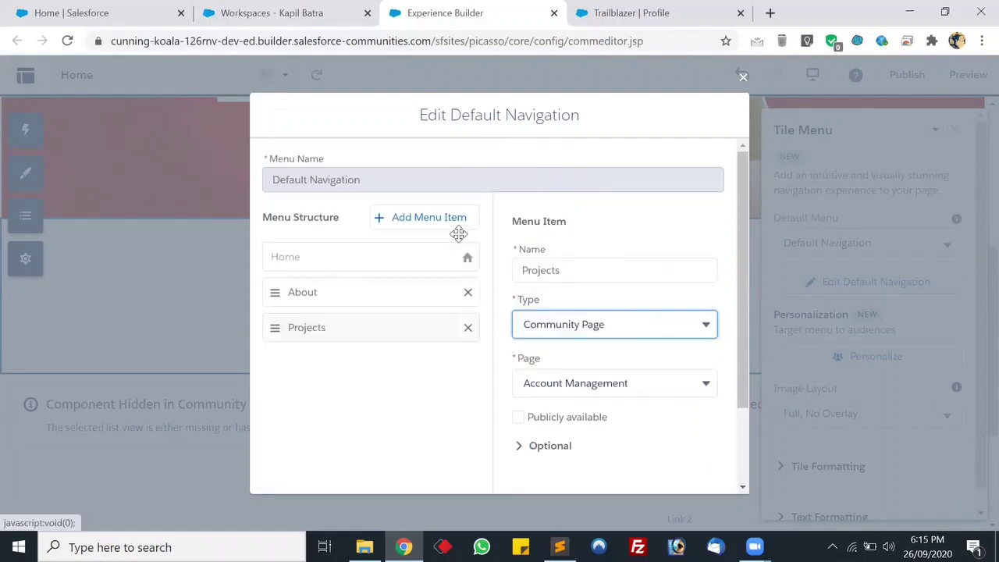
pyautogui.click(417, 221)
pyautogui.scroll(2, 561, 206)
pyautogui.click(646, 279)
pyautogui.tripleClick(551, 276)
pyautogui.write('Gallery')
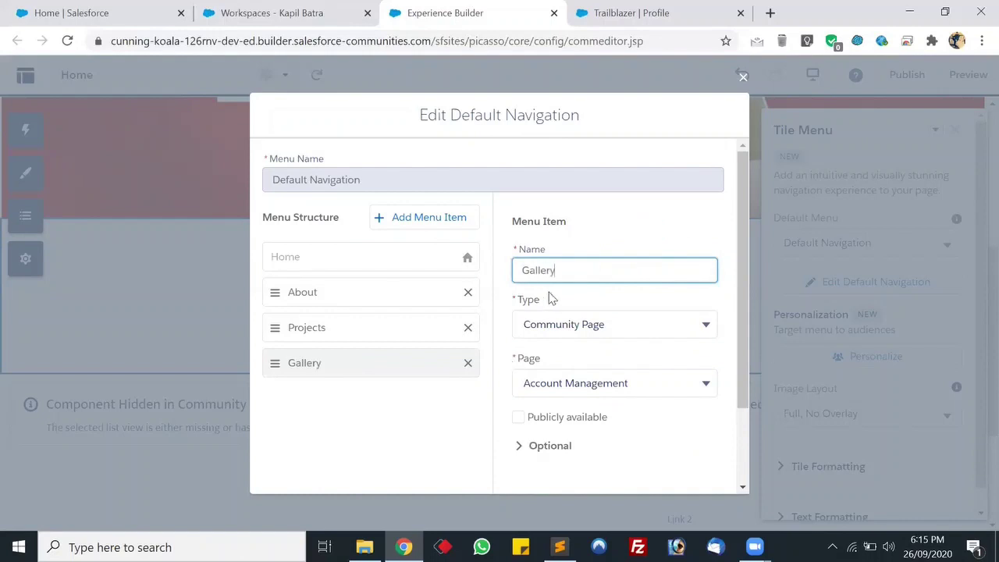
# - Add a menu item named "Contact Me" to the Default Navigation menu
pyautogui.scroll(-3, 546, 292)
pyautogui.scroll(3, 508, 227)
pyautogui.click(452, 223)
pyautogui.click(636, 173)
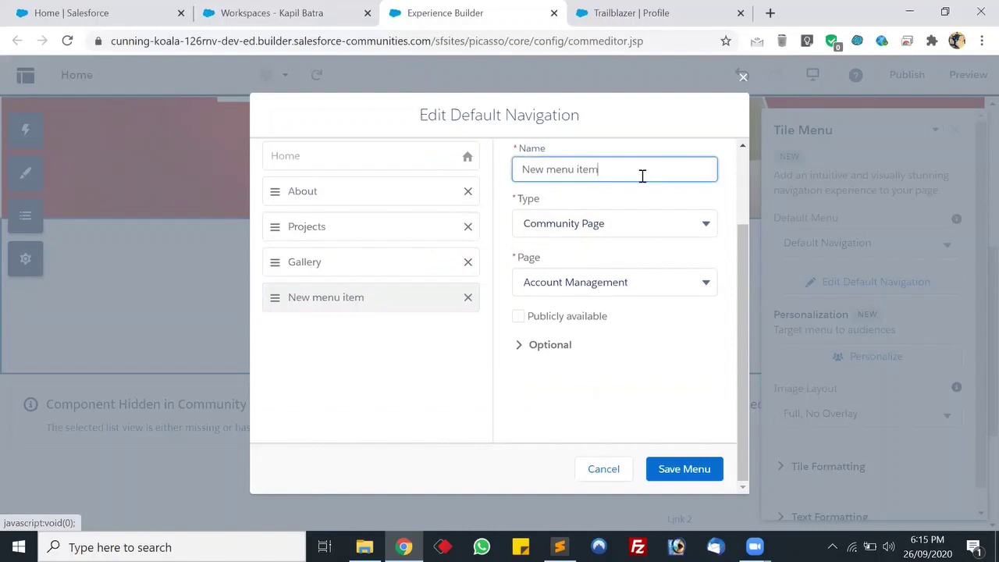
pyautogui.tripleClick(642, 177)
pyautogui.write('Contact Me')
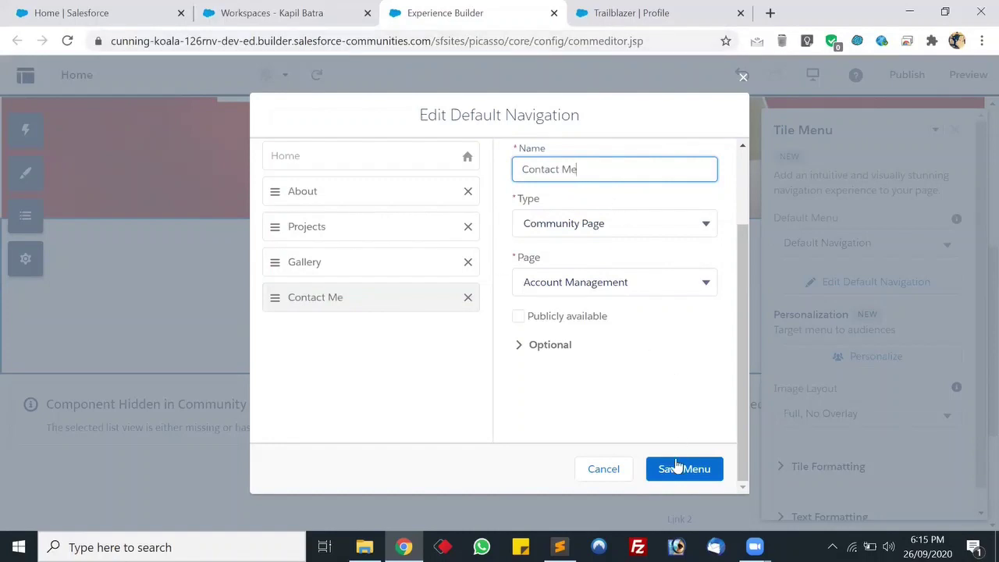
# - Save the Default Navigation menu with its new items
pyautogui.click(418, 438)
pyautogui.click(714, 466)
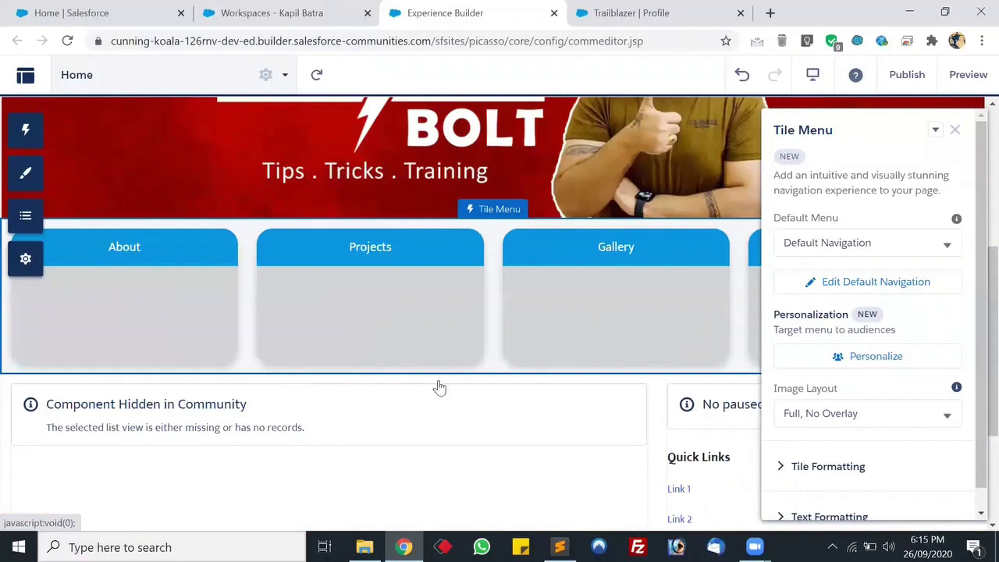
# - Set the Tile Menu's banner background to a custom dark red, rgb(160, 0, 0), in its tile formatting
pyautogui.scroll(-1, 937, 361)
pyautogui.scroll(-1, 938, 360)
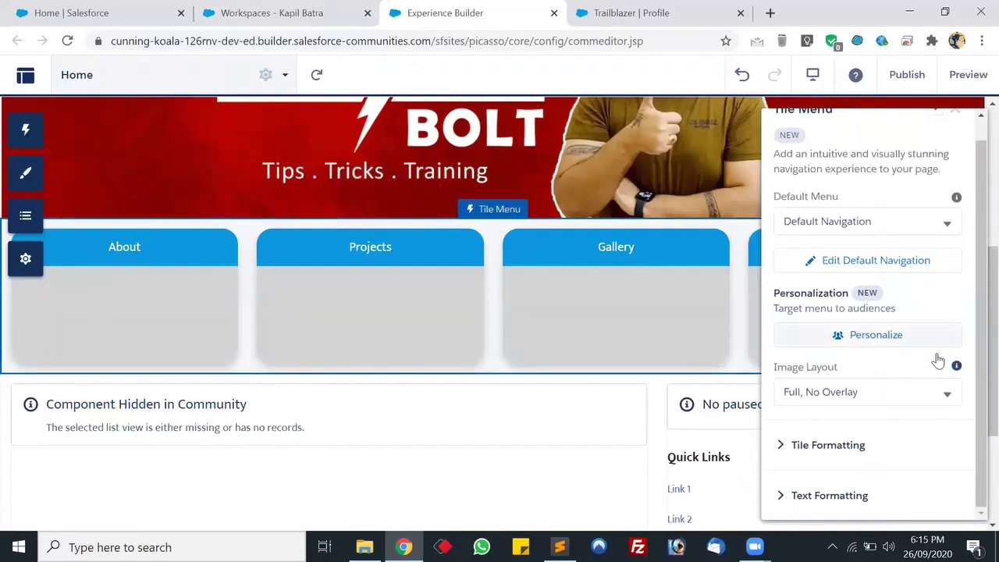
pyautogui.click(783, 451)
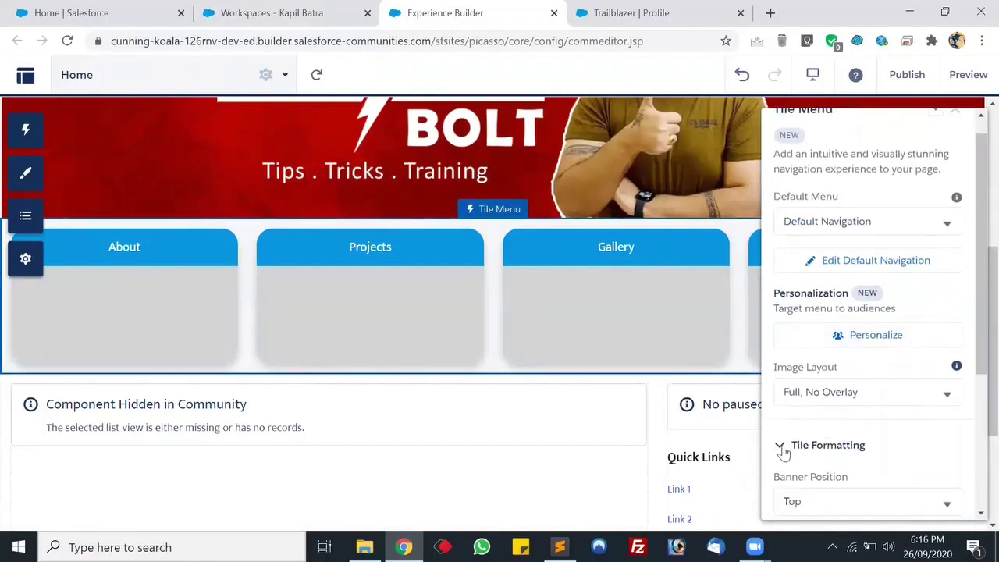
pyautogui.scroll(-3, 880, 355)
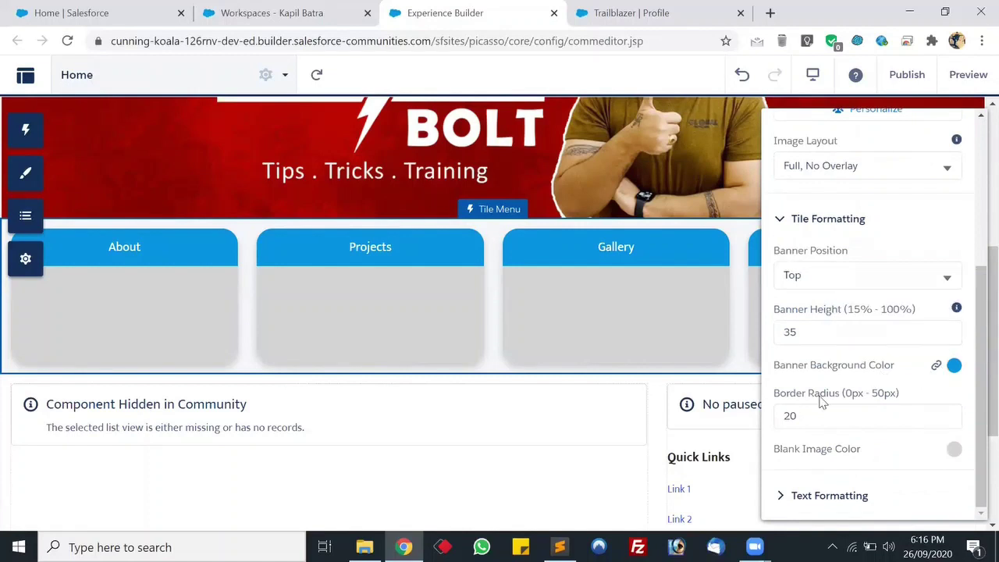
pyautogui.click(953, 369)
pyautogui.click(914, 399)
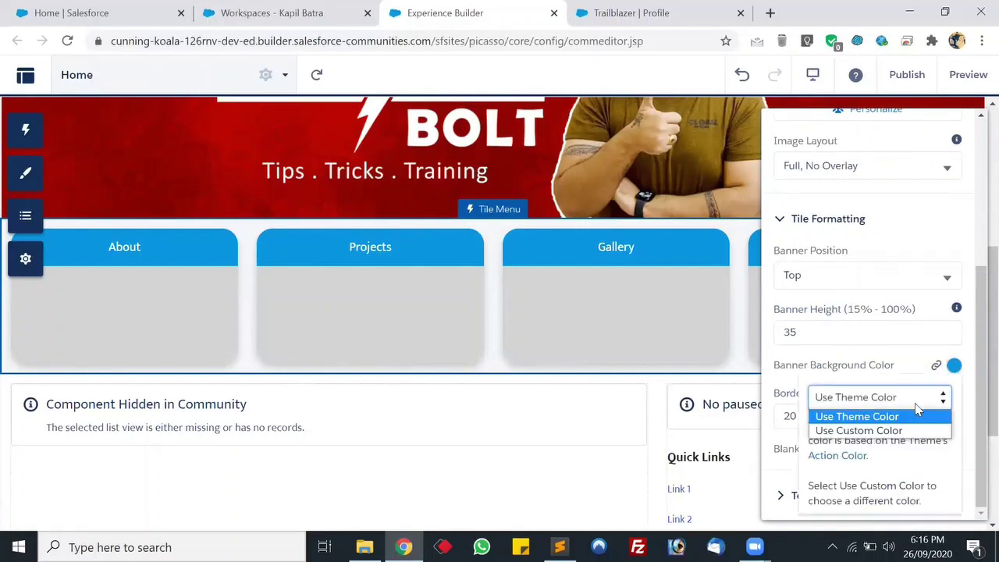
pyautogui.click(885, 429)
pyautogui.moveTo(936, 194)
pyautogui.mouseDown()
pyautogui.moveTo(915, 187)
pyautogui.moveTo(918, 221)
pyautogui.mouseUp()
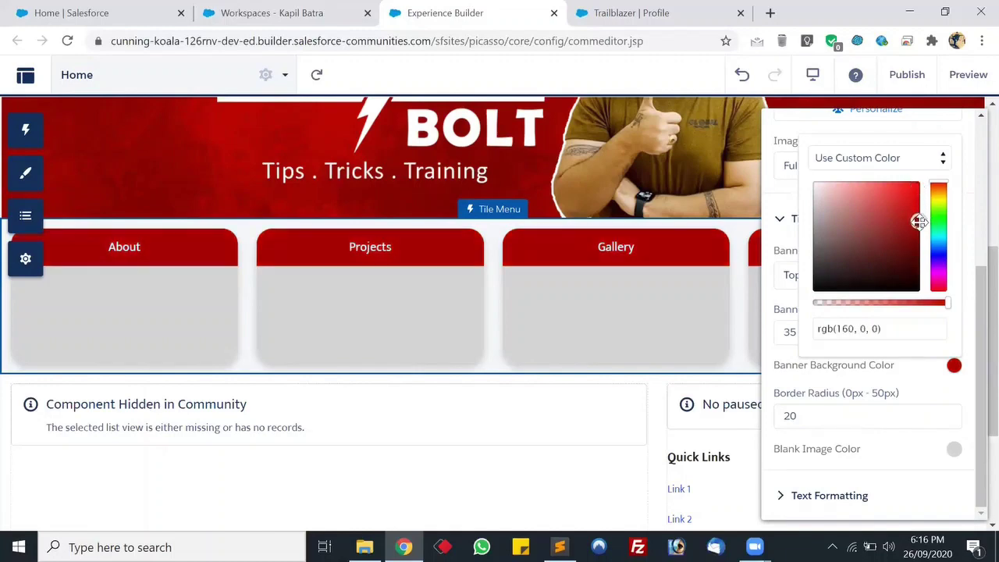
pyautogui.click(915, 394)
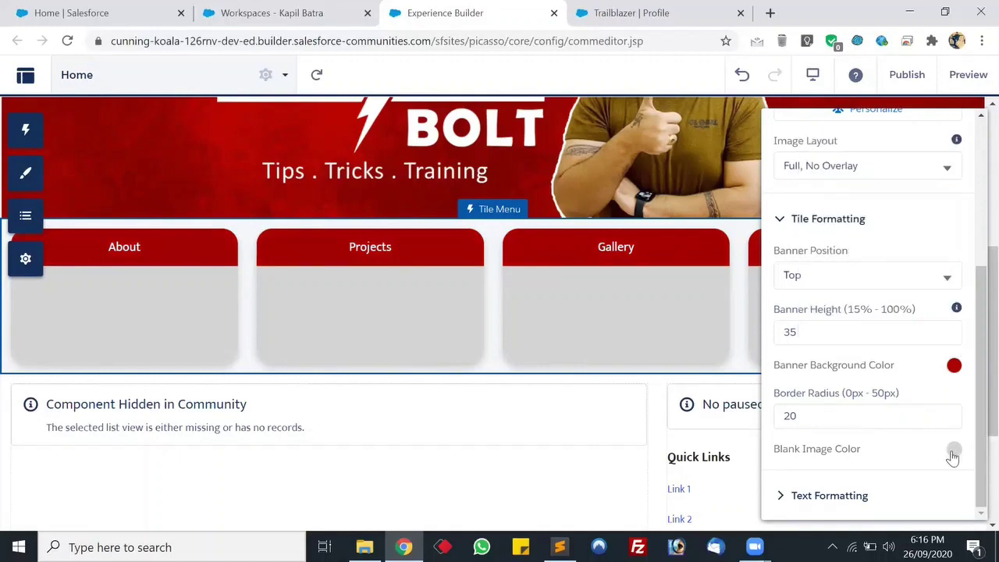
# - Set the theme's Action Color to red, about rgb(222, 14, 0)
pyautogui.scroll(3, 944, 402)
pyautogui.scroll(-3, 944, 402)
pyautogui.click(27, 171)
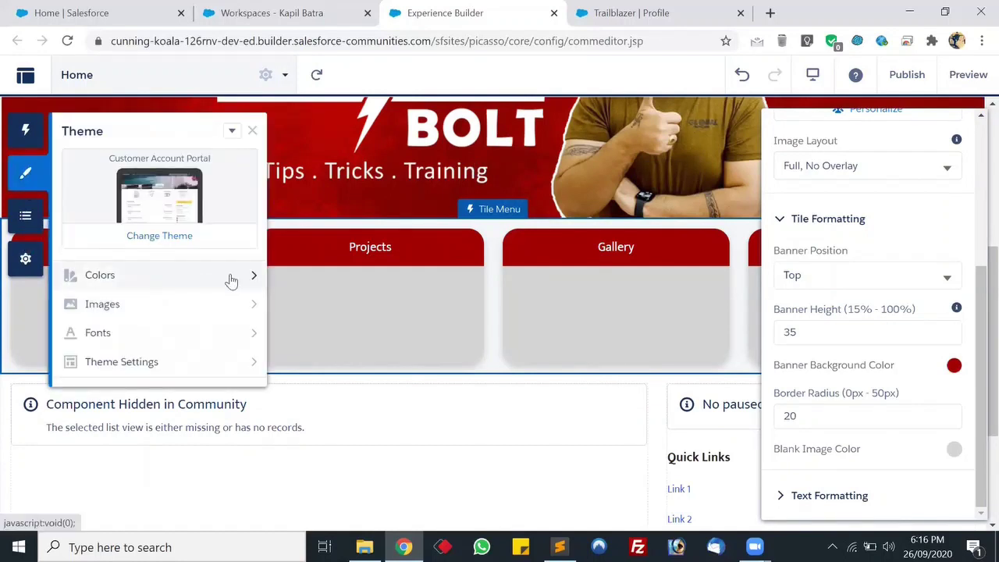
pyautogui.click(231, 281)
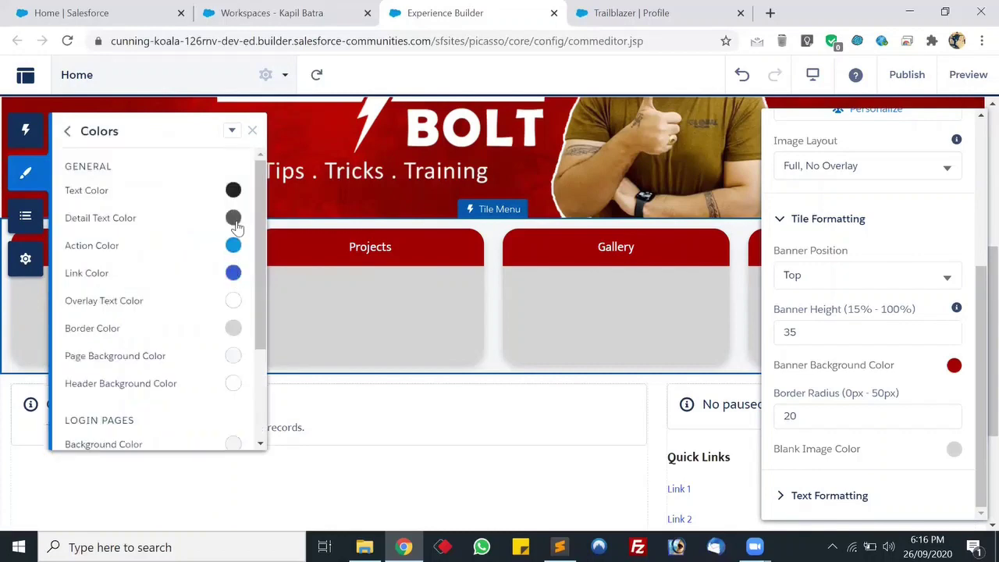
pyautogui.click(233, 246)
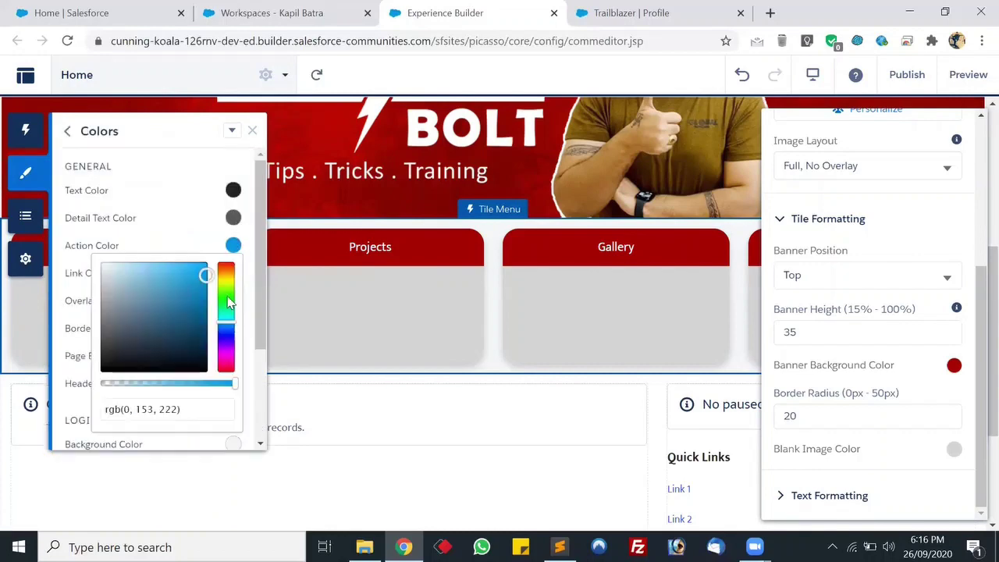
pyautogui.click(220, 267)
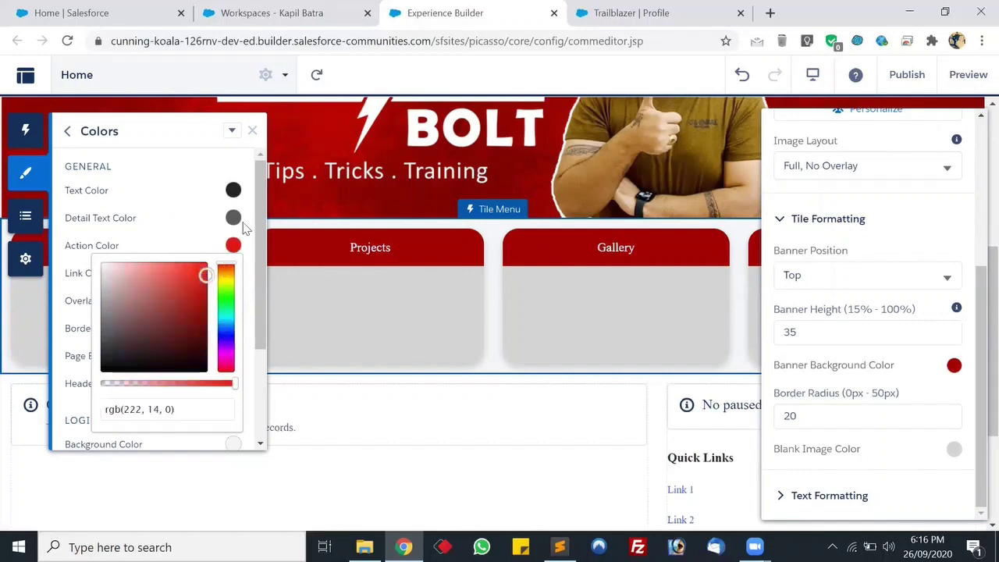
pyautogui.click(242, 238)
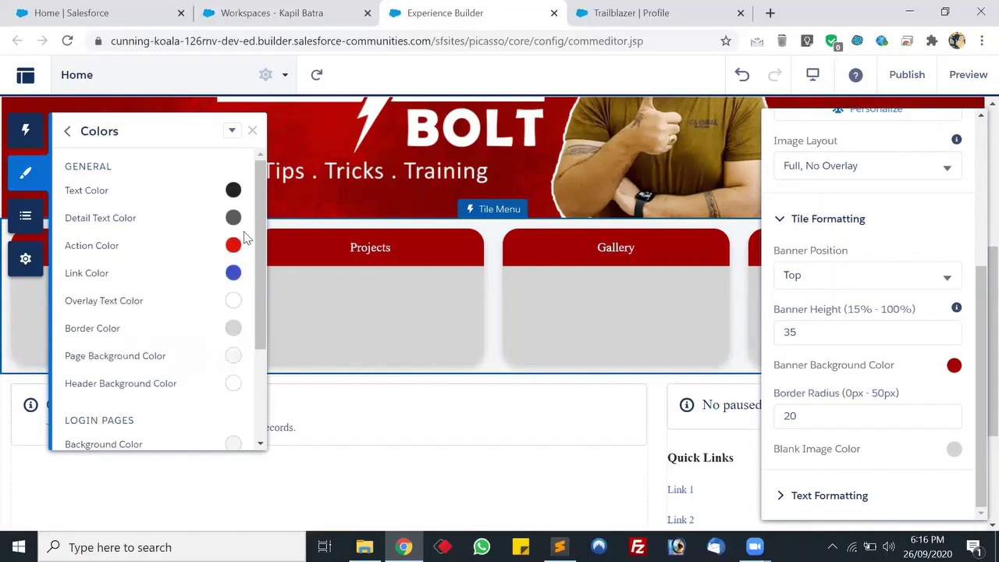
# - Set the theme's Header Background Color to dark red, rgb(181, 0, 0)
pyautogui.scroll(-1, 225, 315)
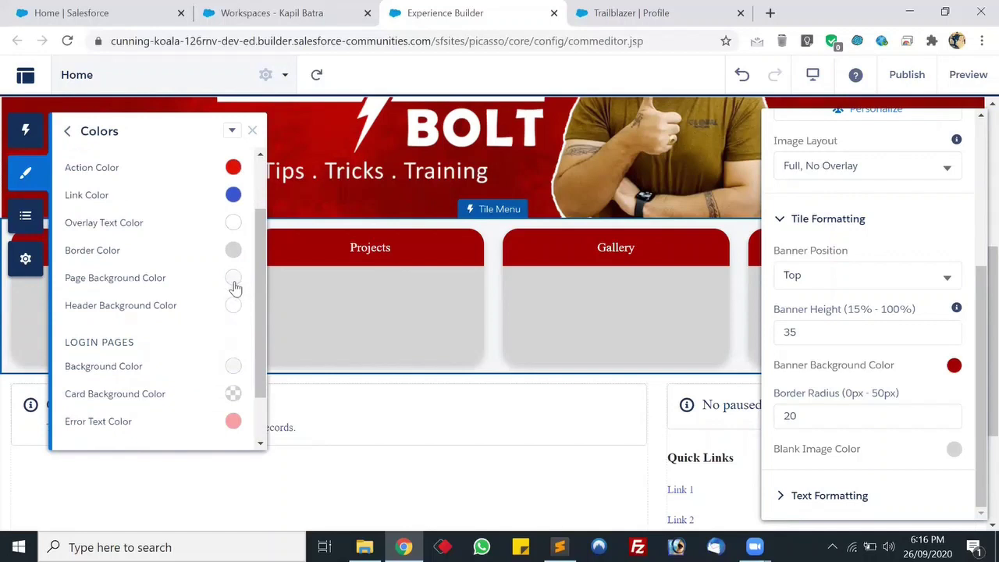
pyautogui.click(234, 306)
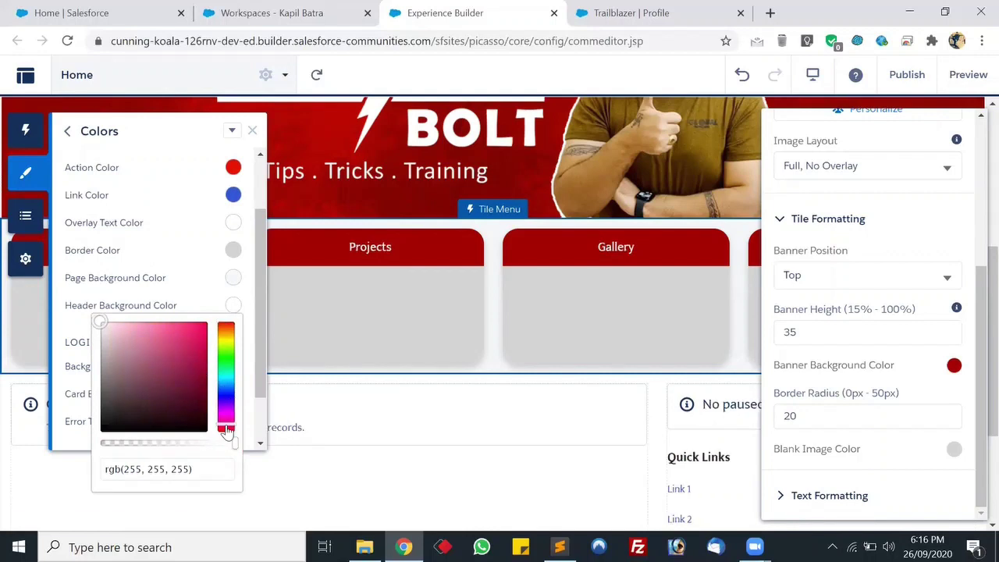
pyautogui.moveTo(197, 337)
pyautogui.mouseDown()
pyautogui.moveTo(220, 346)
pyautogui.moveTo(223, 358)
pyautogui.mouseUp()
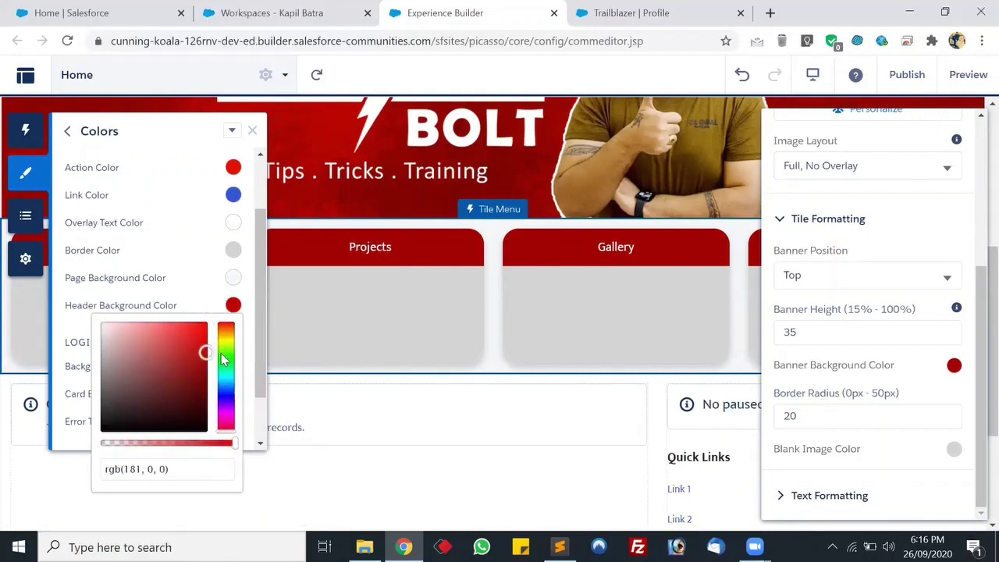
# - Set the theme's Page Background Color to white and look through the remaining theme colors
pyautogui.click(234, 282)
pyautogui.moveTo(93, 289); pyautogui.dragTo(93, 270)
pyautogui.click(156, 262)
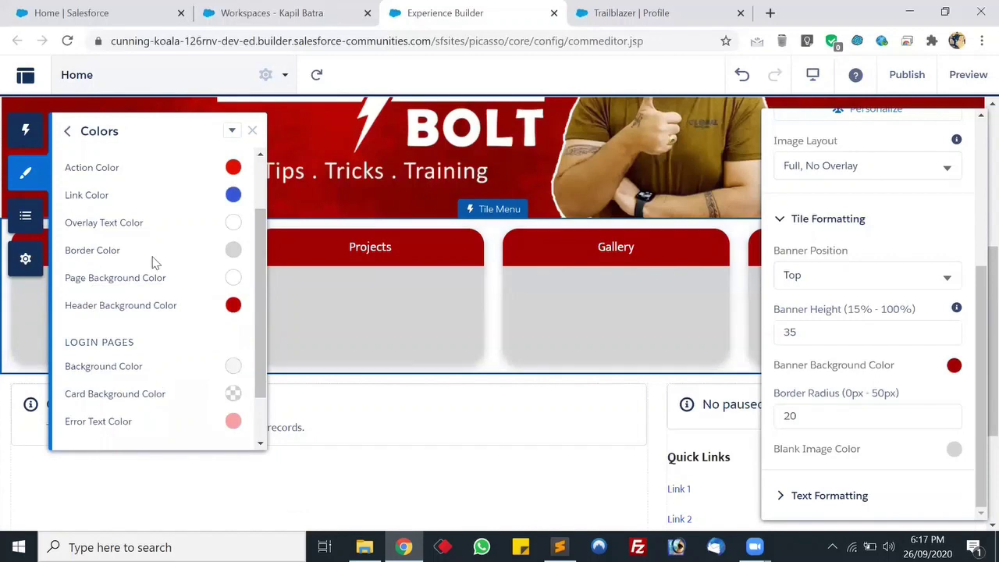
pyautogui.scroll(-1, 180, 310)
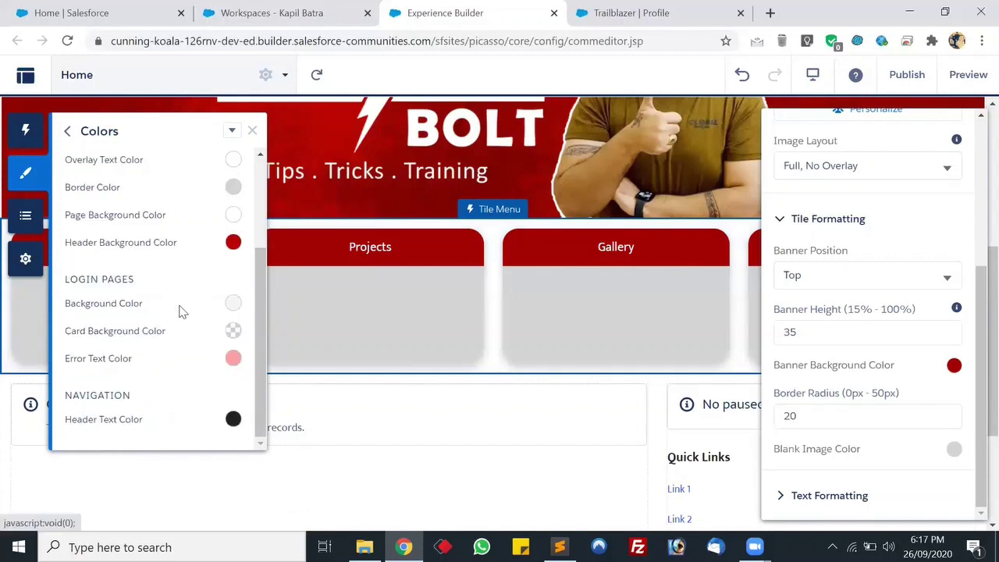
pyautogui.scroll(2, 179, 310)
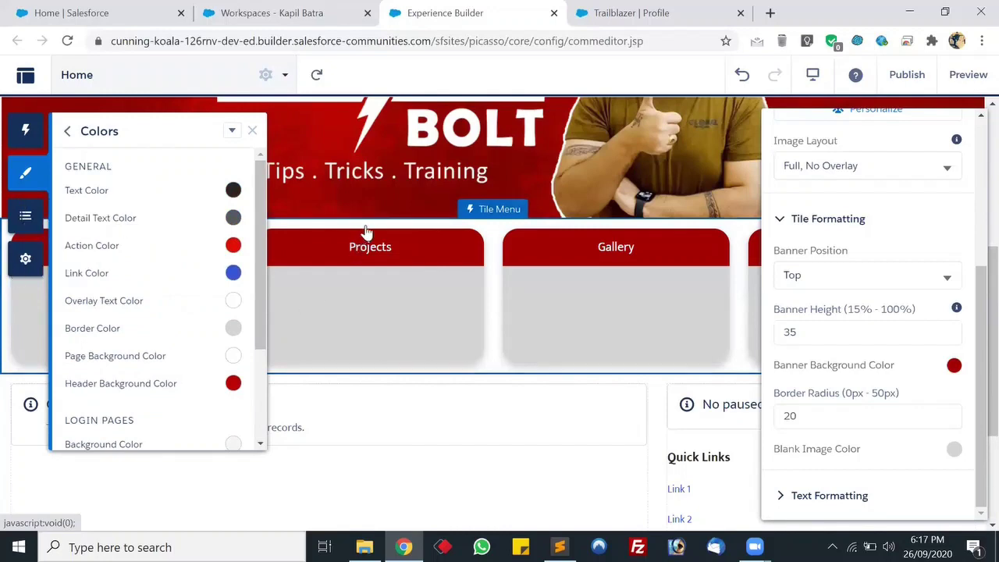
pyautogui.click(498, 248)
# - Check the header Navigation Menu's Default Navigation items and replace its Home text with an icon
pyautogui.scroll(4, 483, 245)
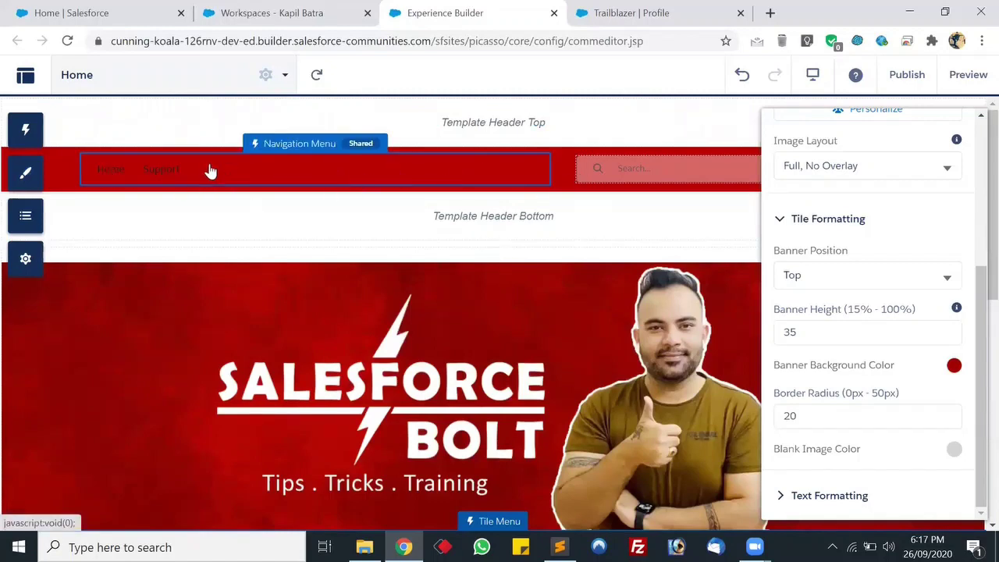
pyautogui.click(284, 170)
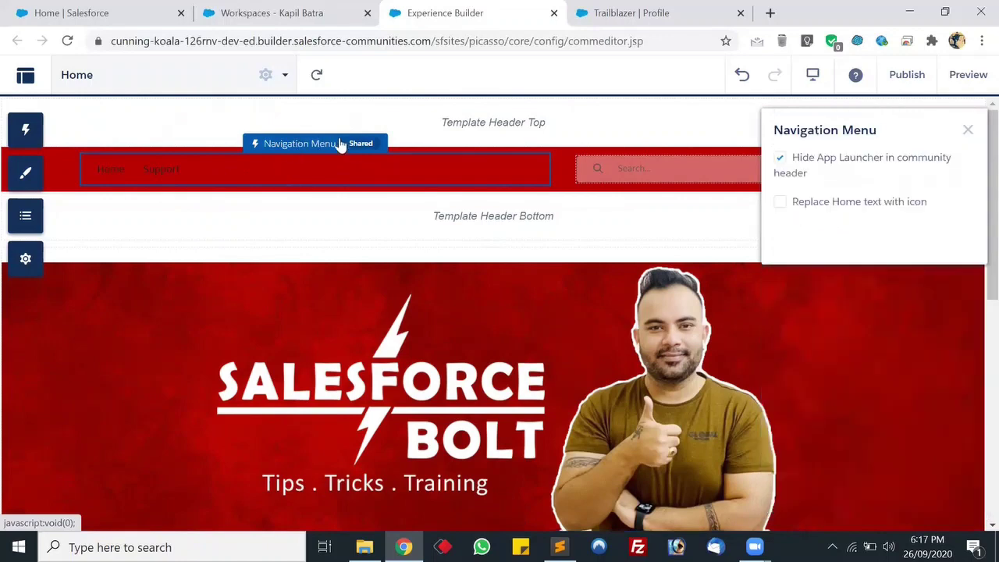
pyautogui.click(849, 291)
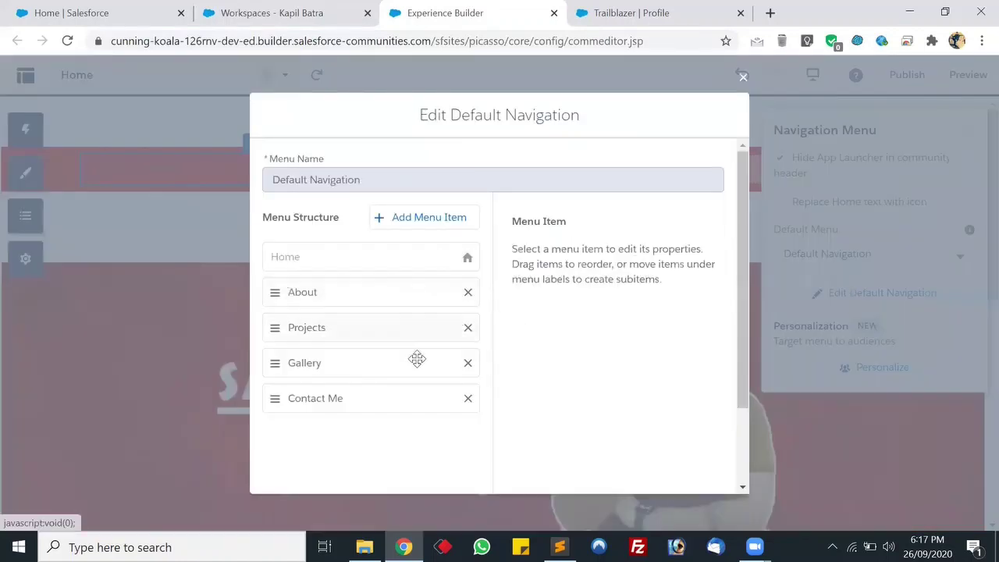
pyautogui.click(743, 78)
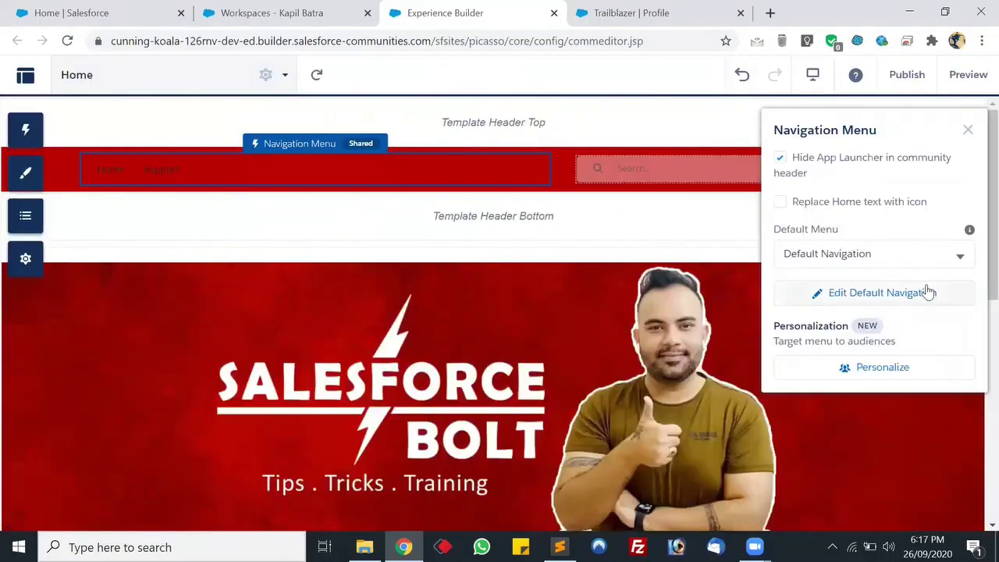
pyautogui.click(875, 257)
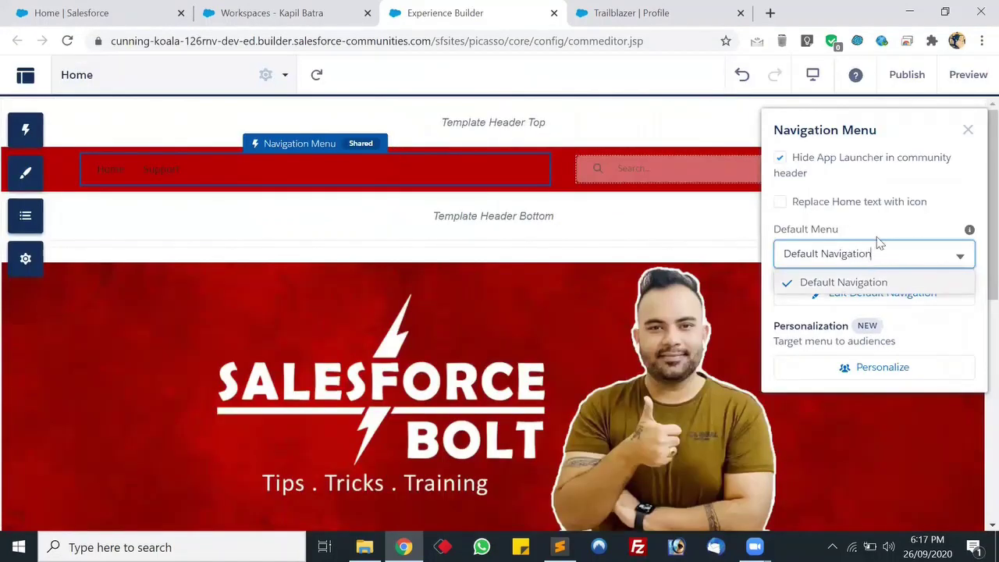
pyautogui.click(780, 204)
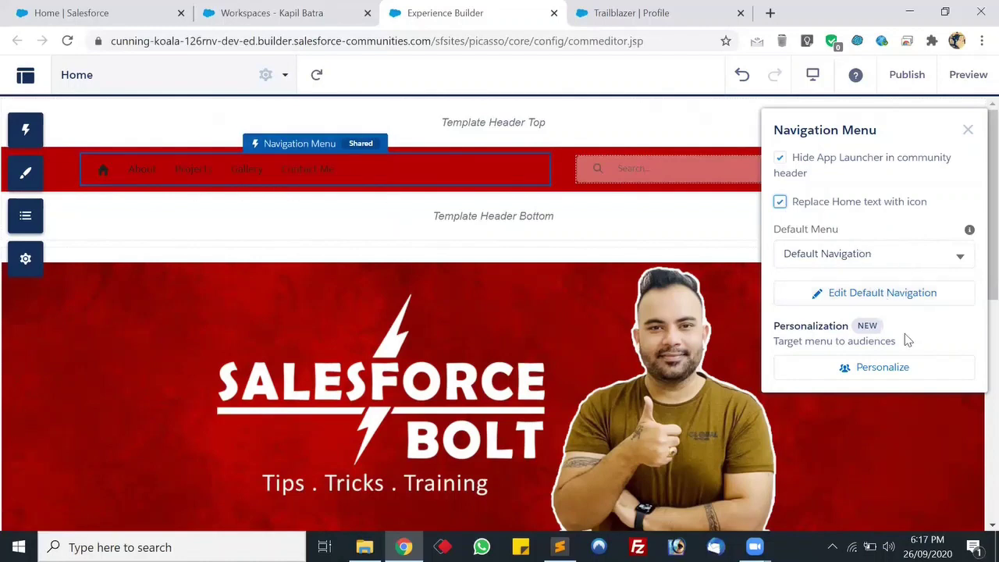
pyautogui.click(967, 131)
pyautogui.click(225, 169)
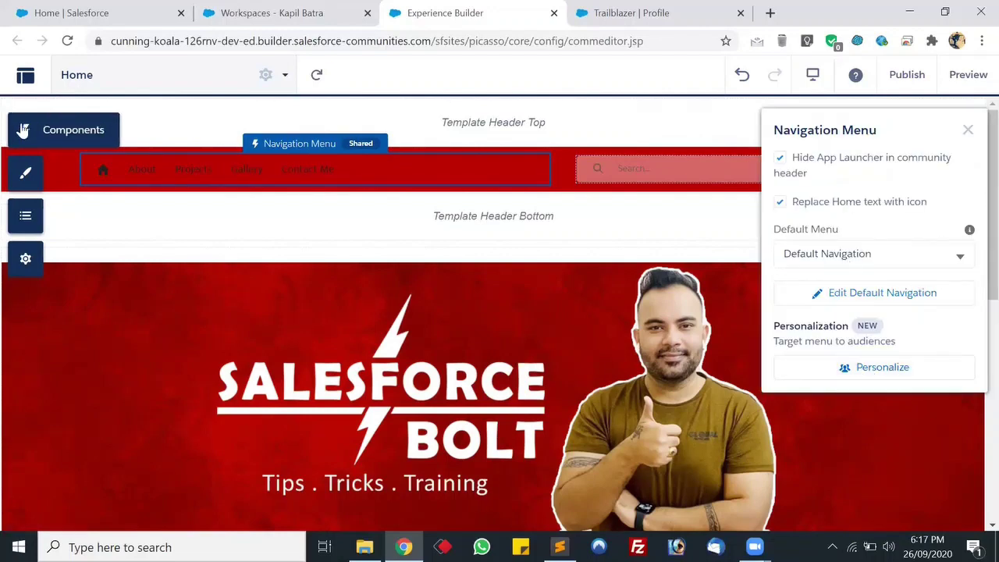
# - Set the theme's navigation Header Text Color to white, rgb(255, 255, 255)
pyautogui.click(28, 174)
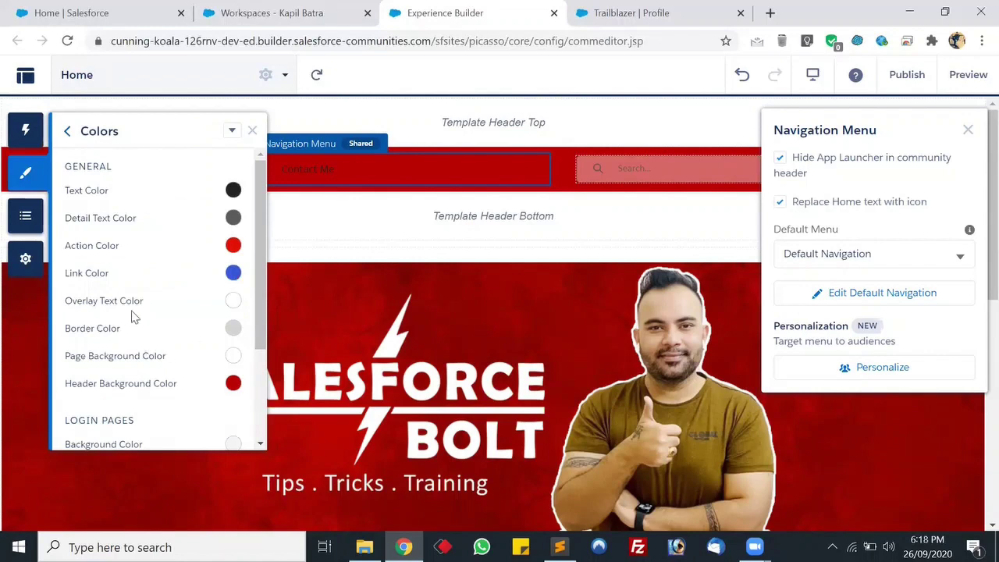
pyautogui.scroll(-3, 154, 267)
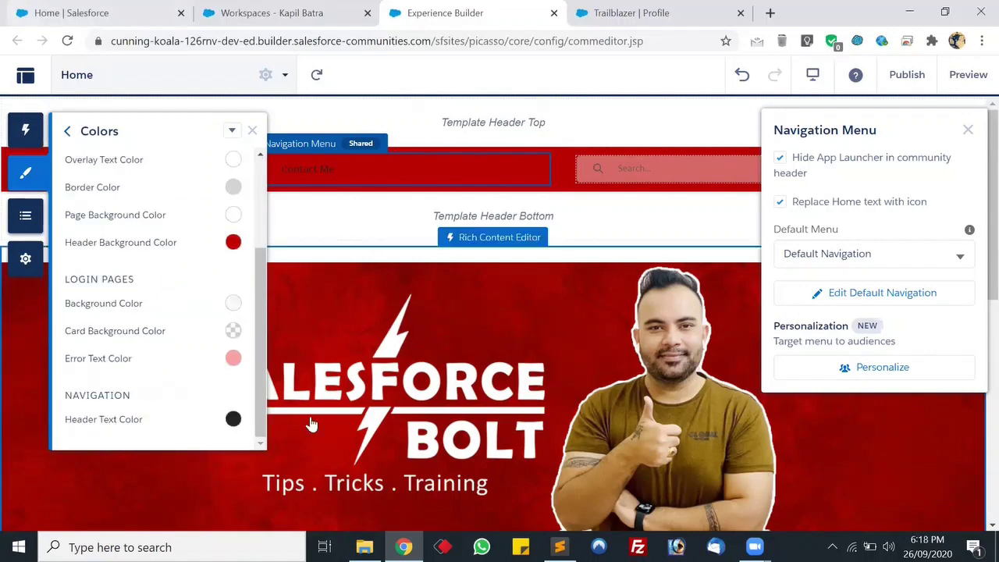
pyautogui.click(232, 420)
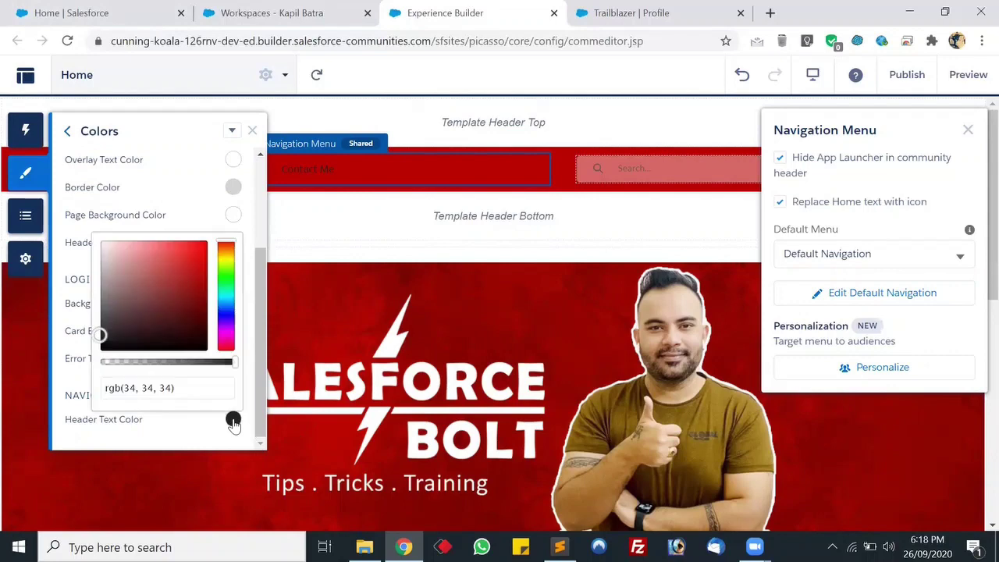
pyautogui.moveTo(100, 334); pyautogui.dragTo(109, 228)
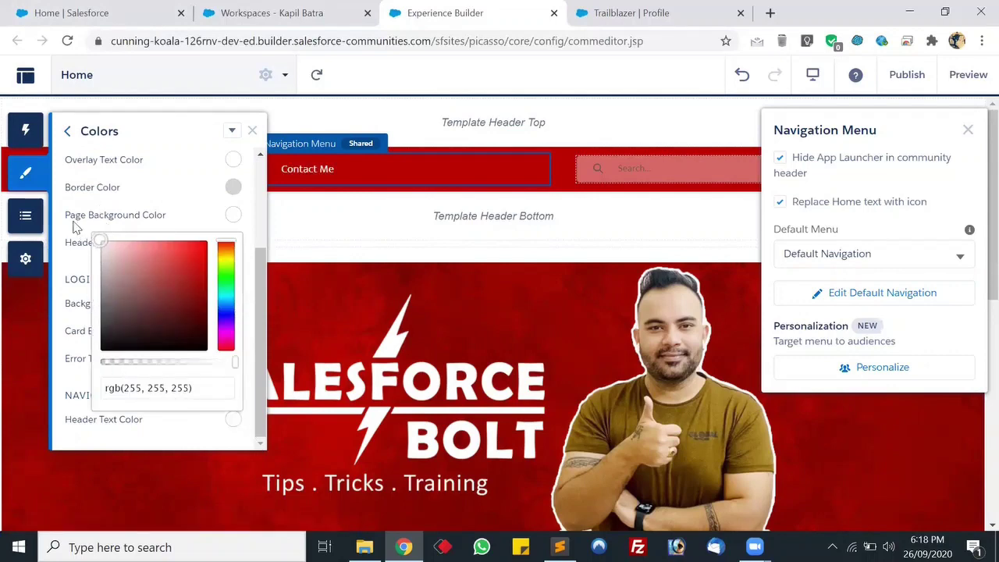
pyautogui.click(252, 131)
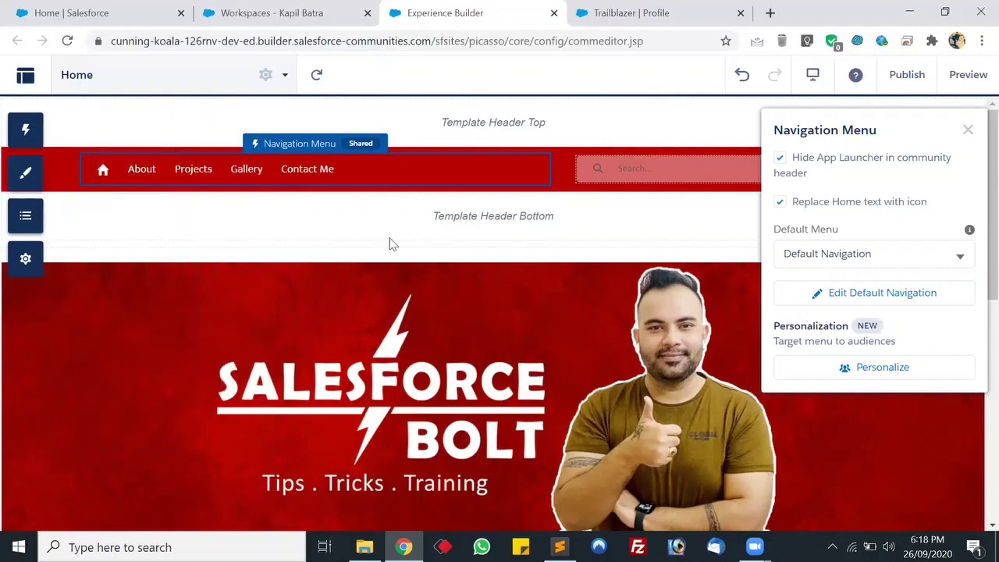
# - Replace the four placeholder links under Quick Links on the Home page with the text LinkedIn
pyautogui.scroll(-2, 608, 272)
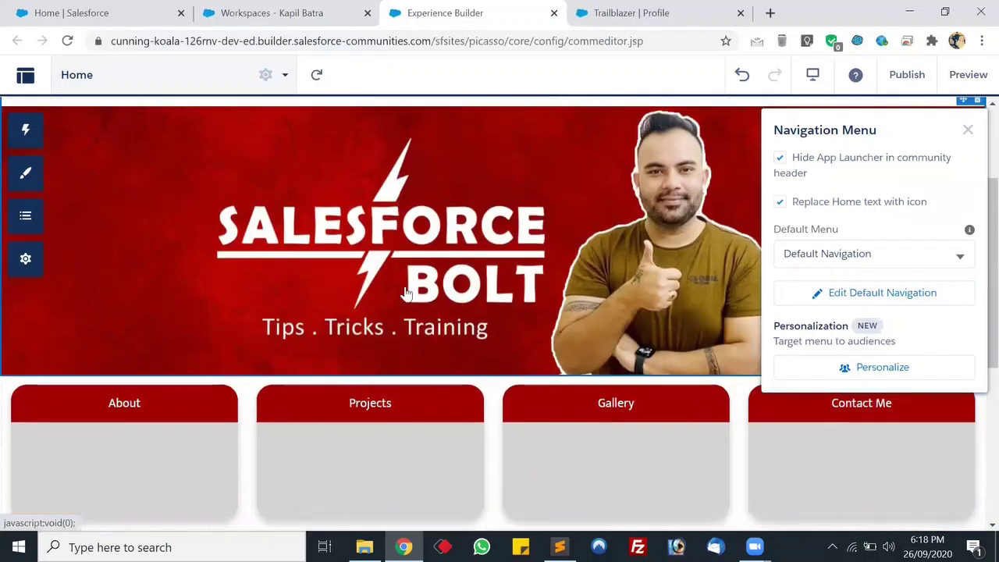
pyautogui.scroll(-4, 555, 200)
pyautogui.scroll(2, 114, 281)
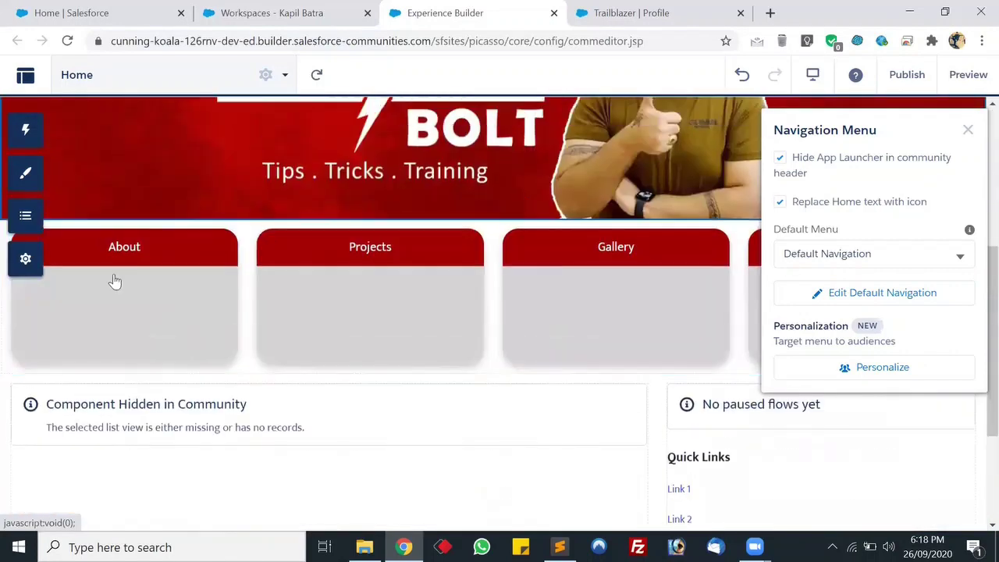
pyautogui.click(974, 129)
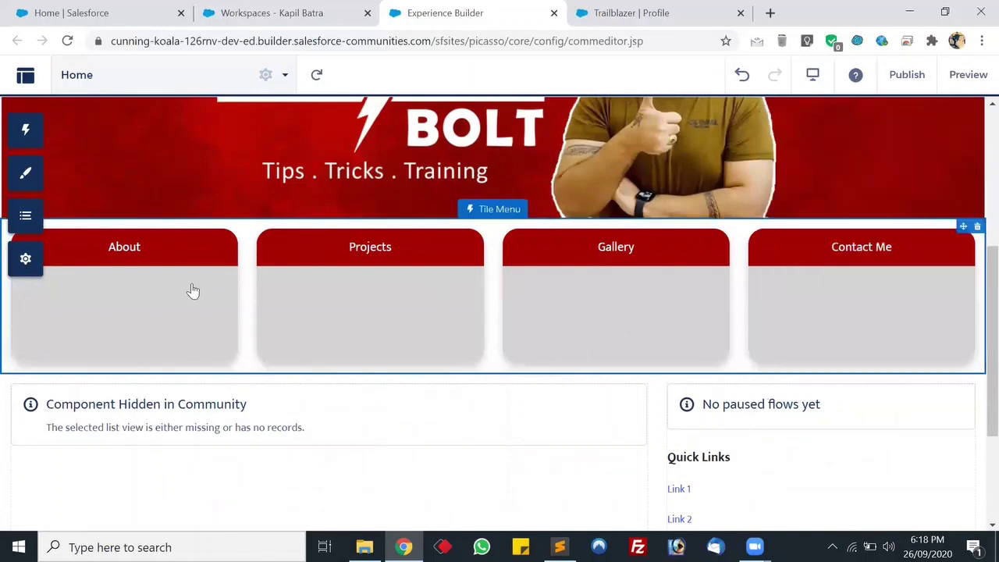
pyautogui.scroll(-2, 351, 323)
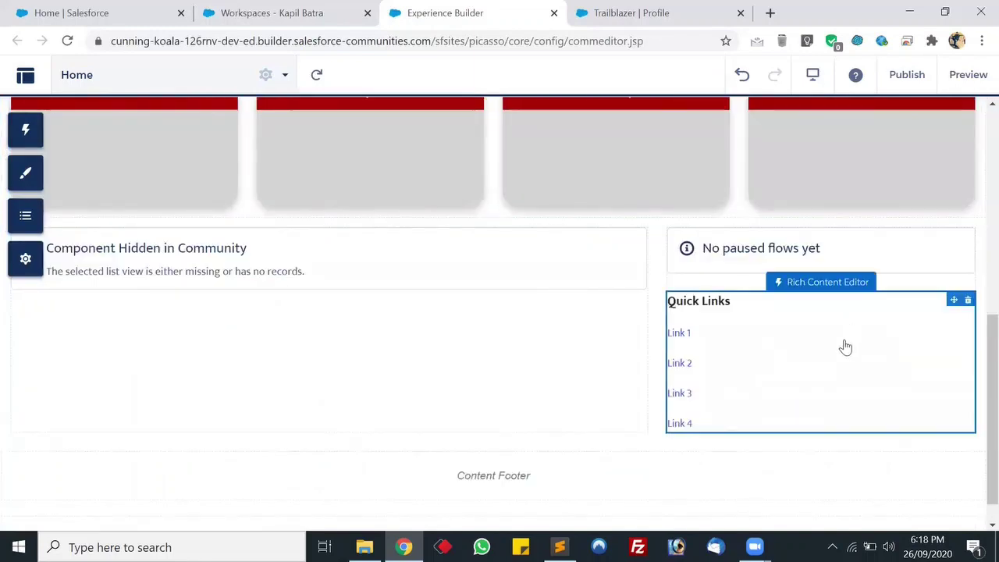
pyautogui.click(829, 364)
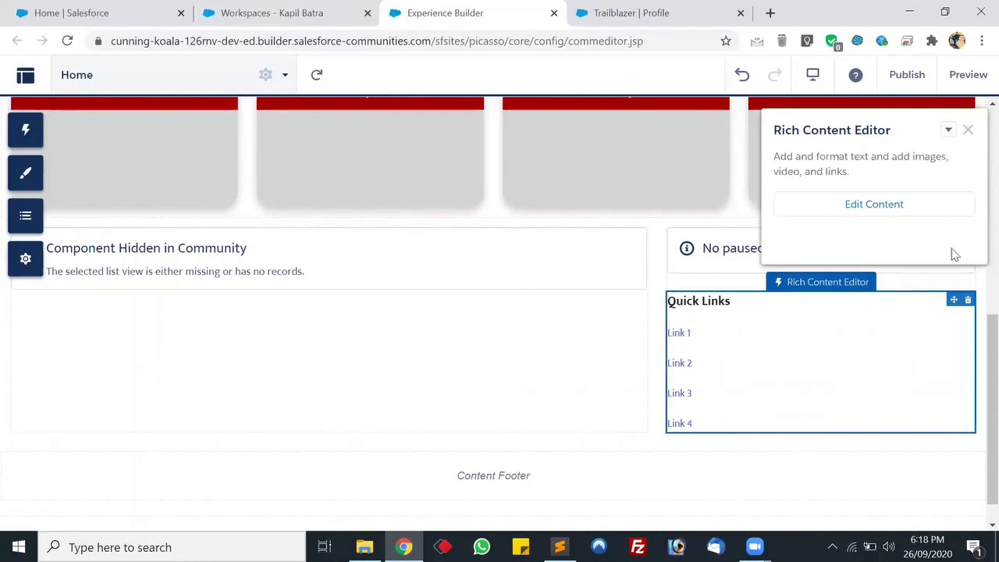
pyautogui.click(888, 207)
pyautogui.moveTo(667, 373); pyautogui.dragTo(660, 331)
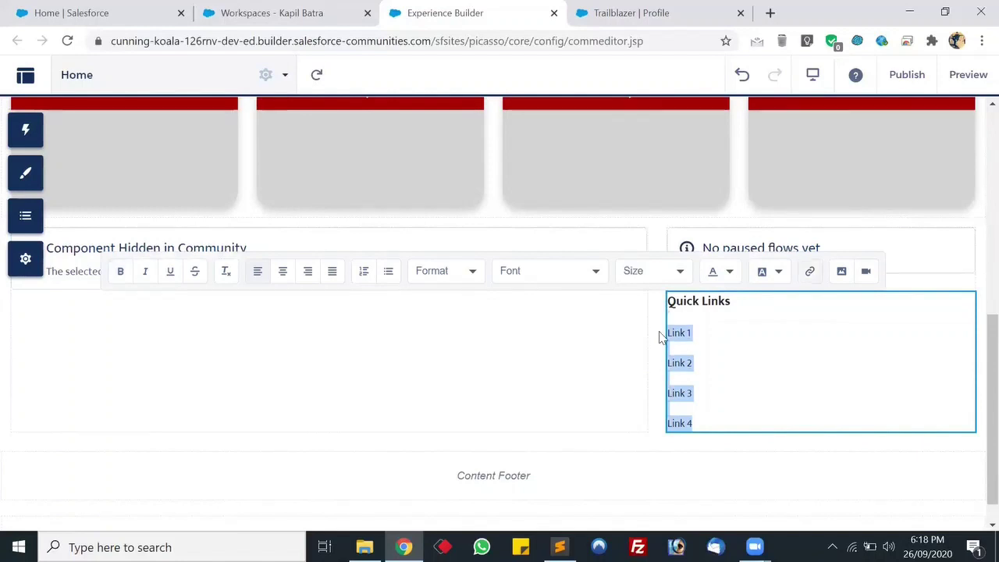
pyautogui.press('BackSpace')
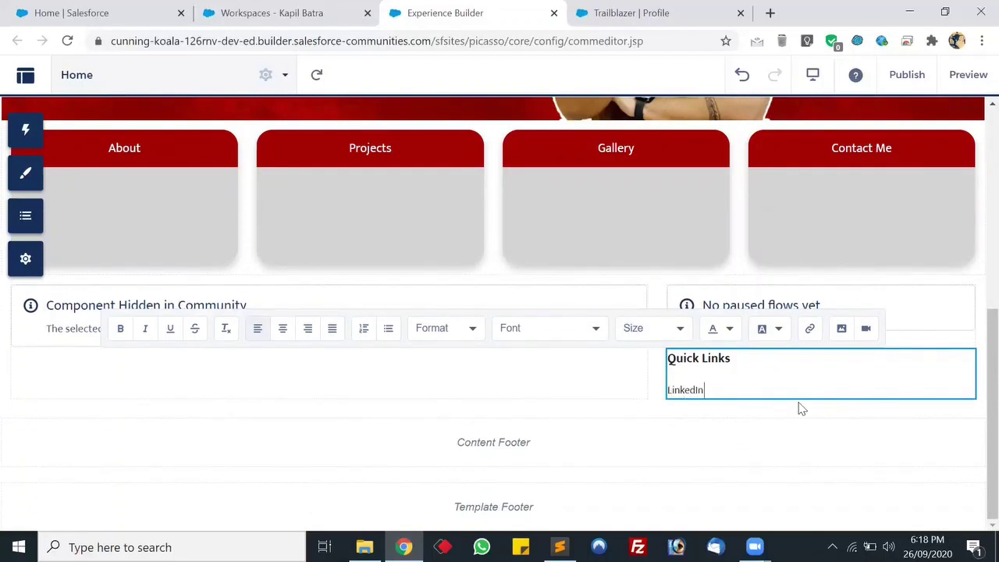
# - Make the LinkedIn text under Quick Links bold
pyautogui.hotkey('shift', 'Left')
pyautogui.hotkey('shift', 'Left')
pyautogui.hotkey('shift', 'Left')
pyautogui.hotkey('shift', 'Left')
pyautogui.hotkey('shift', 'Left')
pyautogui.hotkey('shift', 'Left')
pyautogui.hotkey('shift', 'Left')
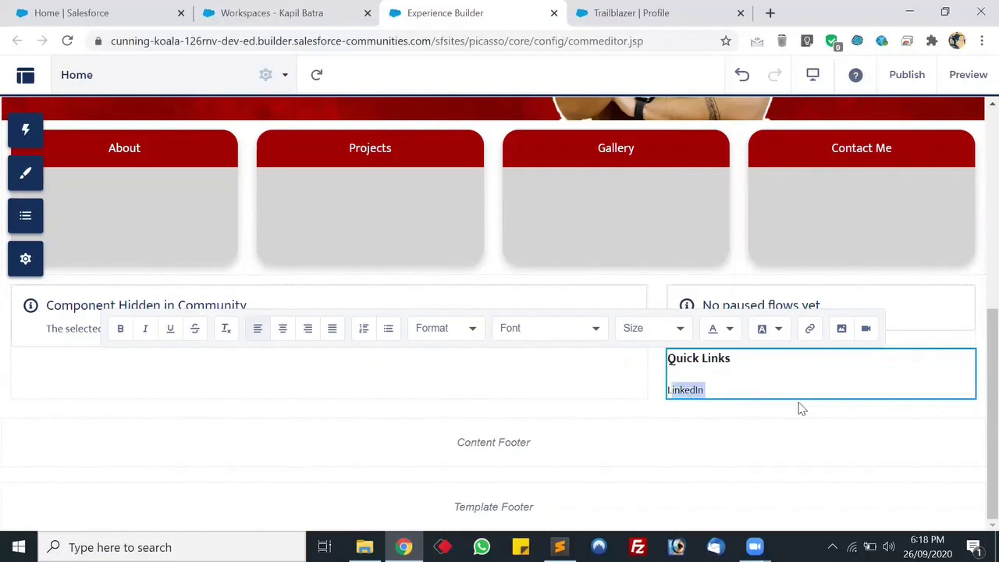
pyautogui.hotkey('ctrl', 'b')
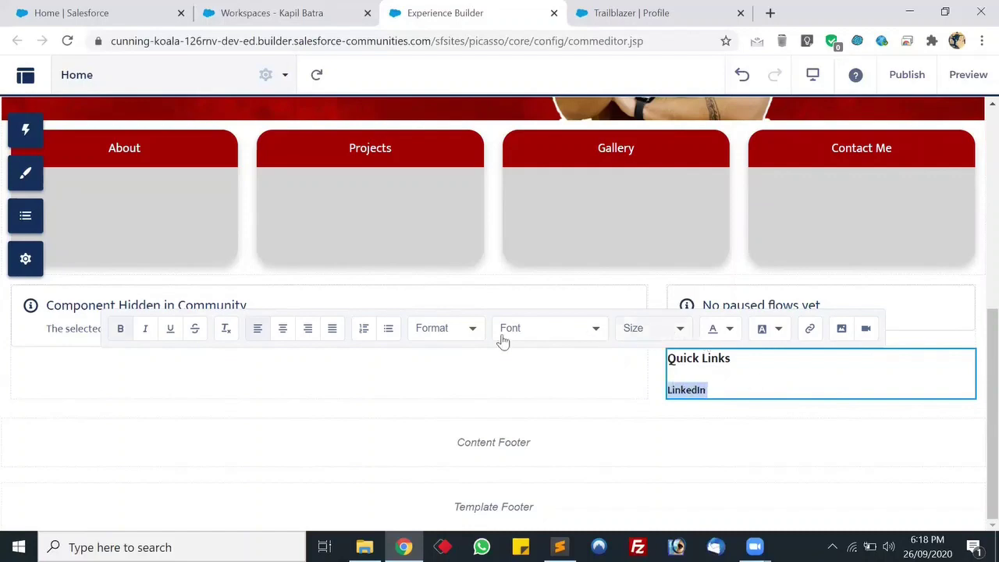
# - Look over the Trailblazer profile page and open linkedin.com in a new browser tab
pyautogui.click(616, 13)
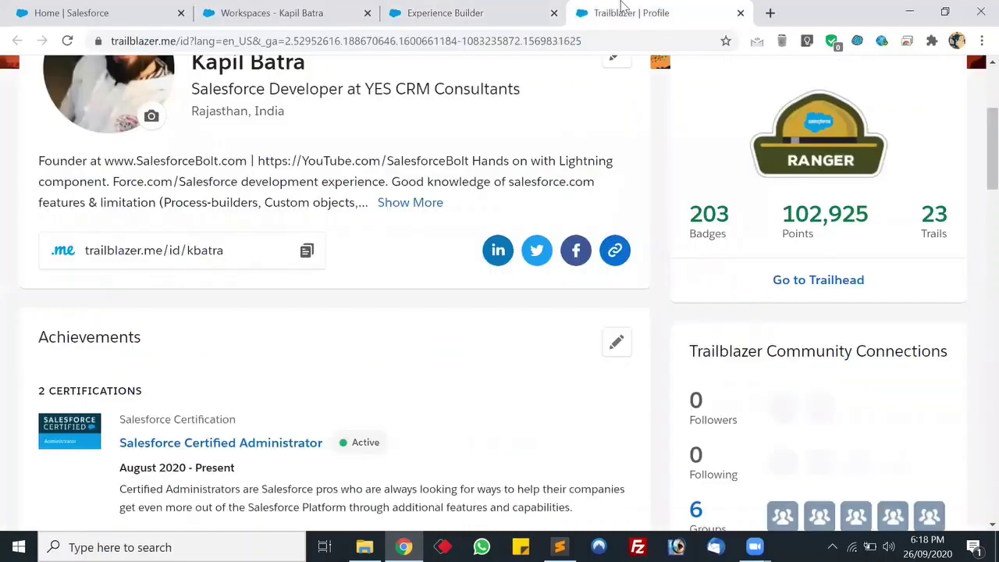
pyautogui.scroll(3, 266, 114)
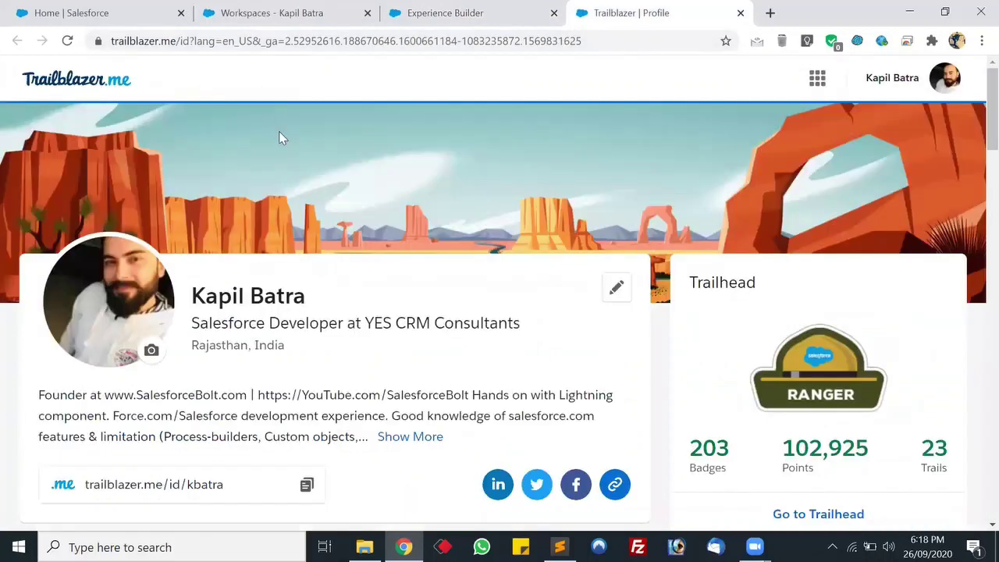
pyautogui.scroll(-4, 278, 138)
pyautogui.scroll(1, 276, 151)
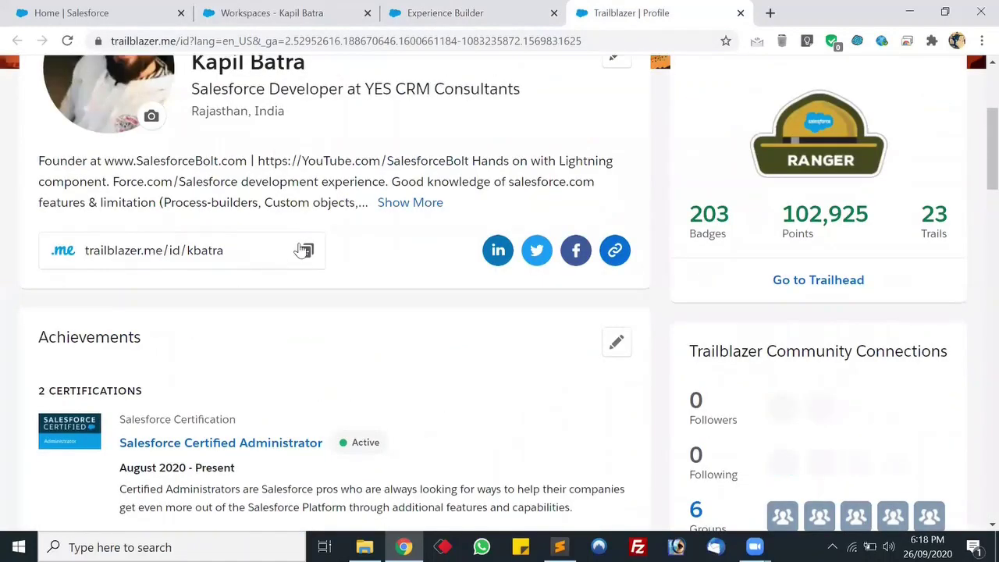
pyautogui.click(768, 12)
pyautogui.write('lin')
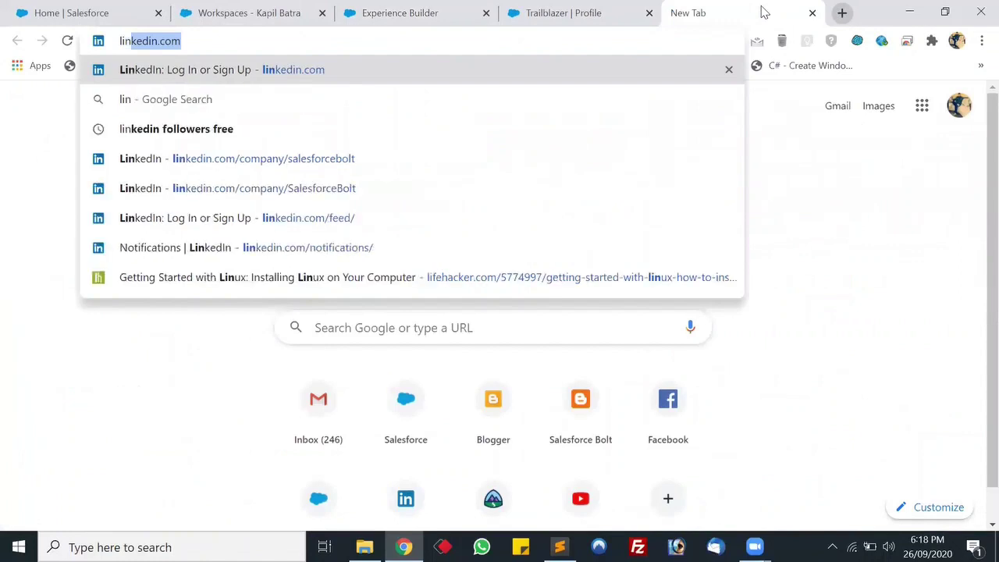
pyautogui.press('Return')
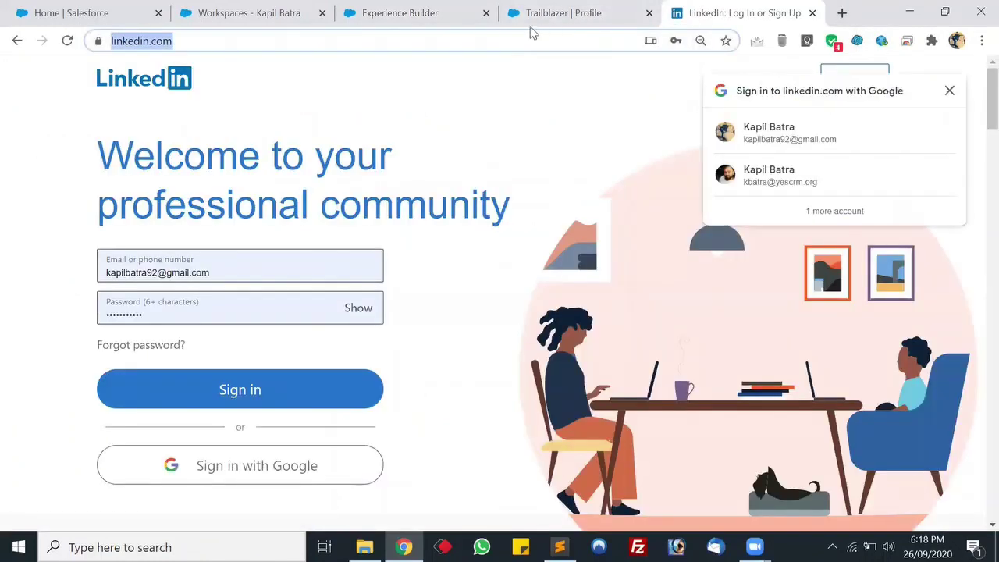
# - Sign in to LinkedIn with the saved credentials, passing the security check and confirming the account information
pyautogui.click(251, 392)
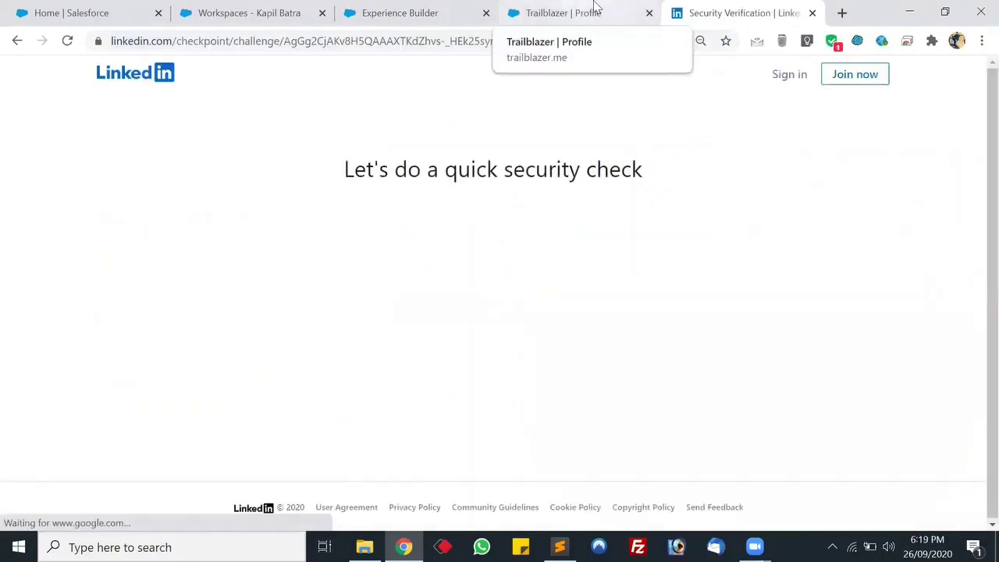
pyautogui.click(405, 229)
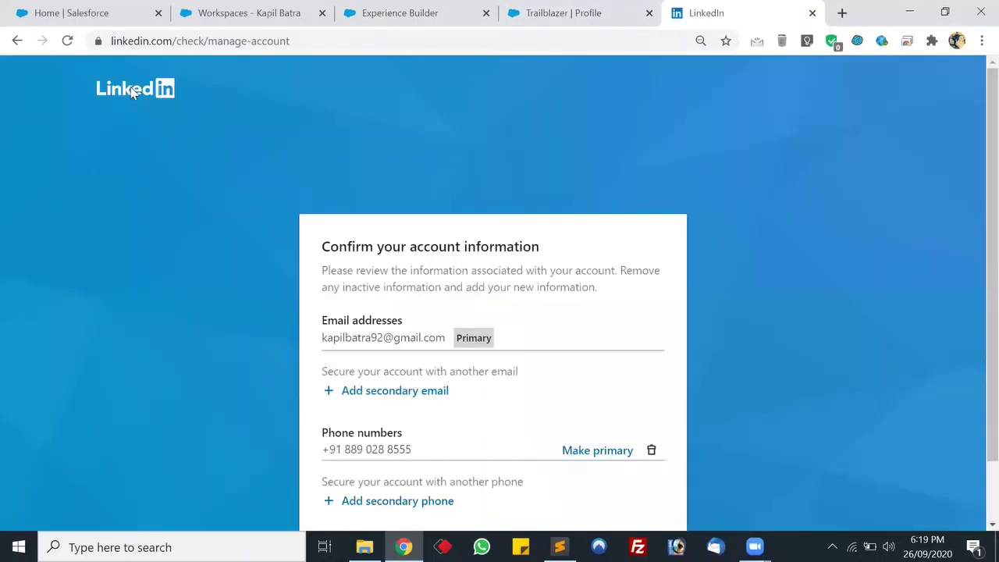
pyautogui.scroll(-2, 417, 345)
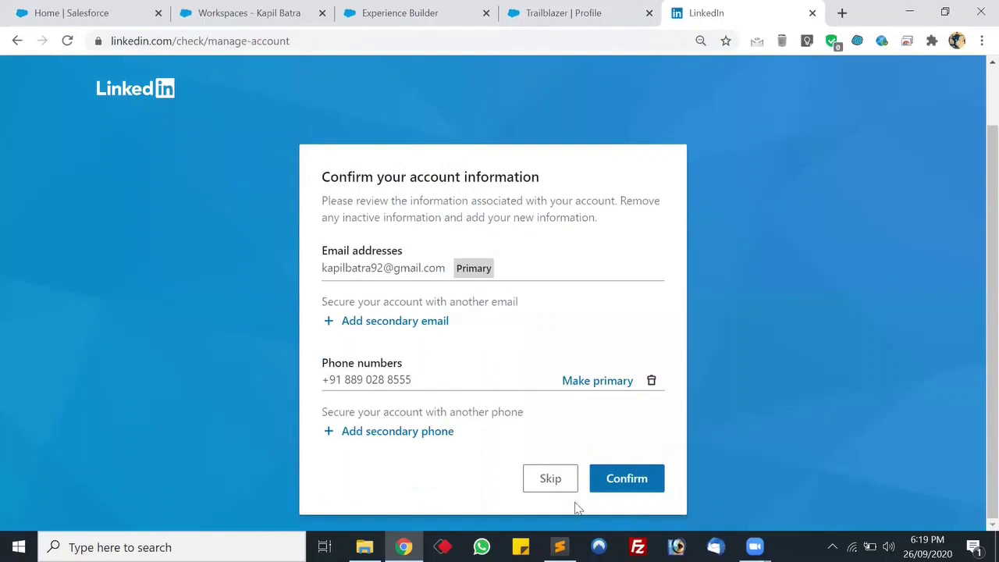
pyautogui.click(629, 490)
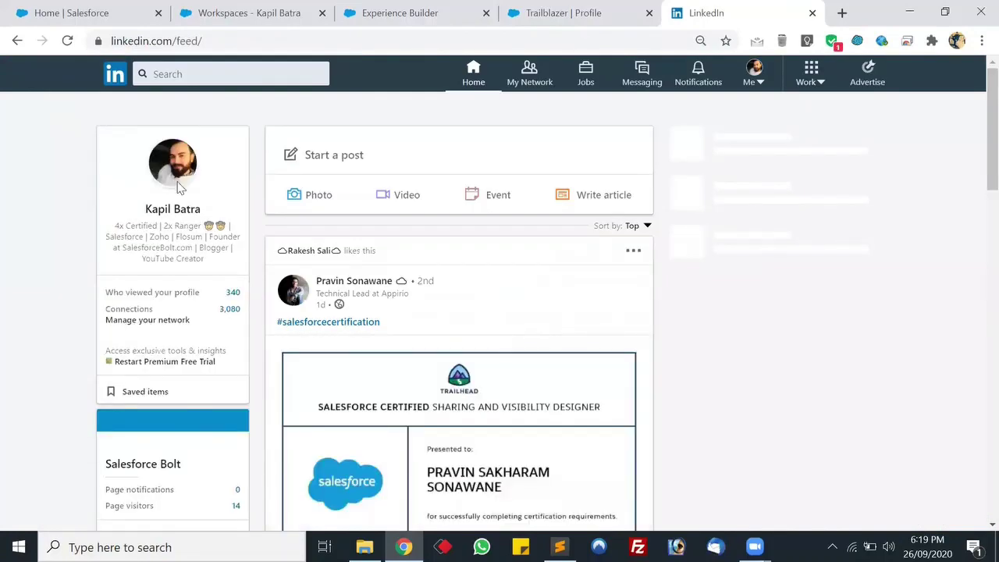
# - Copy the URL of the own LinkedIn profile page, then return to Experience Builder and close the LinkedIn tab
pyautogui.click(174, 179)
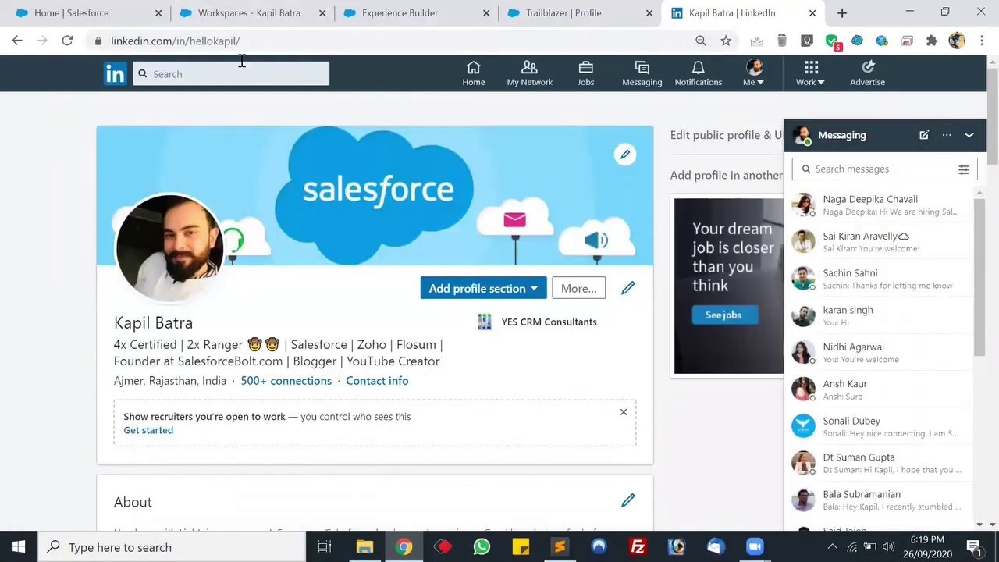
pyautogui.click(287, 41)
pyautogui.hotkey('ctrl', 'c')
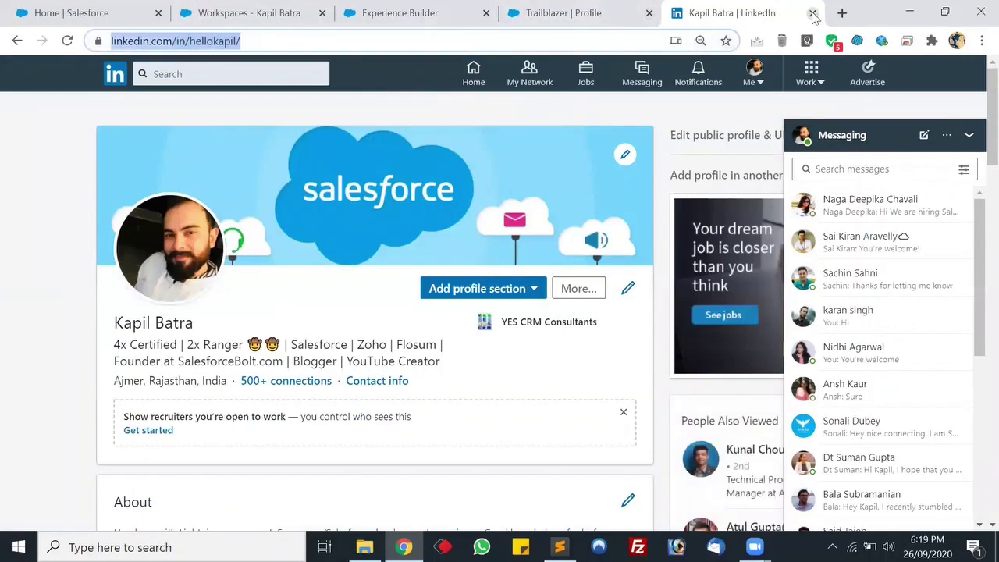
pyautogui.hotkey('ctrl', 'pageup')
pyautogui.hotkey('ctrl', 'pageup')
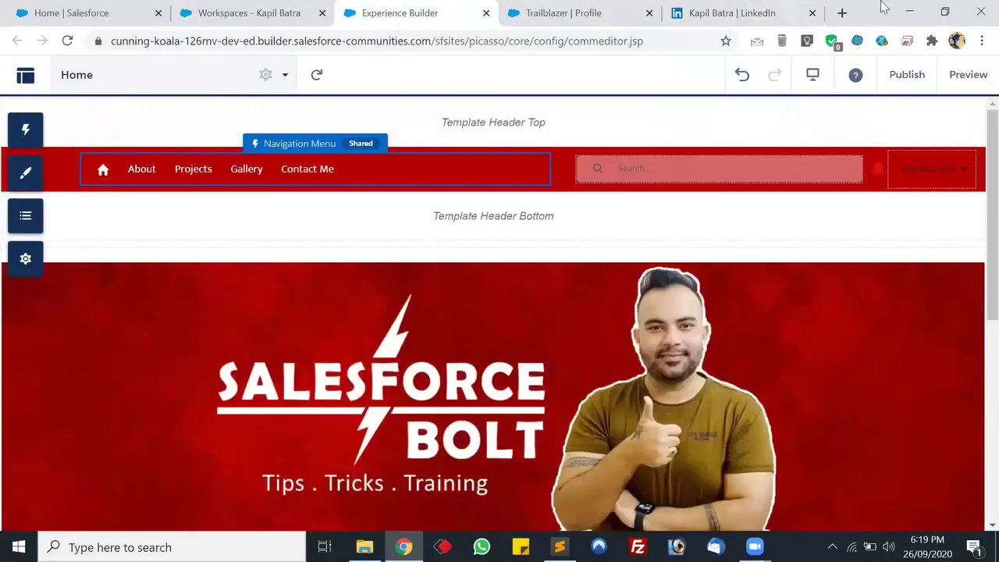
pyautogui.click(811, 12)
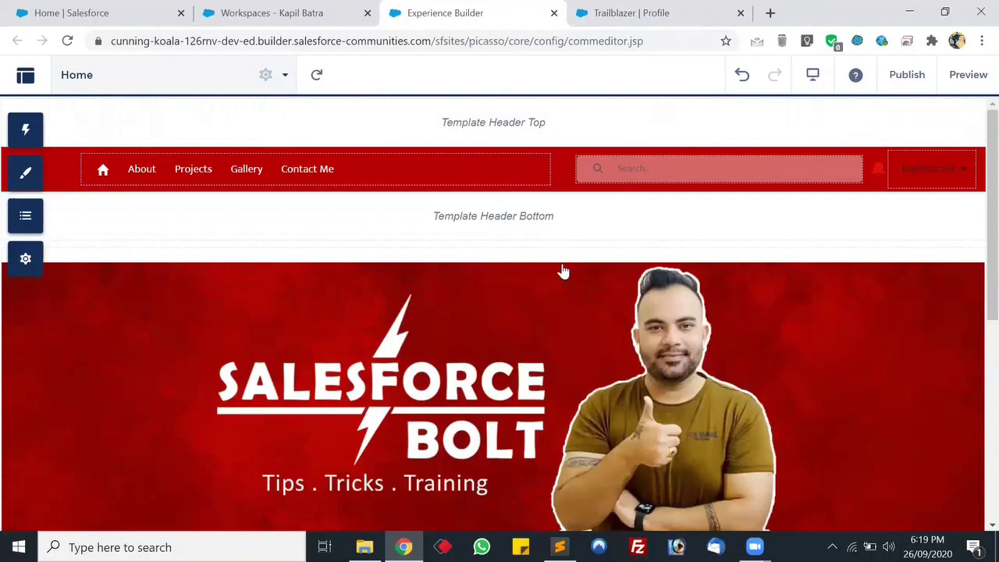
# - Link the LinkedIn text under Quick Links to the copied LinkedIn profile URL
pyautogui.scroll(-10, 564, 273)
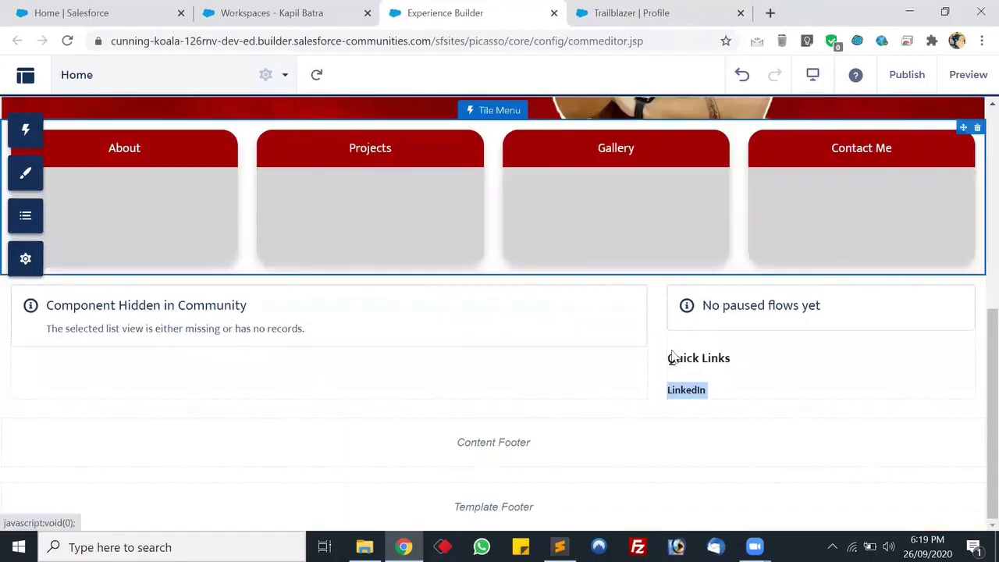
pyautogui.click(788, 390)
pyautogui.click(886, 204)
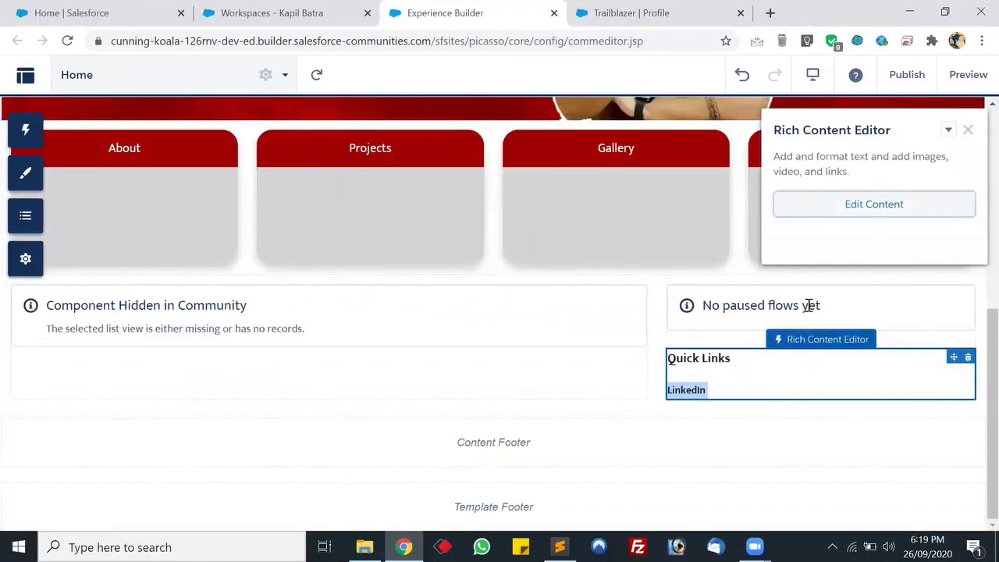
pyautogui.doubleClick(694, 390)
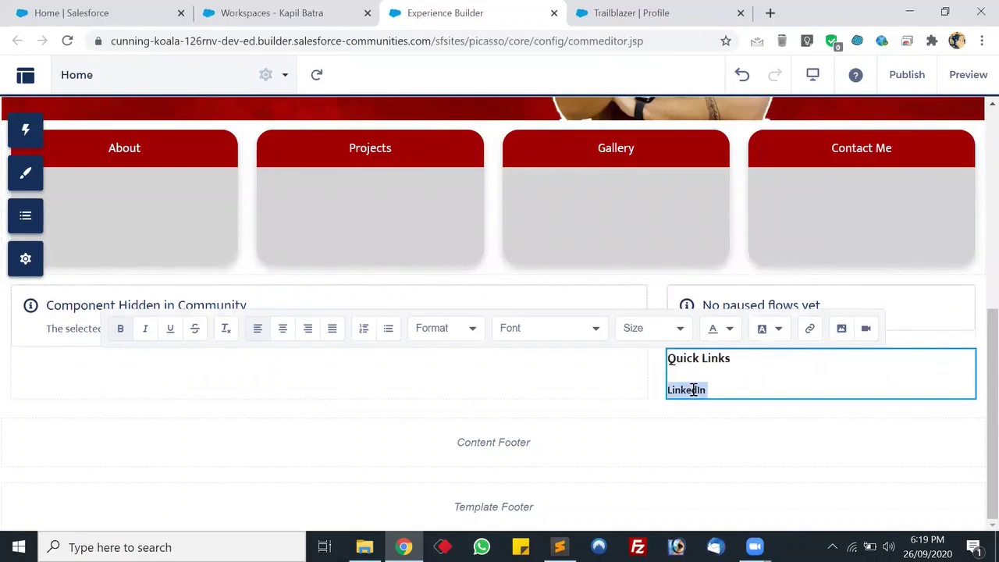
pyautogui.click(809, 327)
pyautogui.hotkey('ctrl', 'v')
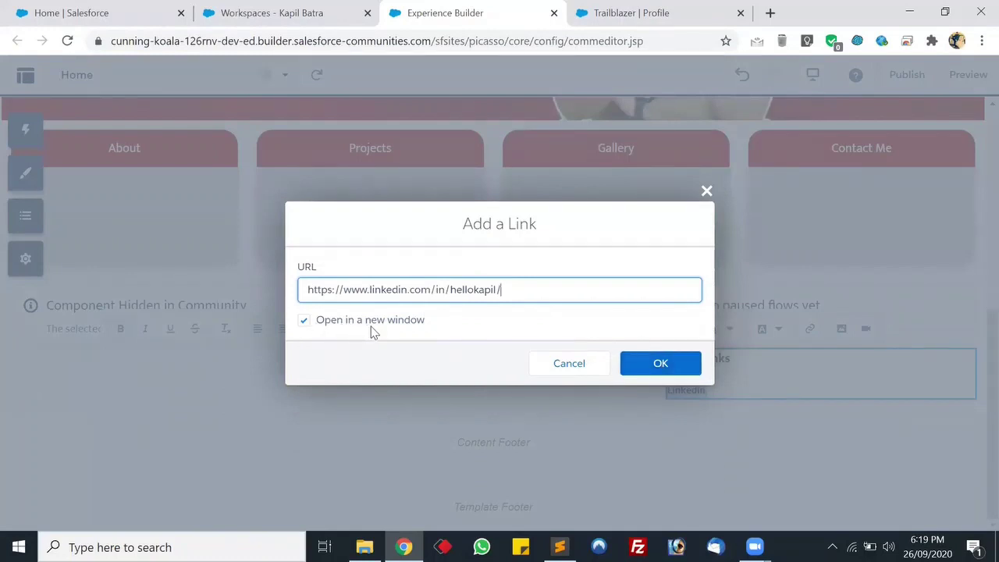
pyautogui.click(678, 367)
# - Add a bold line reading Trailblazer Profile below the LinkedIn link
pyautogui.click(726, 387)
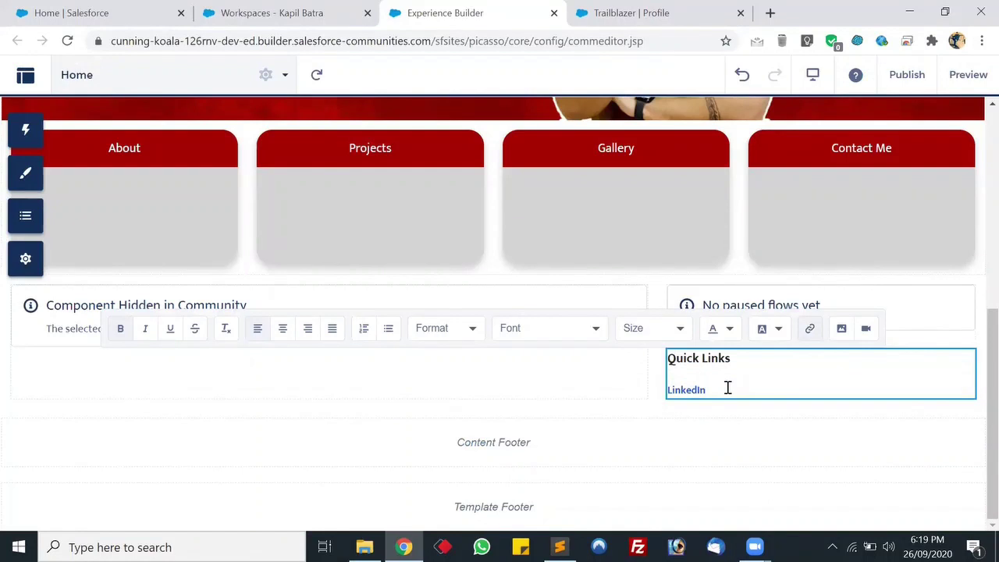
pyautogui.press('Return')
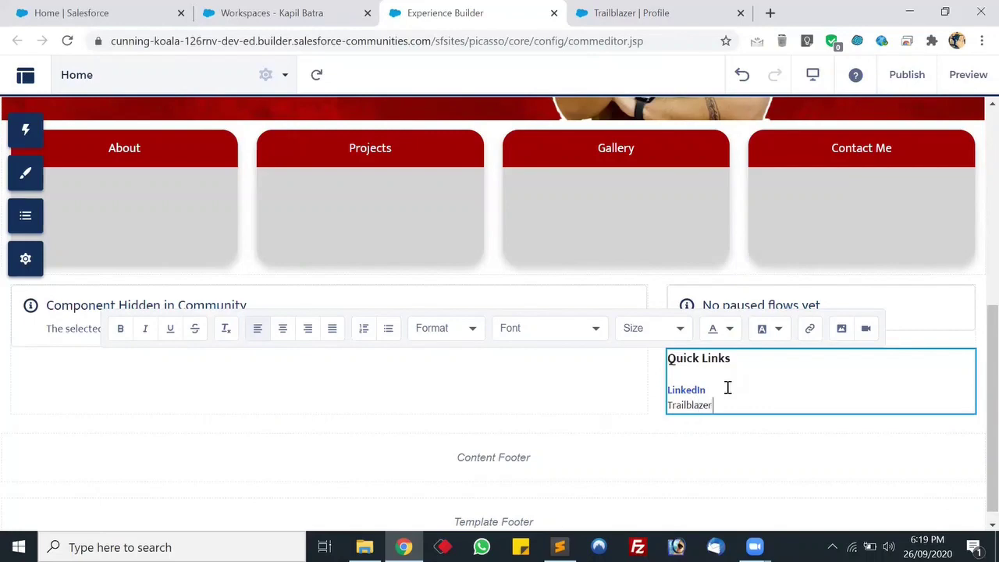
pyautogui.hotkey('shift', 'Home')
pyautogui.hotkey('ctrl', 'b')
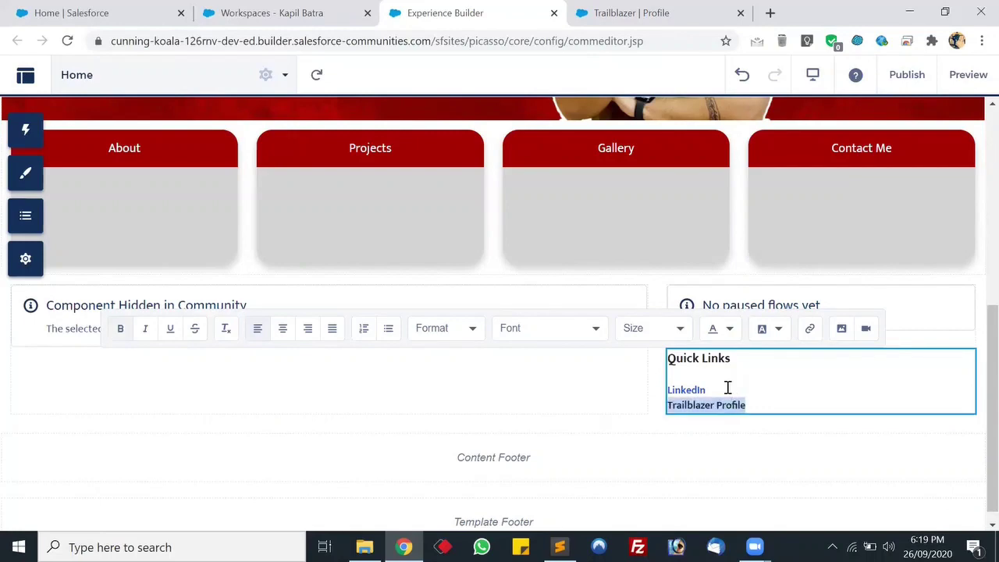
# - Copy the public trailblazer.me profile URL and link the Trailblazer Profile text under Quick Links to it
pyautogui.click(621, 6)
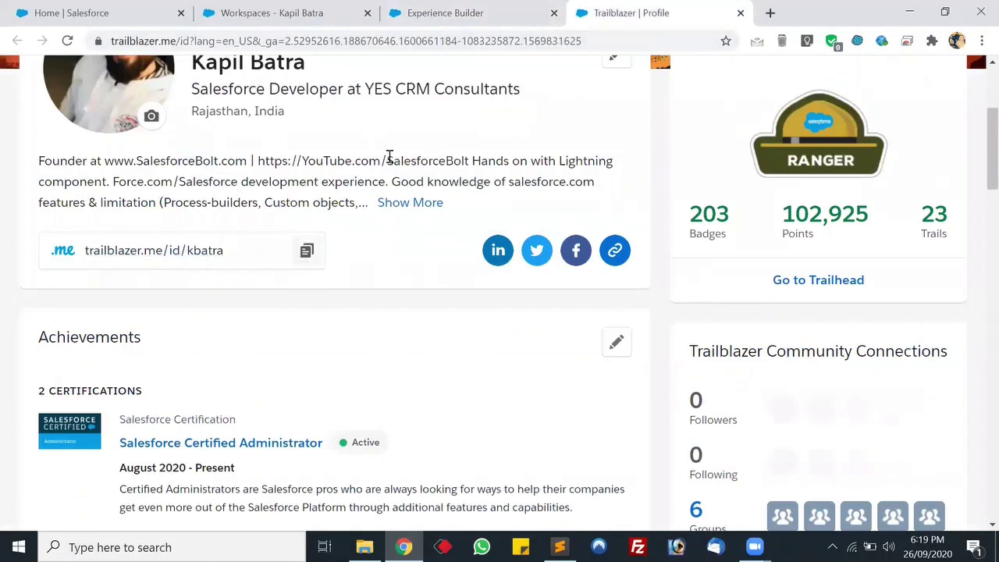
pyautogui.click(500, 11)
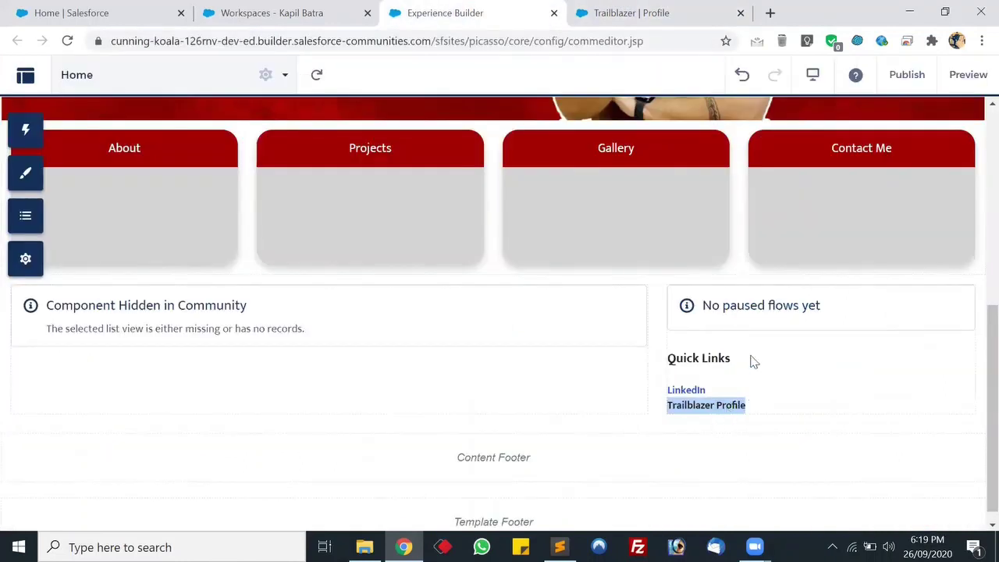
pyautogui.click(743, 405)
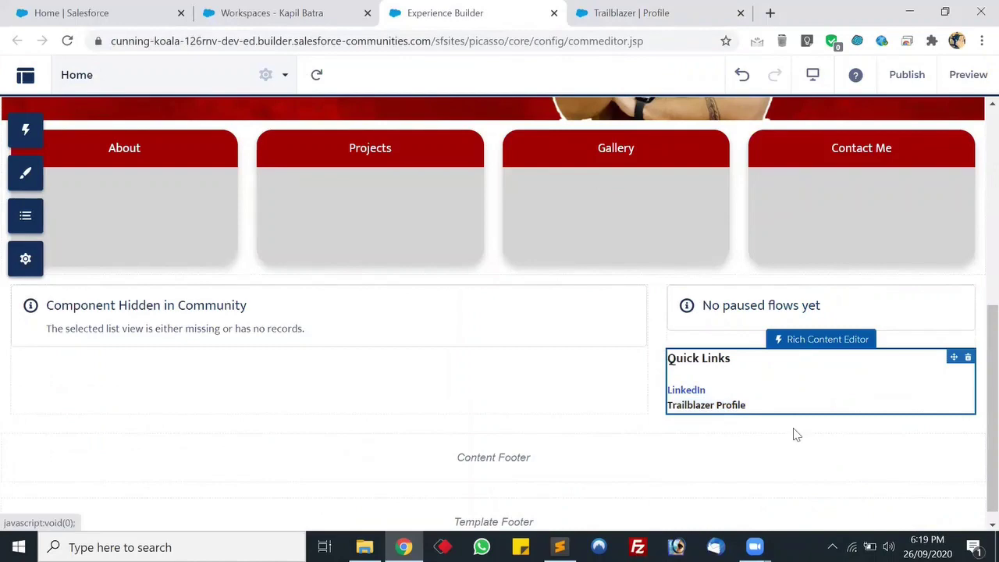
pyautogui.click(814, 353)
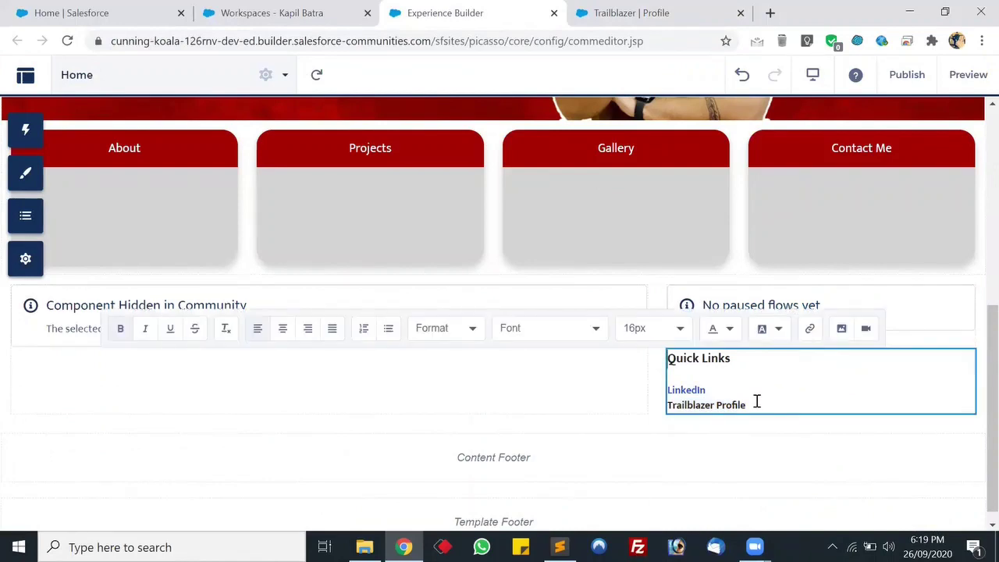
pyautogui.moveTo(756, 401); pyautogui.dragTo(648, 414)
pyautogui.click(809, 327)
pyautogui.hotkey('ctrl', 'v')
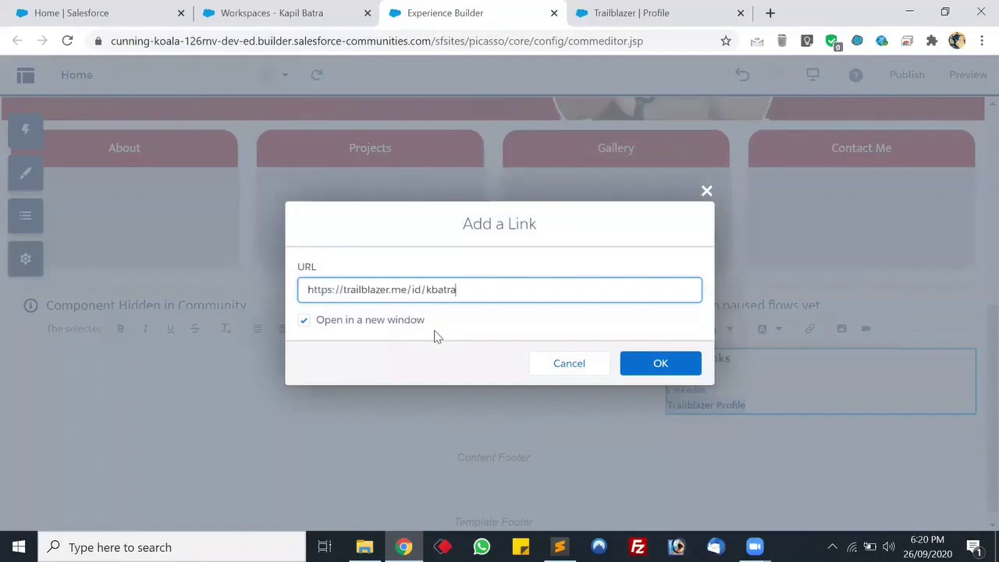
pyautogui.click(660, 365)
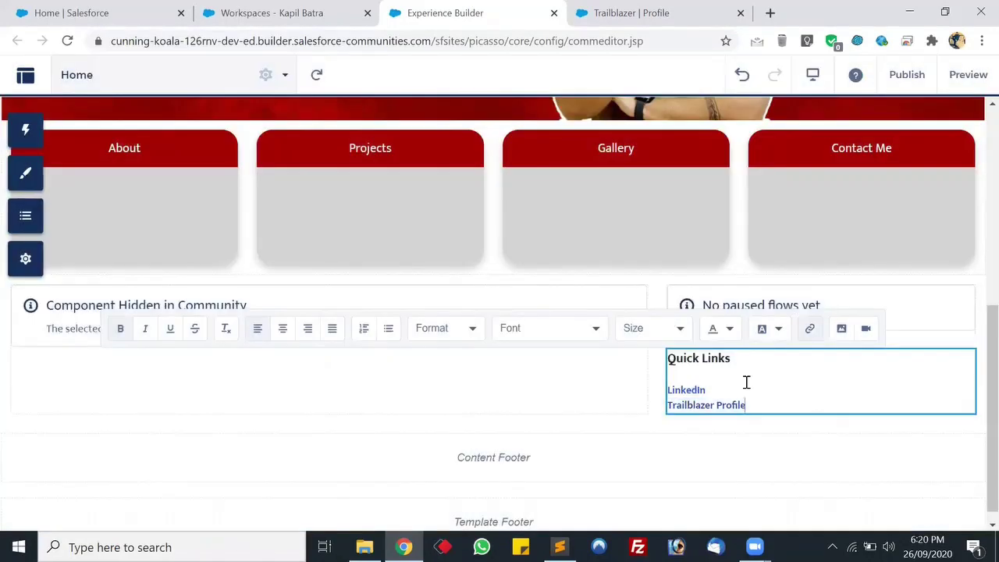
# - Open the Twitter profile linked on the Trailblazer profile page, copy its URL and return to Experience Builder
pyautogui.click(676, 12)
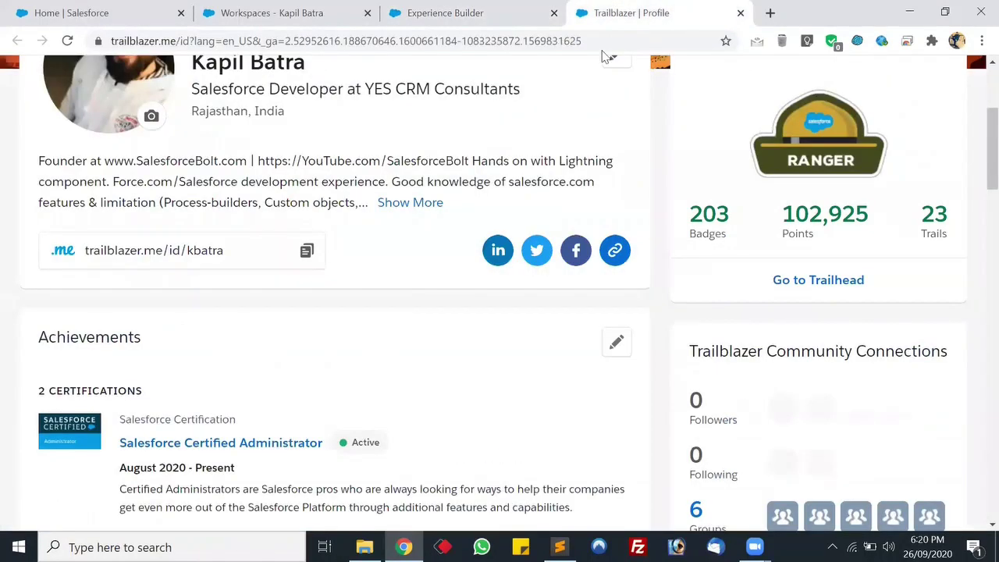
pyautogui.click(537, 251)
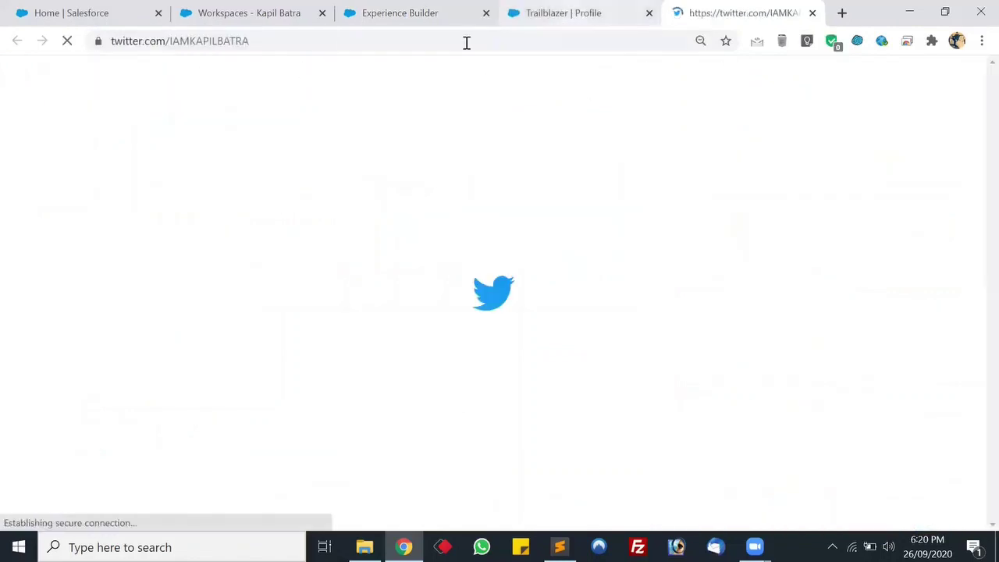
pyautogui.click(333, 43)
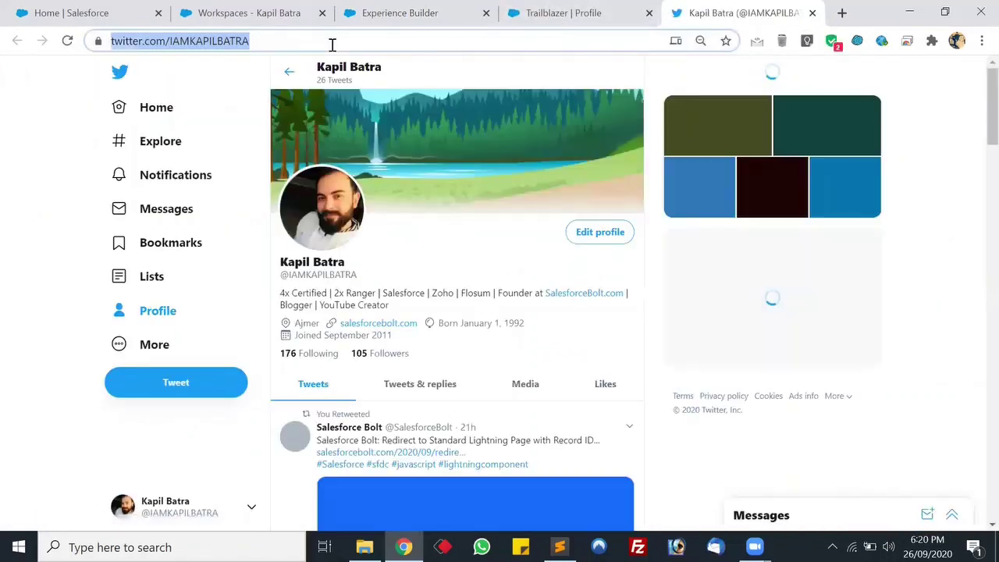
pyautogui.click(414, 12)
# - Add a bold line reading Twitter below the Trailblazer Profile link under Quick Links
pyautogui.click(781, 405)
pyautogui.click(780, 402)
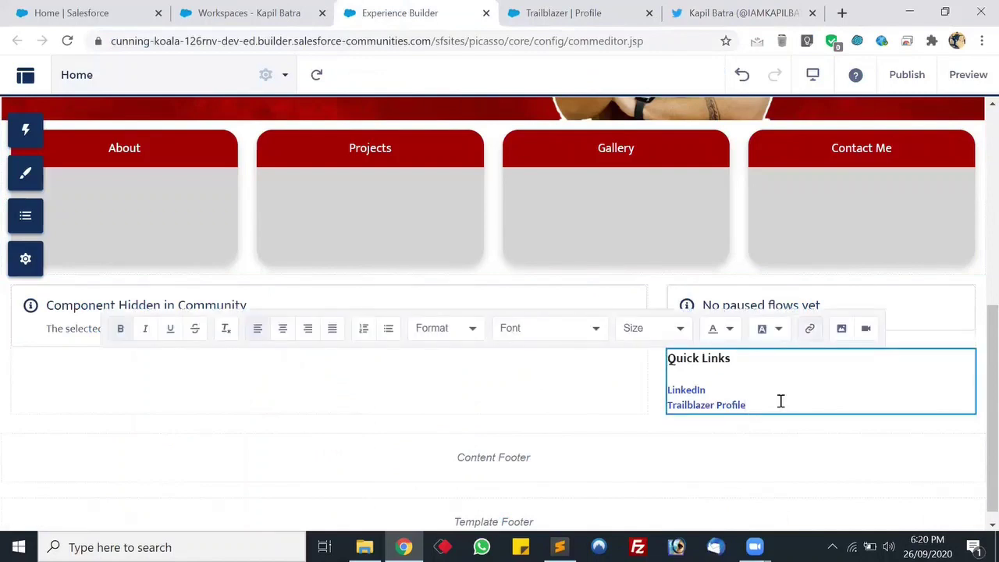
pyautogui.press('Return')
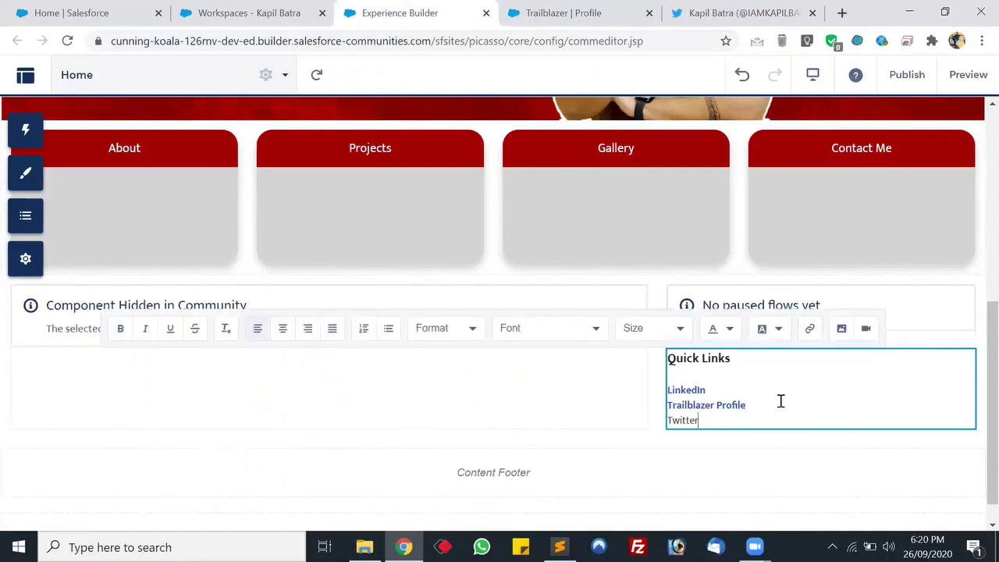
pyautogui.hotkey('shift', 'Home')
pyautogui.hotkey('ctrl', 'b')
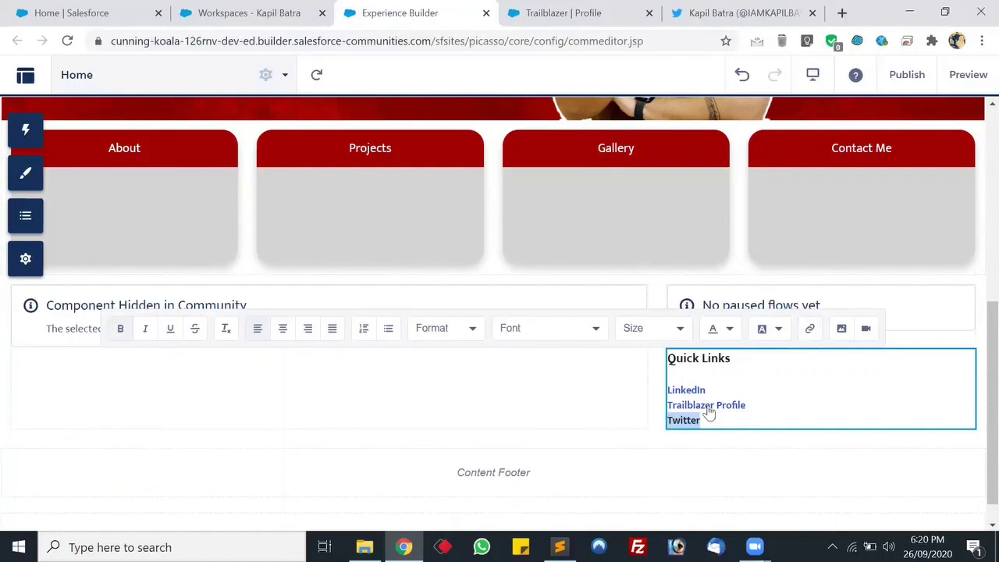
# - Link the Twitter text to the copied Twitter profile URL, set to open in a new window
pyautogui.click(811, 329)
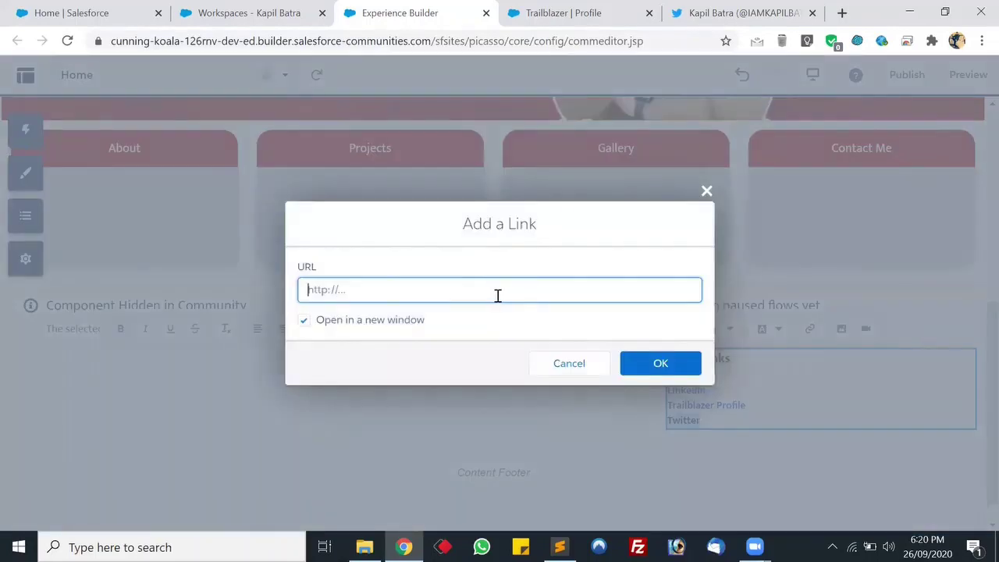
pyautogui.hotkey('ctrl', 'v')
pyautogui.click(648, 365)
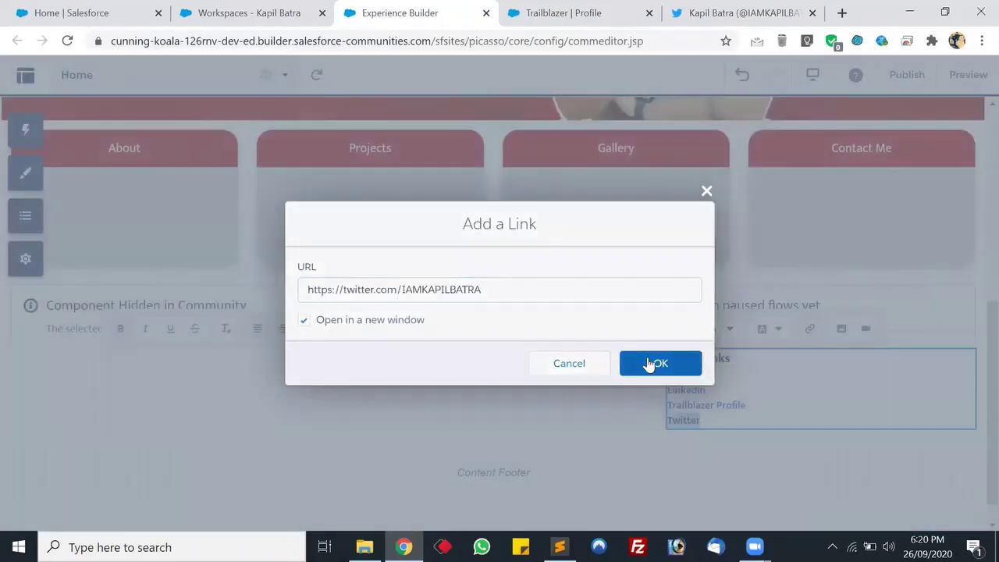
pyautogui.click(370, 415)
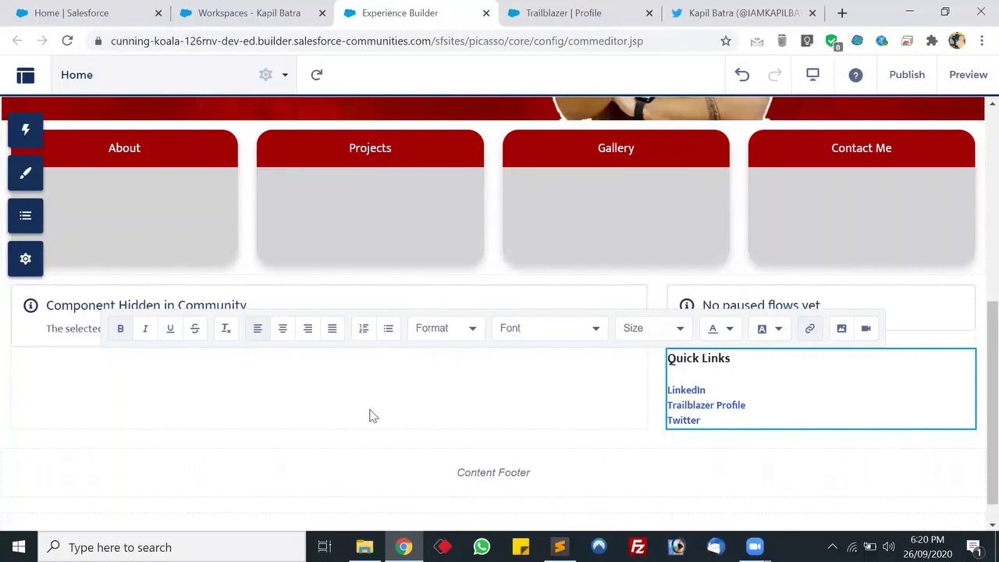
# - Delete the Paused Flows component above the Quick Links
pyautogui.click(315, 328)
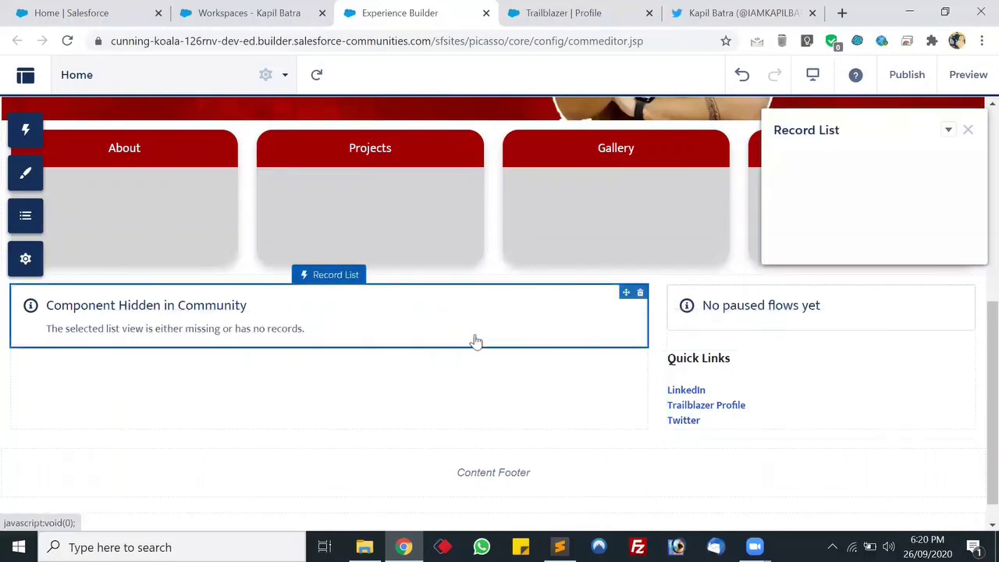
pyautogui.click(706, 326)
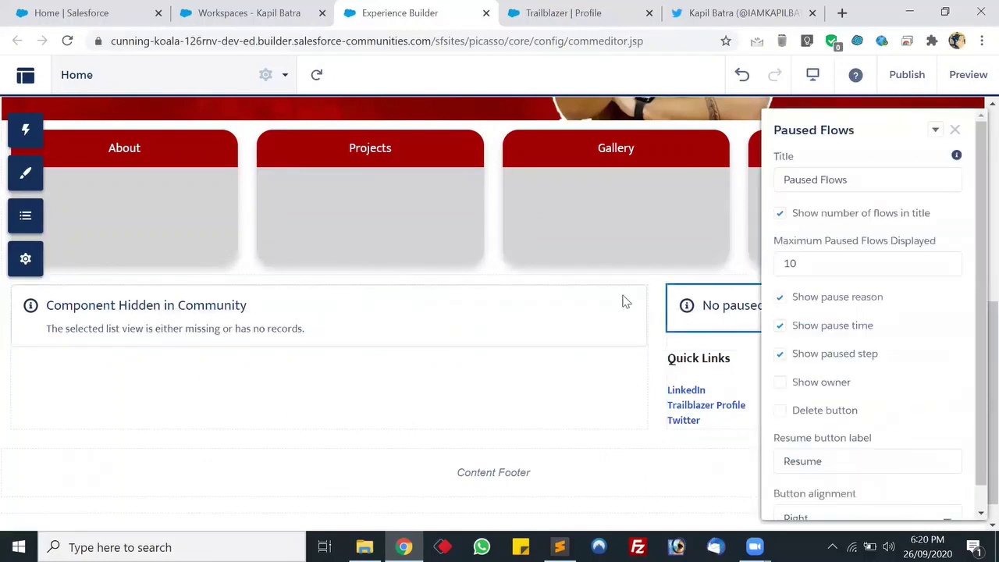
pyautogui.click(953, 131)
pyautogui.click(967, 294)
pyautogui.click(699, 342)
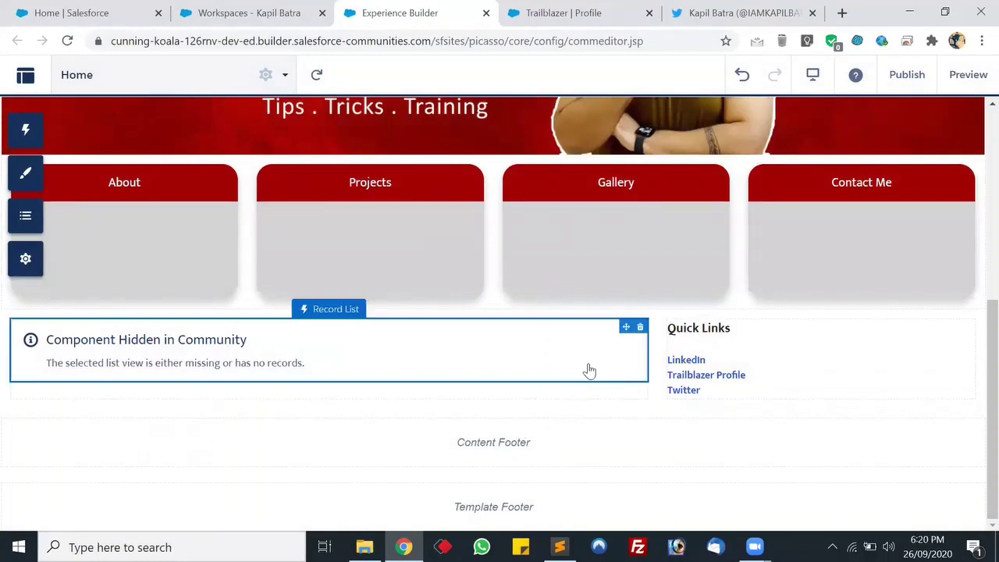
# - Delete the Record List component from the main content area beside the Quick Links
pyautogui.click(628, 340)
pyautogui.click(639, 327)
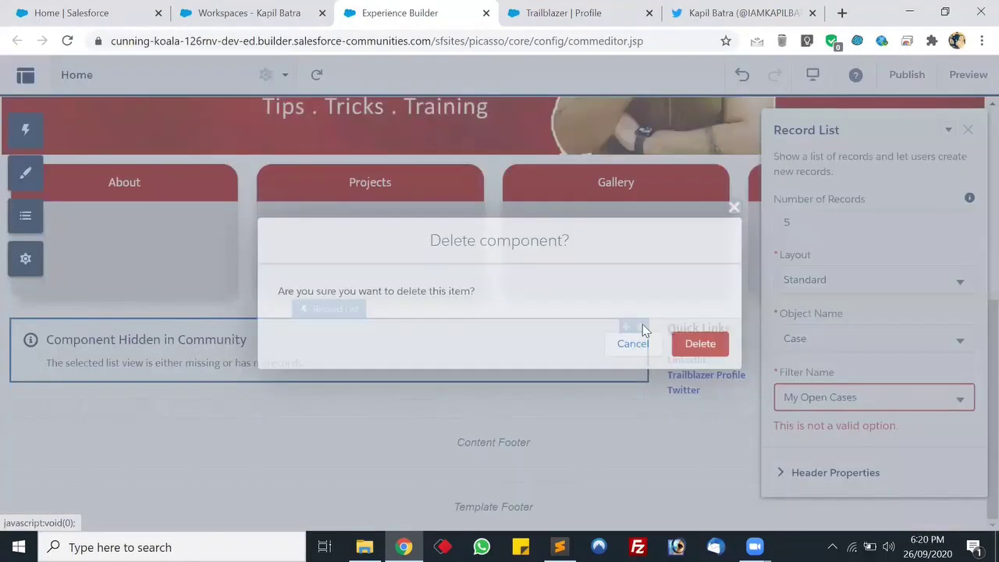
pyautogui.click(640, 348)
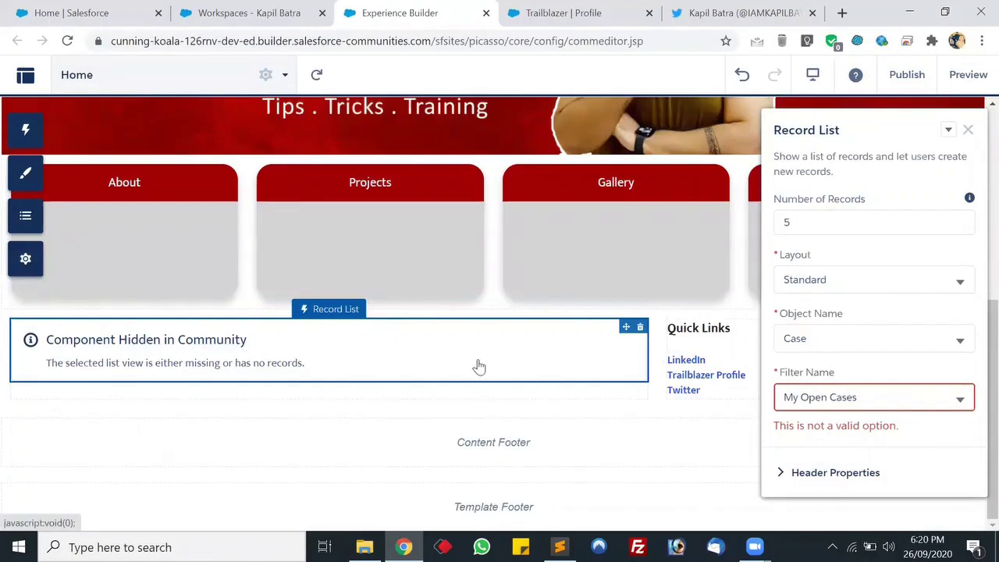
pyautogui.click(640, 328)
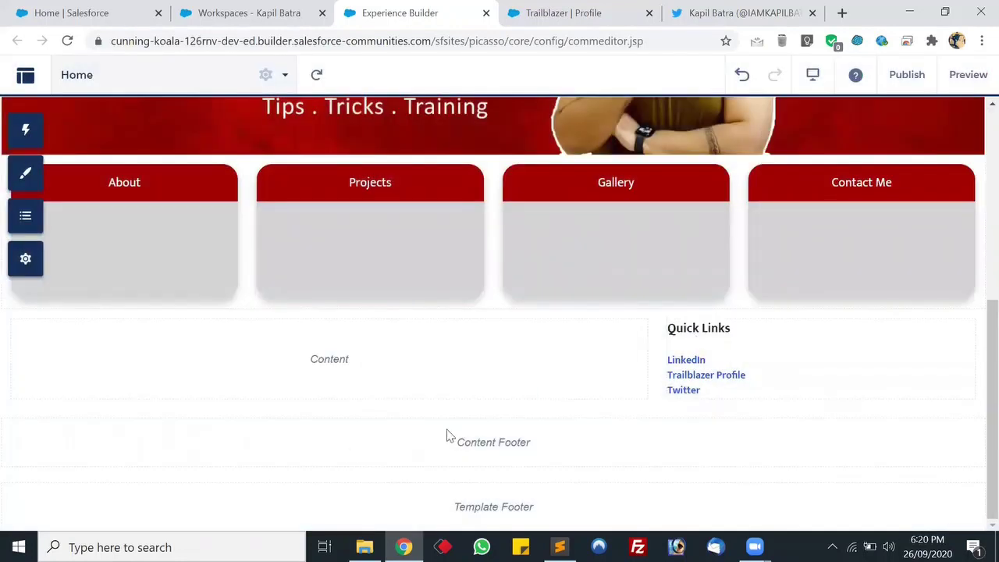
# - Find the Rich Content Editor component by searching for "rich" and place it in the empty Content area beside the Quick Links
pyautogui.scroll(-5, 347, 325)
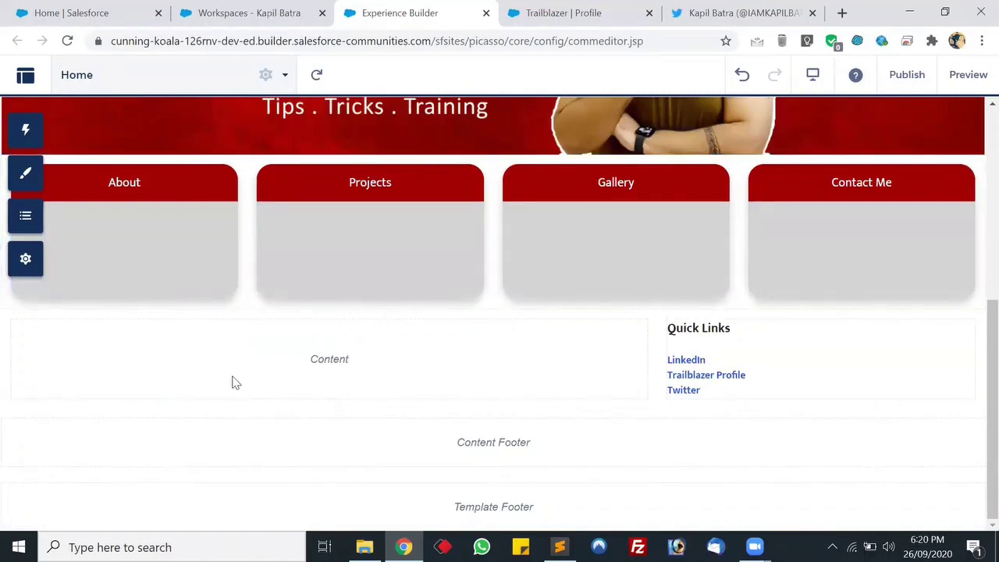
pyautogui.click(24, 130)
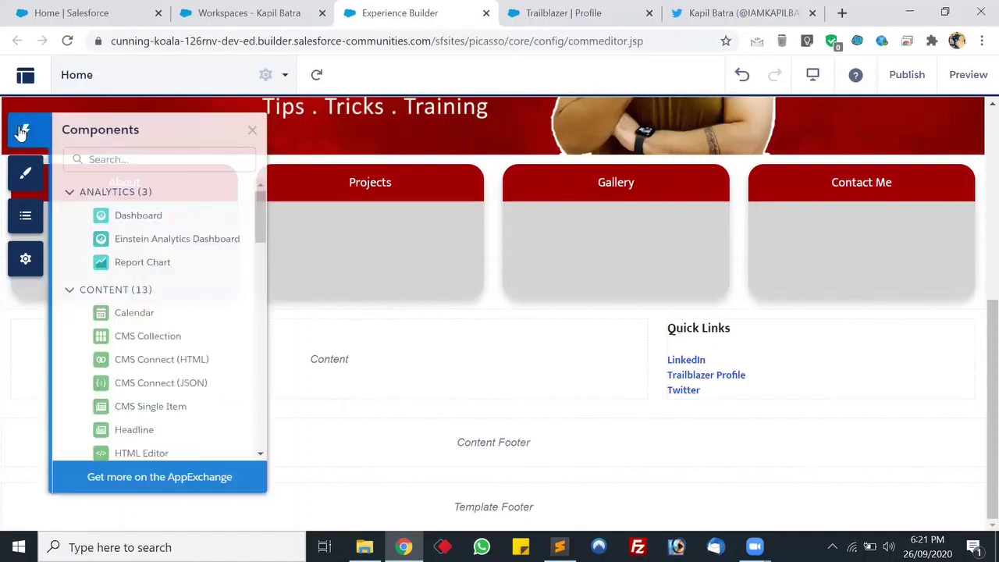
pyautogui.click(124, 153)
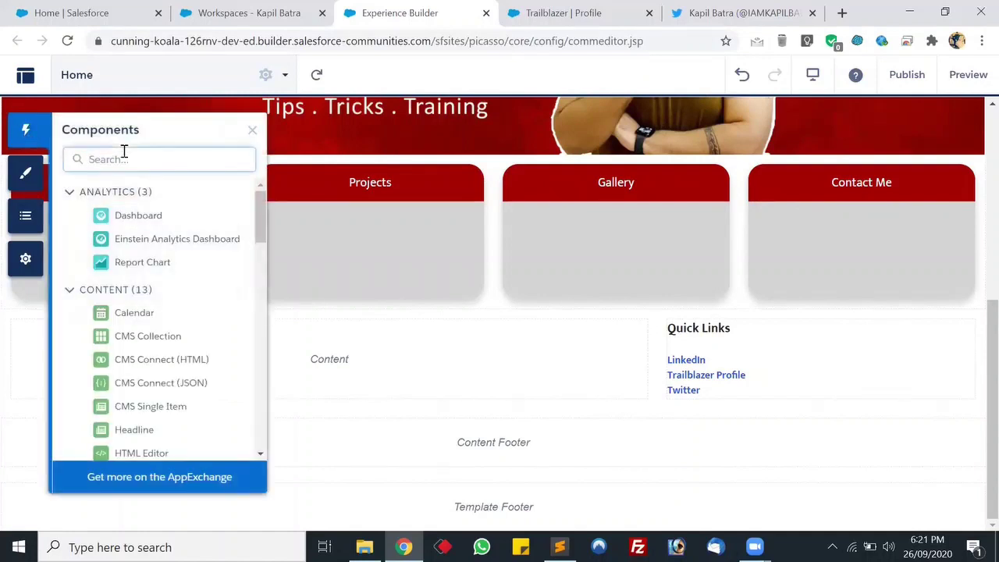
pyautogui.write('rich')
pyautogui.moveTo(134, 242); pyautogui.dragTo(333, 363)
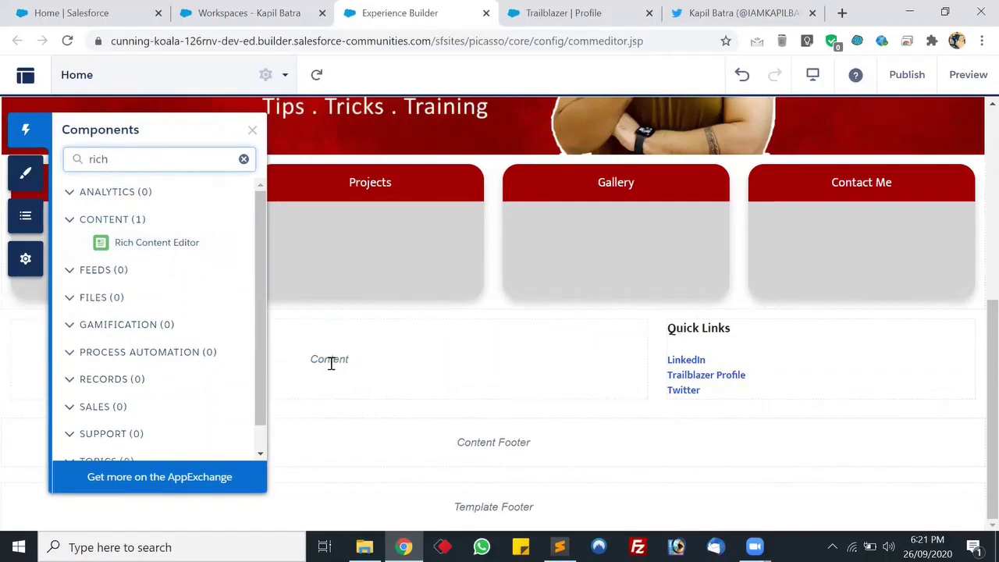
# - Copy the bio paragraph from the Trailblazer profile page and return to Experience Builder
pyautogui.click(613, 8)
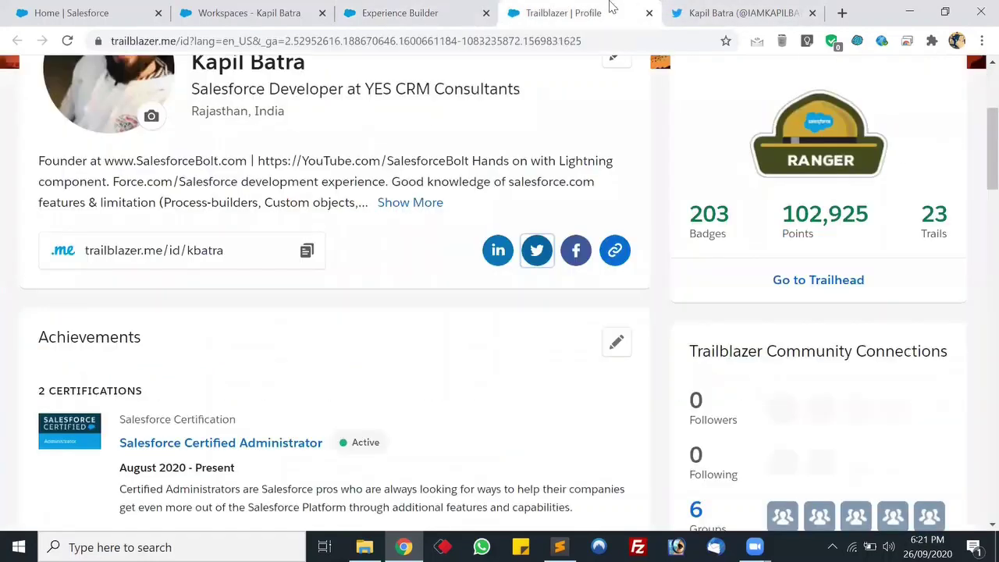
pyautogui.moveTo(368, 205); pyautogui.dragTo(39, 165)
pyautogui.hotkey('ctrl', 'c')
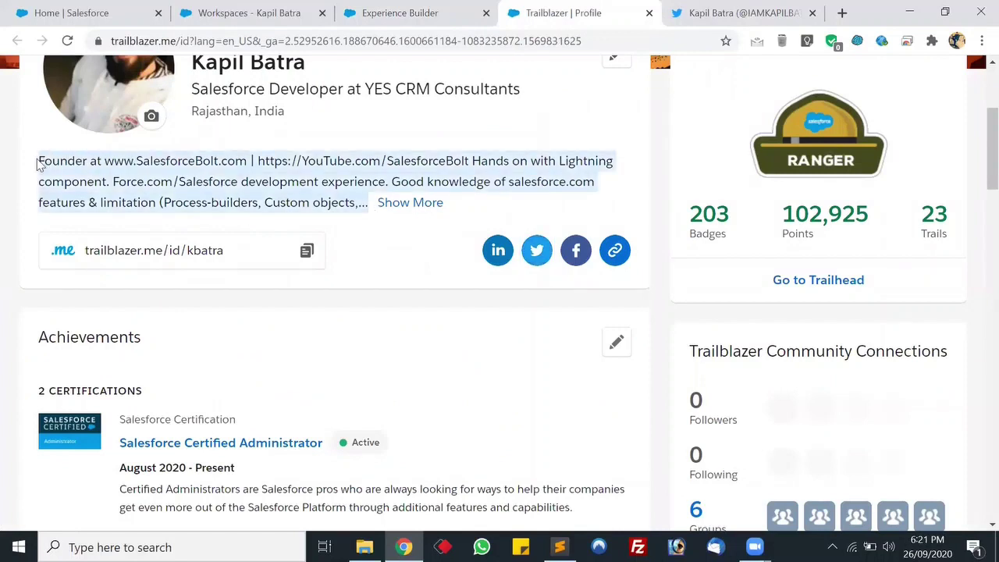
pyautogui.click(442, 7)
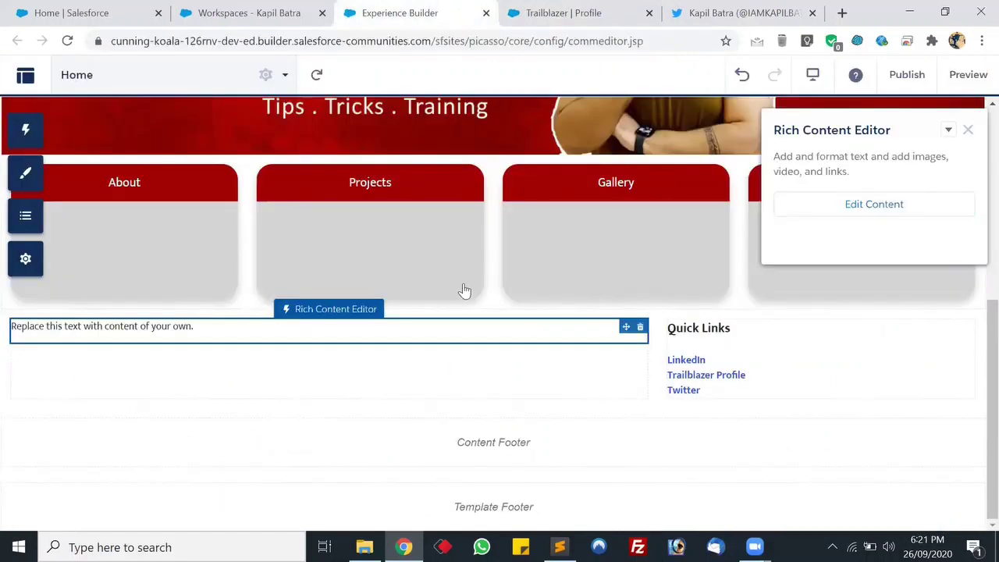
# - Replace the placeholder text in the new Rich Content Editor with the copied bio paragraph
pyautogui.click(329, 330)
pyautogui.click(329, 331)
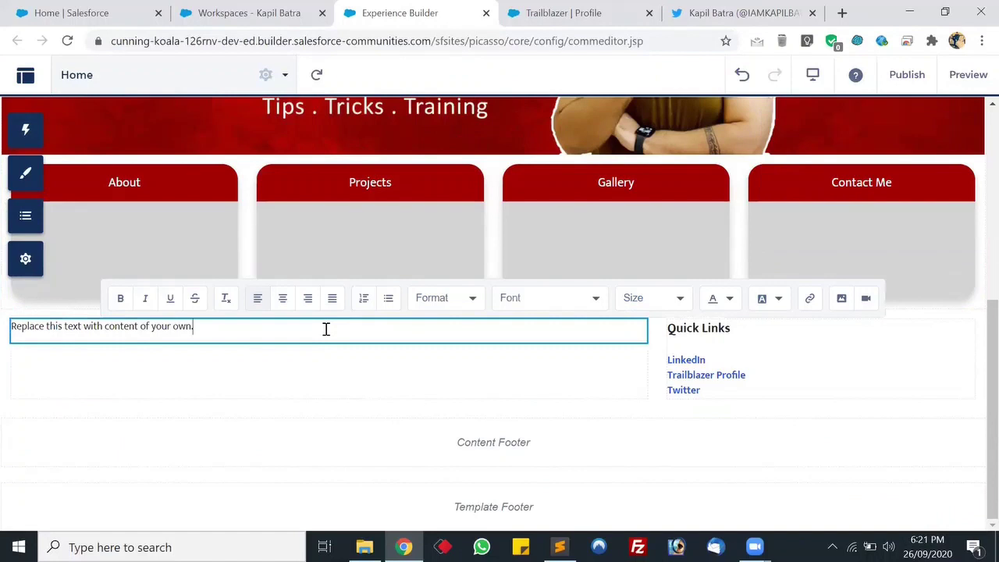
pyautogui.hotkey('ctrl', 'a')
pyautogui.hotkey('ctrl', 'v')
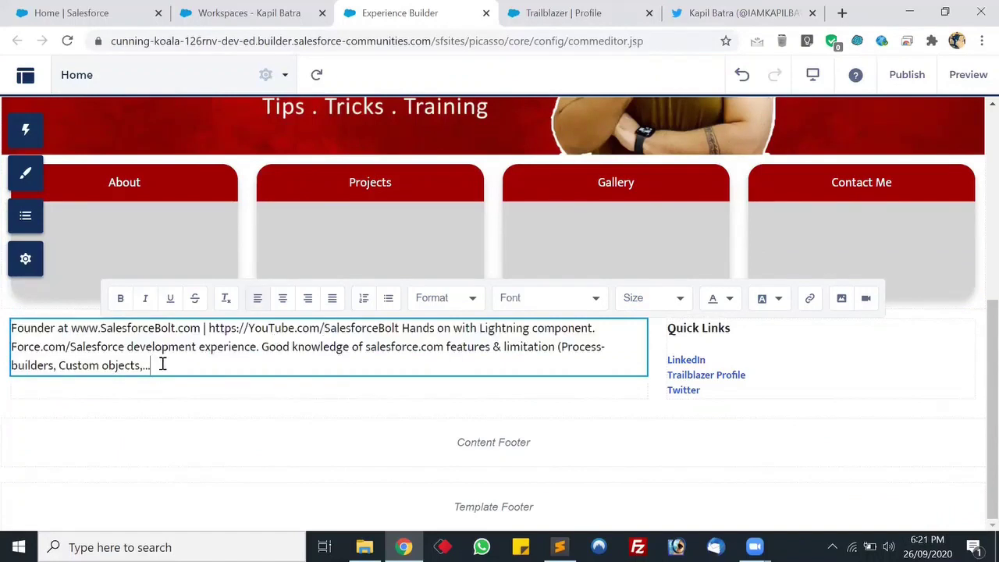
# - Set the font size of the whole bio paragraph to 18px and finish editing the text
pyautogui.hotkey('ctrl', 'a')
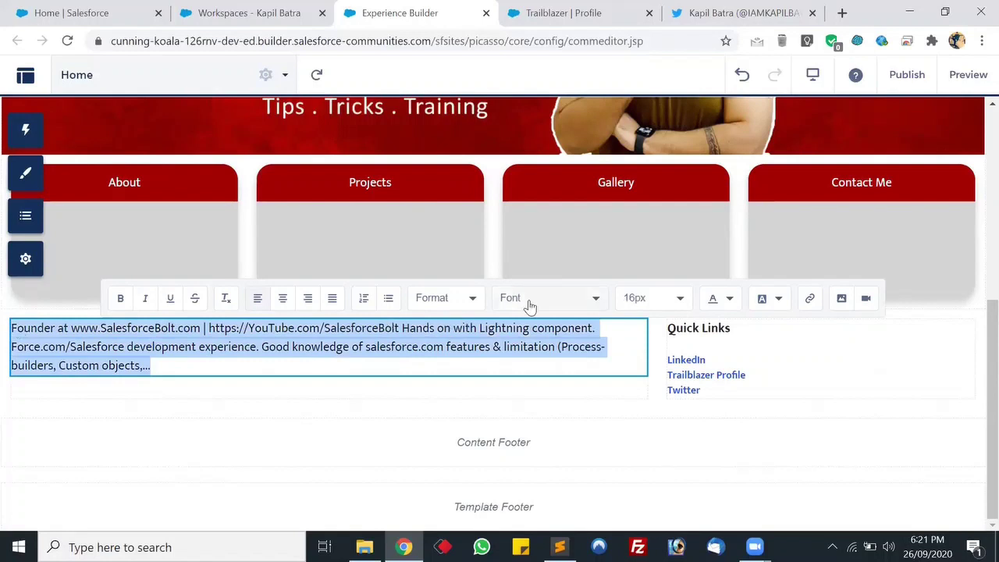
pyautogui.click(676, 300)
pyautogui.scroll(-2, 670, 407)
pyautogui.scroll(-2, 669, 408)
pyautogui.scroll(2, 669, 406)
pyautogui.click(660, 400)
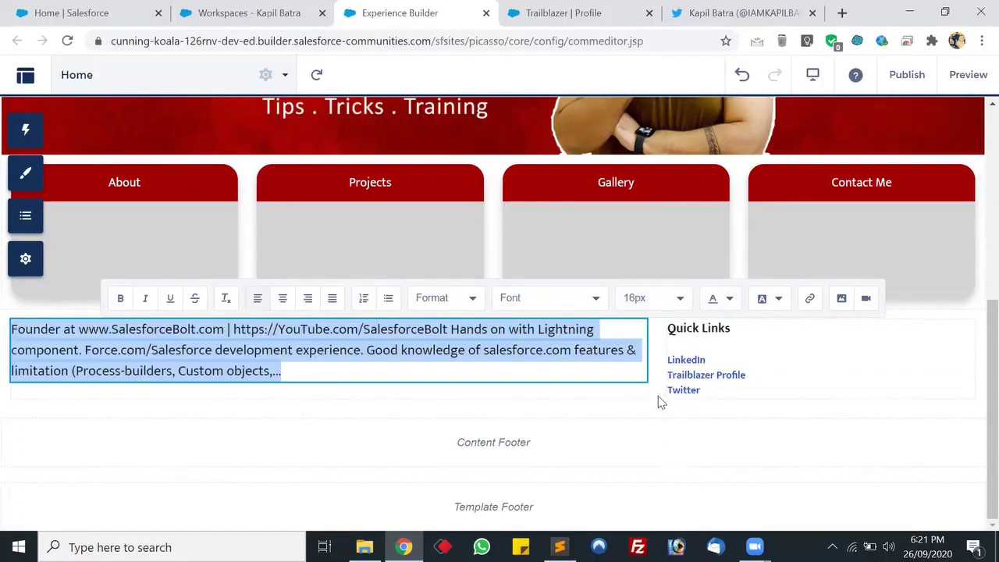
pyautogui.click(319, 375)
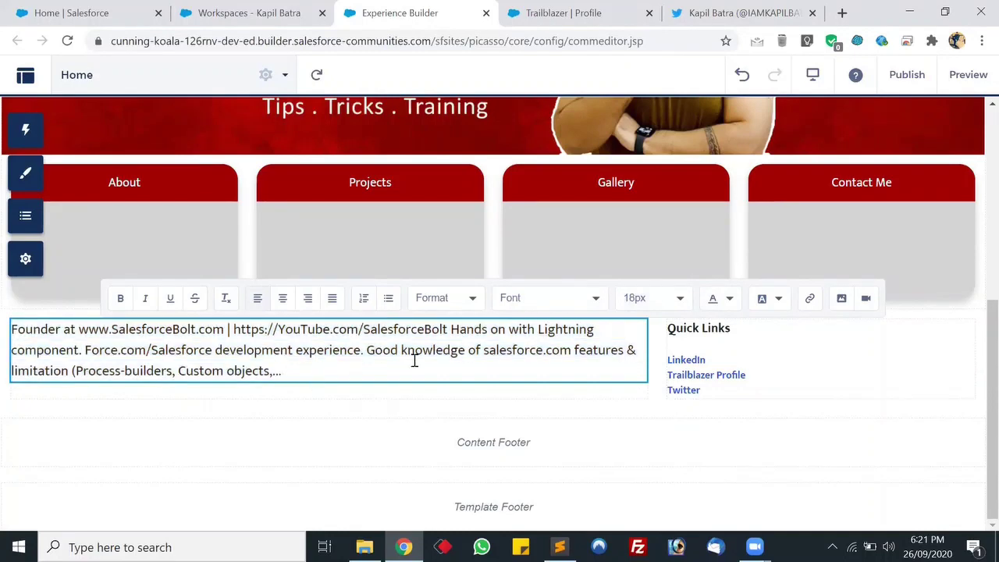
pyautogui.click(493, 420)
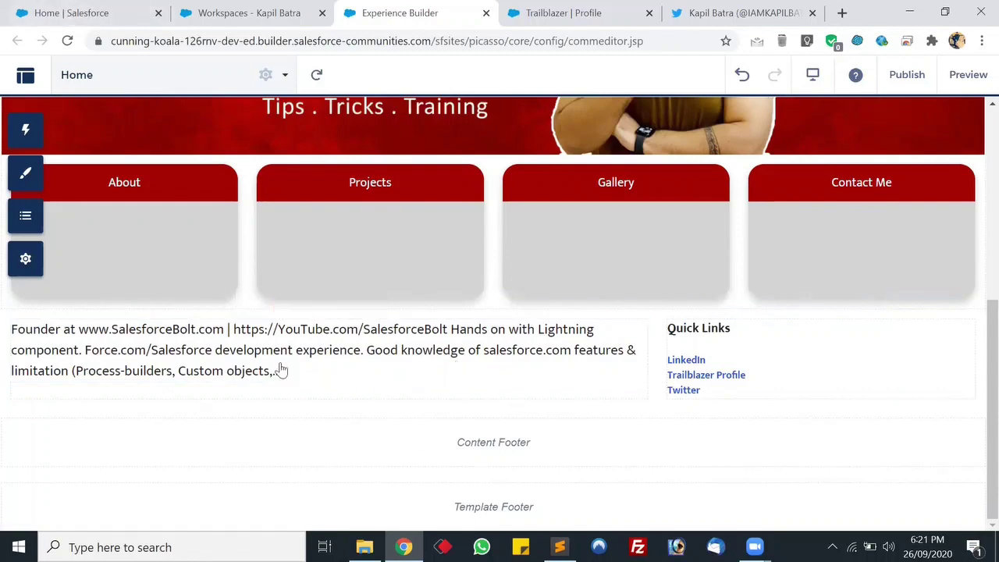
# - Review the Home page from the navigation menu and banner down to the tiles, bio paragraph and Quick Links
pyautogui.scroll(5, 632, 394)
pyautogui.scroll(-3, 630, 387)
pyautogui.scroll(3, 638, 393)
pyautogui.scroll(-1, 262, 318)
pyautogui.scroll(1, 261, 319)
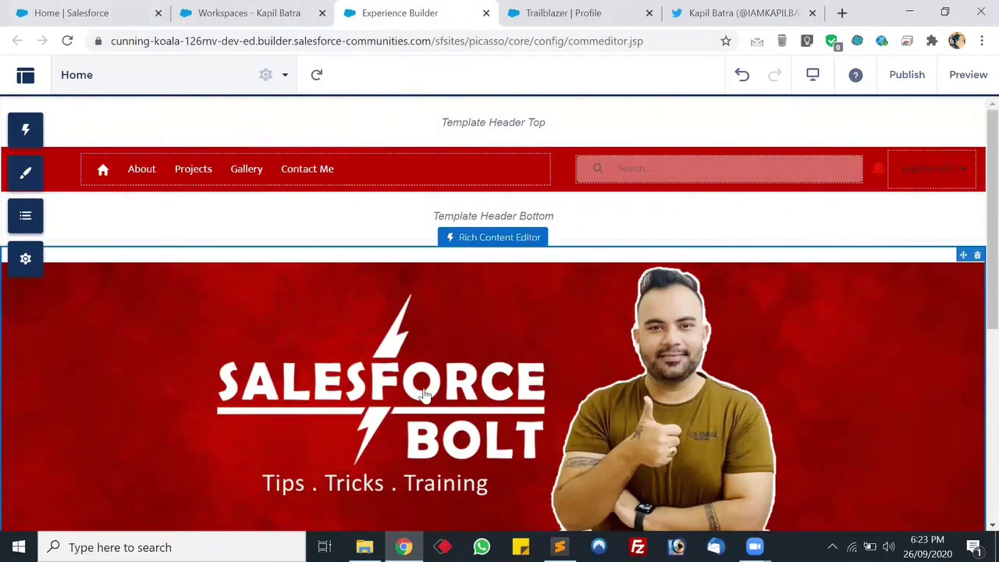
pyautogui.scroll(-5, 426, 390)
pyautogui.scroll(5, 426, 390)
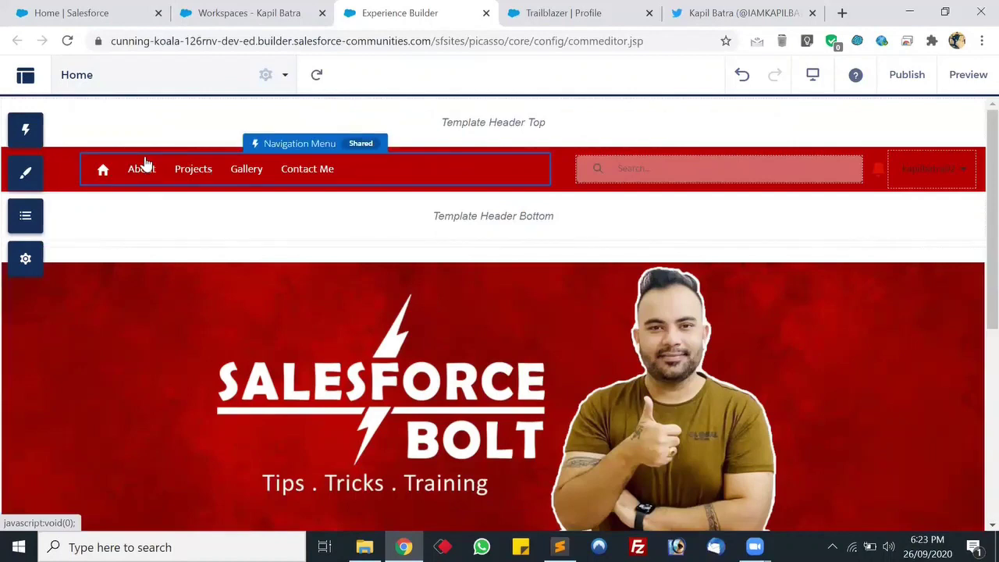
# - Start a new standard page for the site based on the Flexible Layout
pyautogui.click(221, 79)
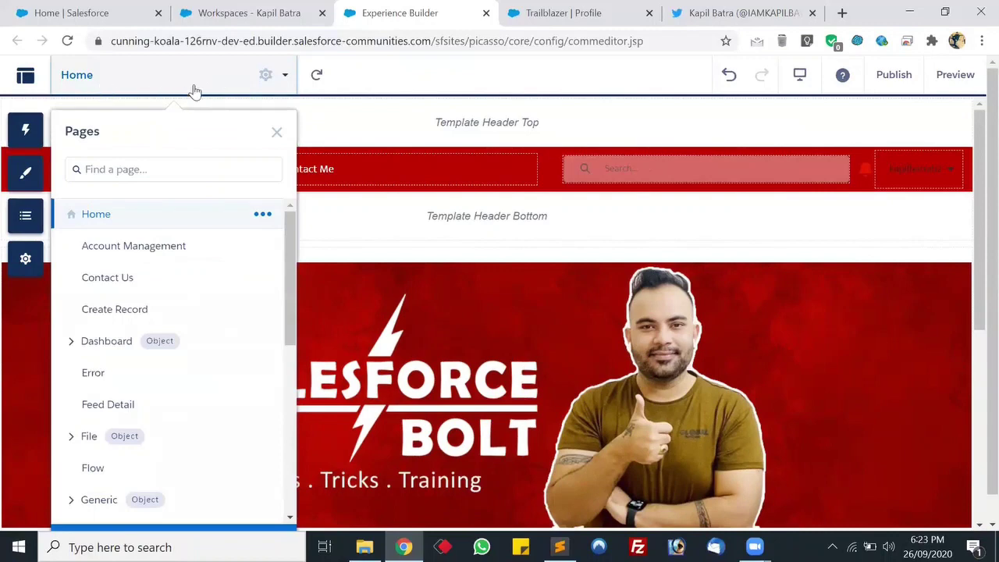
pyautogui.scroll(-1, 214, 398)
pyautogui.scroll(1, 216, 390)
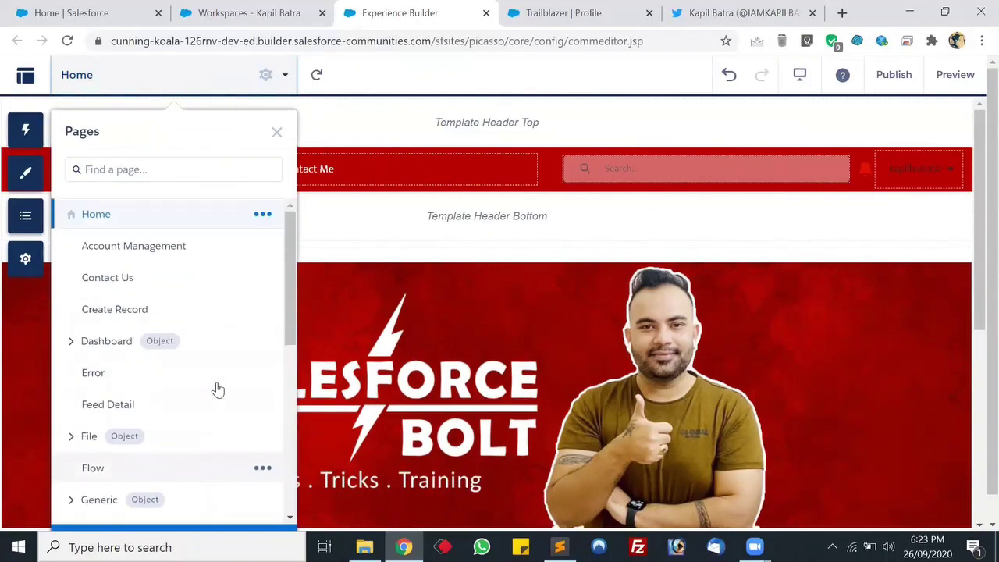
pyautogui.hotkey('ctrl', '-')
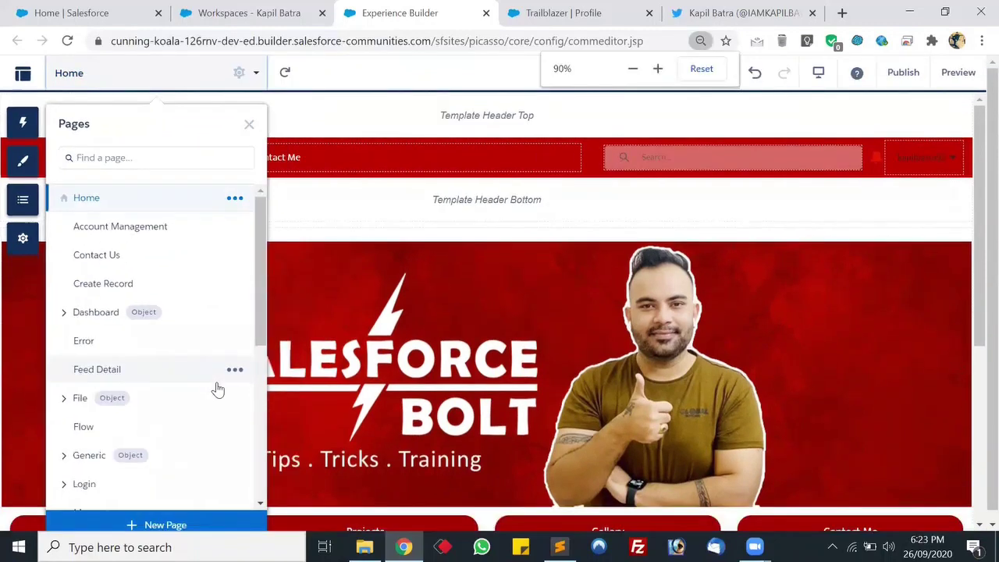
pyautogui.hotkey('ctrl', '-')
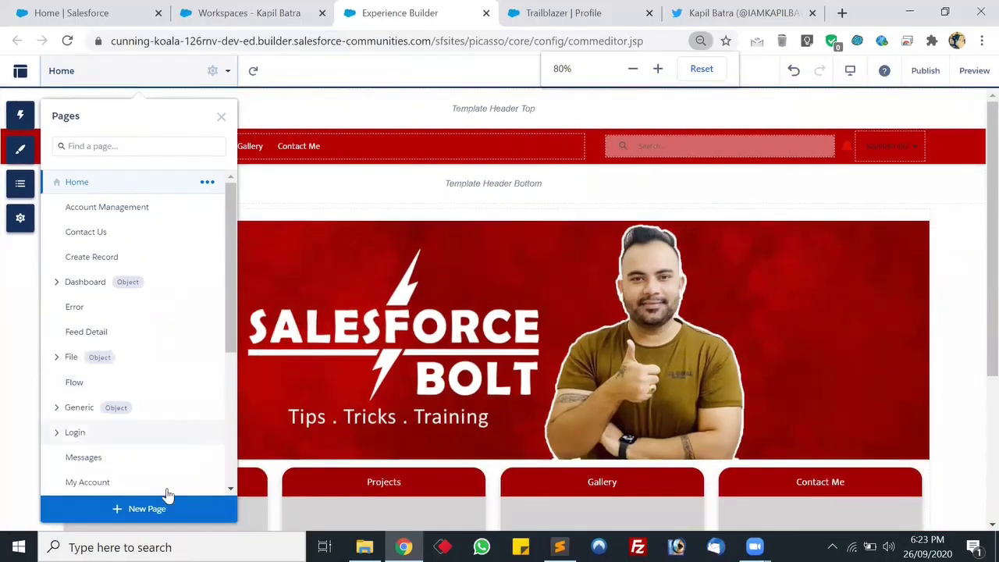
pyautogui.click(132, 510)
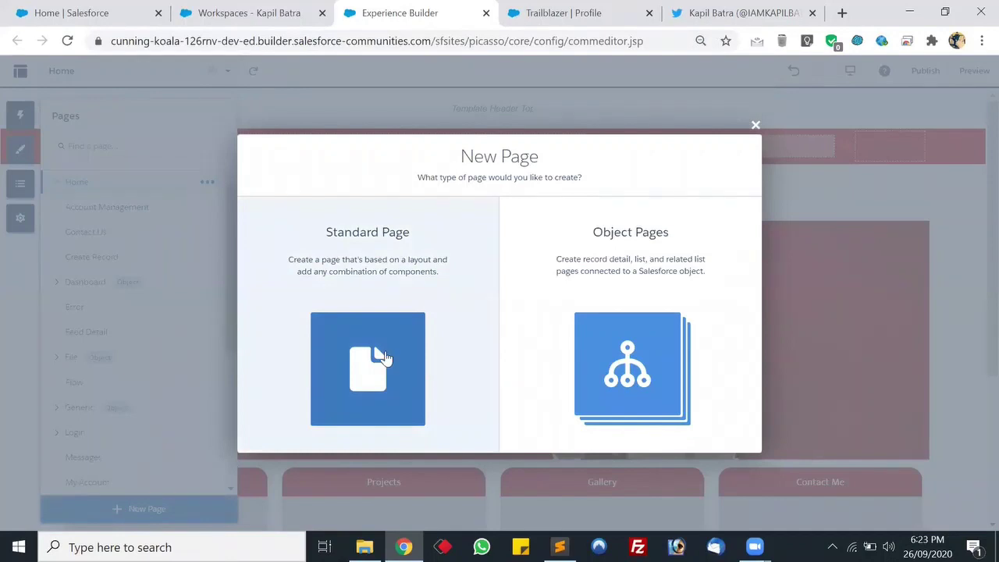
pyautogui.click(386, 357)
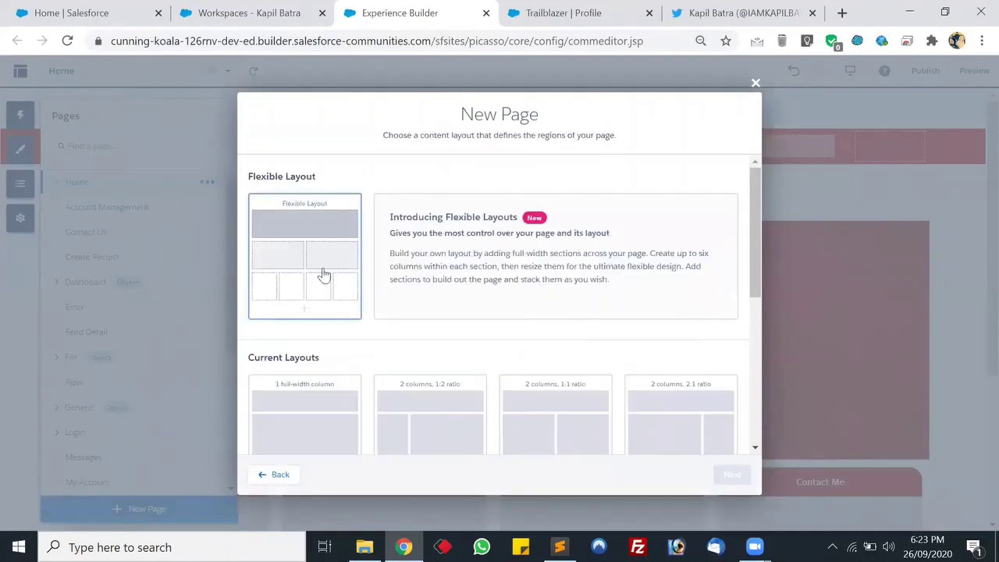
pyautogui.click(313, 236)
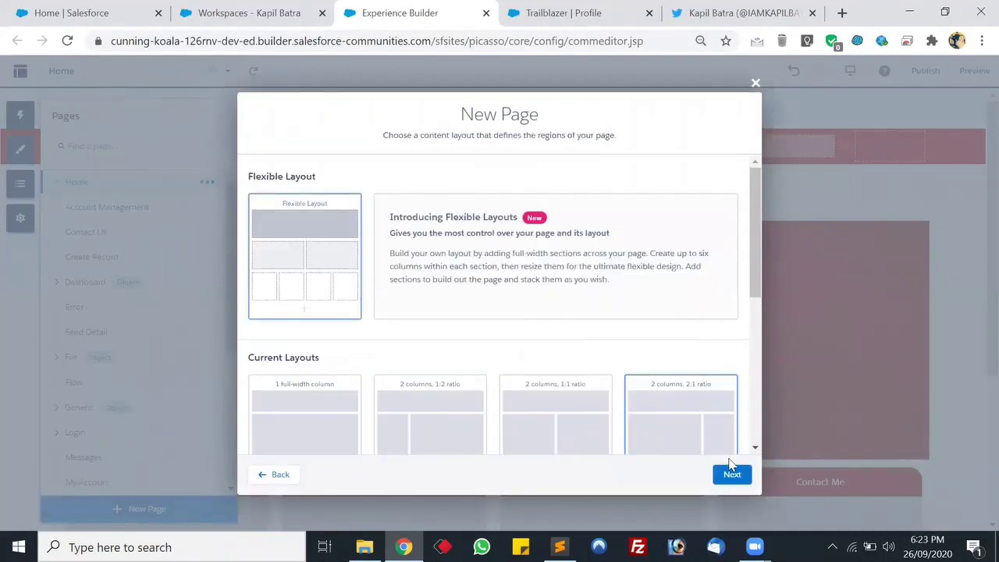
pyautogui.click(740, 477)
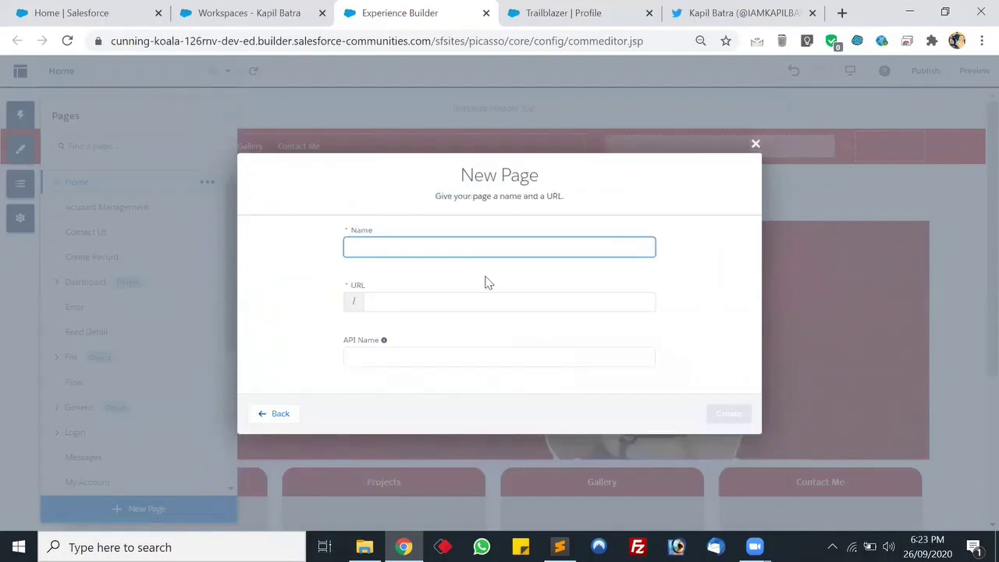
# - Name the new page About with the URL about, leave the API name empty, and create it
pyautogui.write('About')
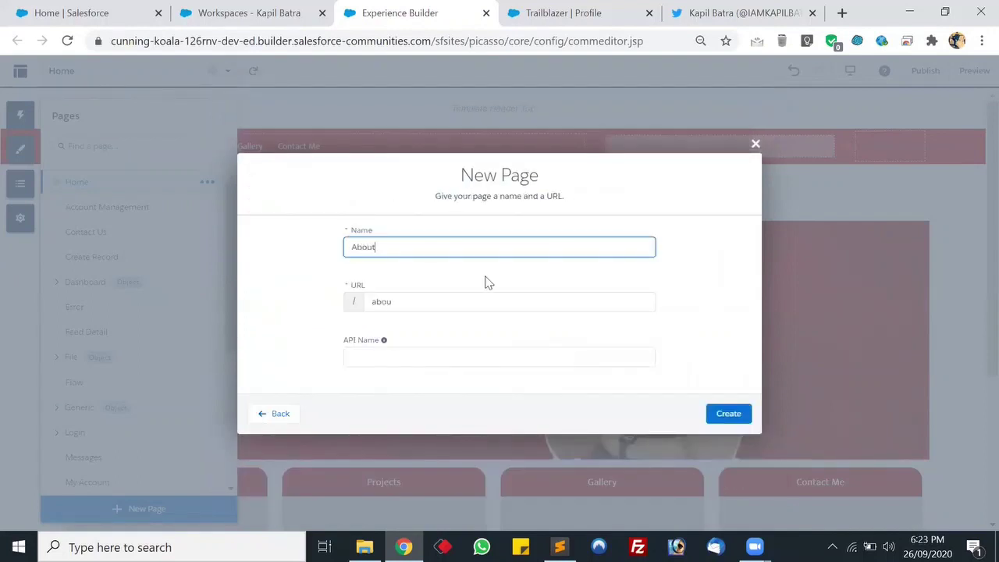
pyautogui.press('Tab')
pyautogui.press('Tab')
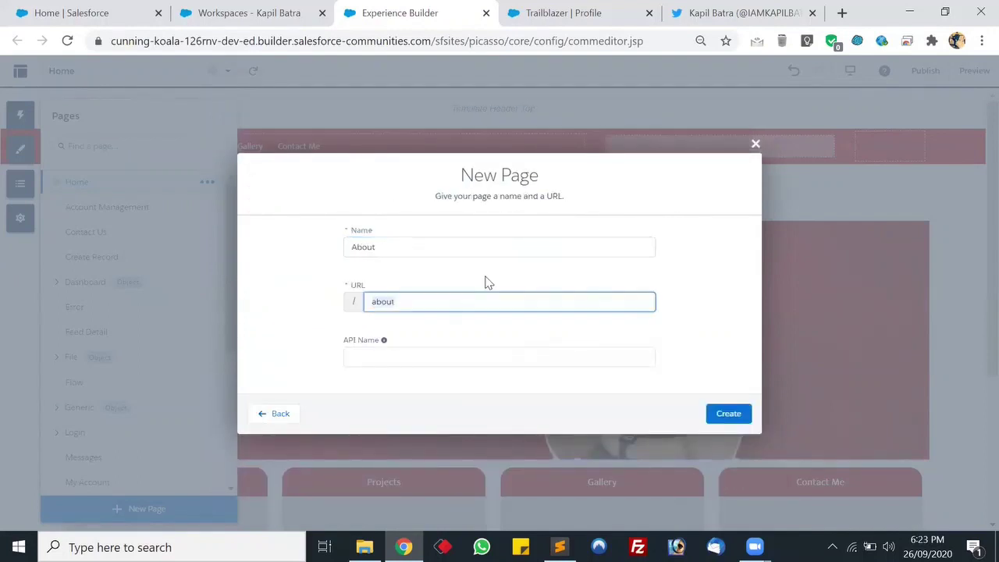
pyautogui.press('Tab')
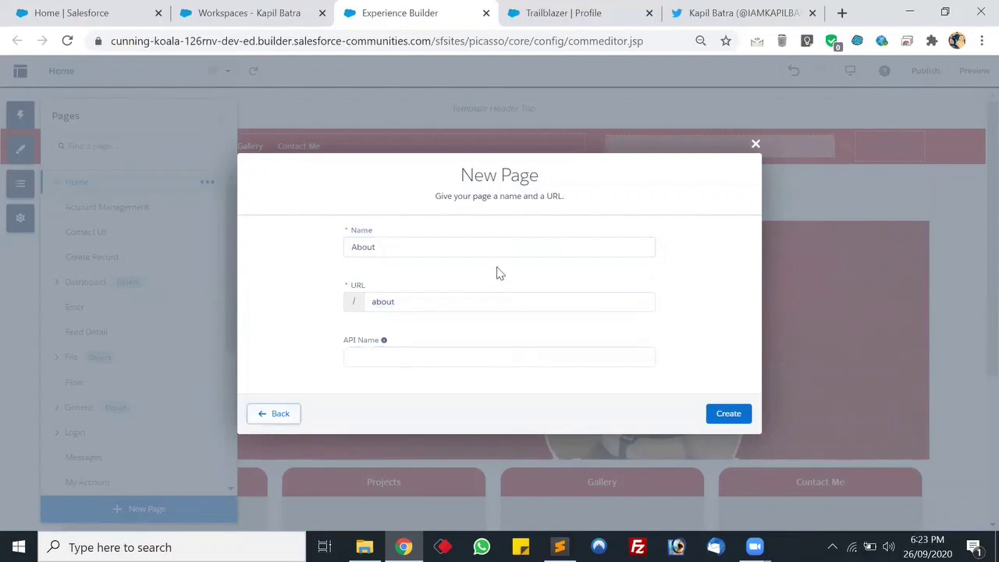
pyautogui.click(733, 417)
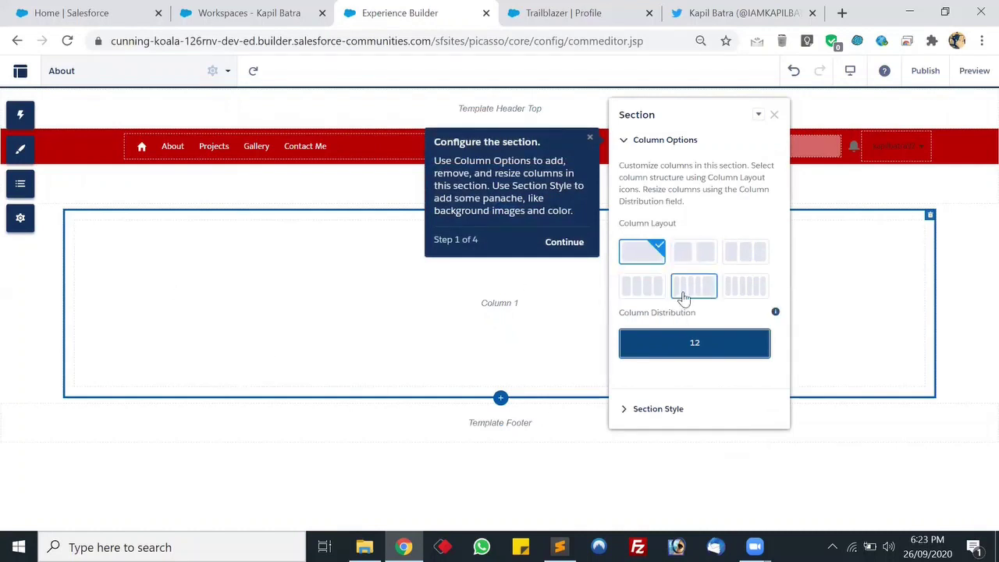
# - Split the About page's section into two equal columns and add a Rich Content Editor to Column 1
pyautogui.click(689, 258)
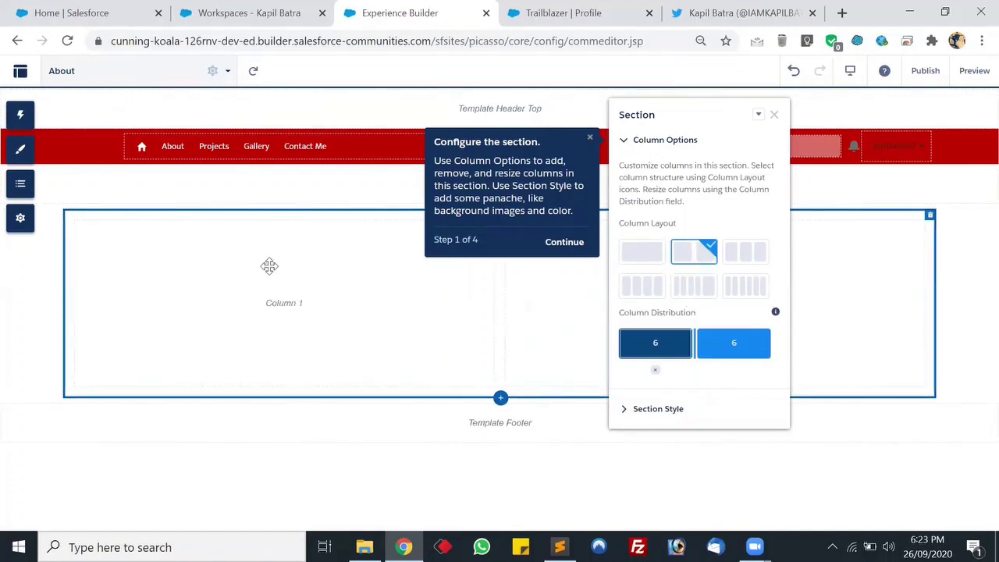
pyautogui.click(33, 114)
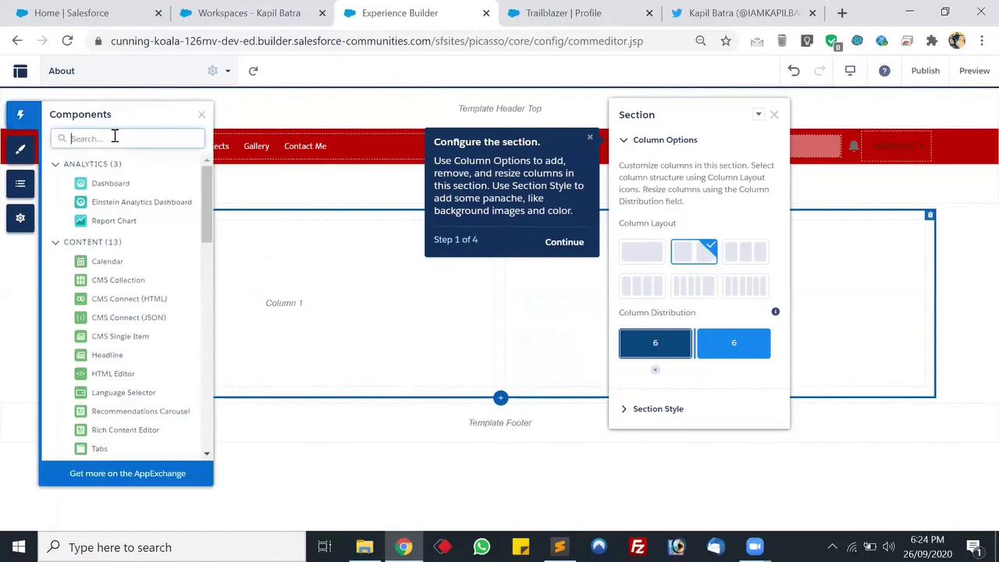
pyautogui.write('ric')
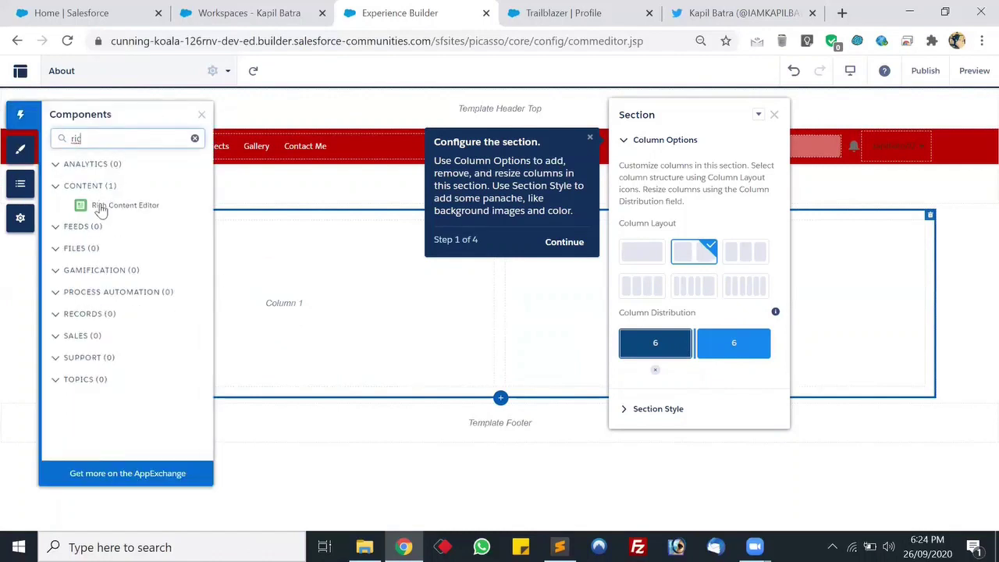
pyautogui.moveTo(98, 206); pyautogui.dragTo(281, 286)
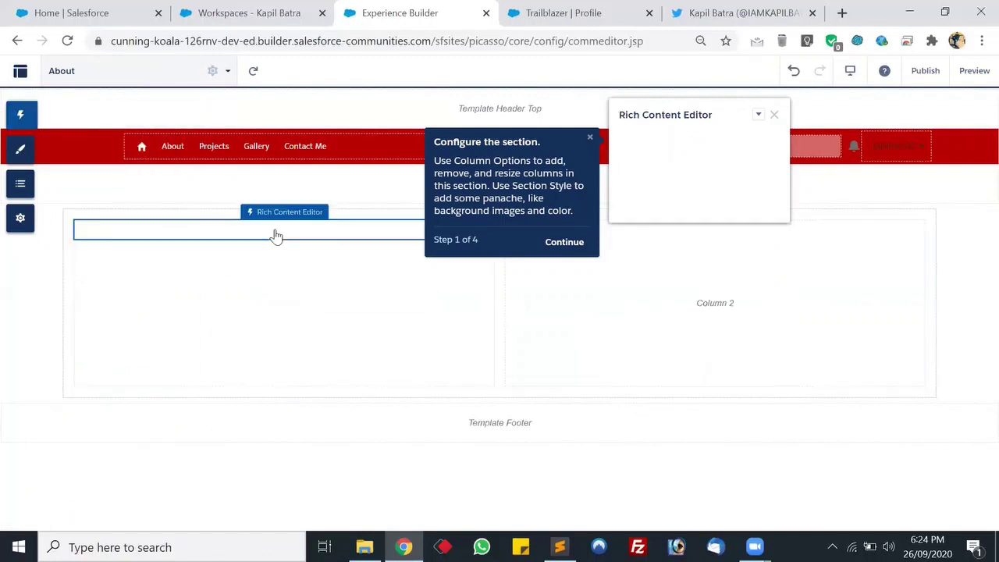
# - Replace the placeholder text in Column 1's Rich Content Editor with the uploaded image 0.jpg from the Community folder
pyautogui.click(266, 220)
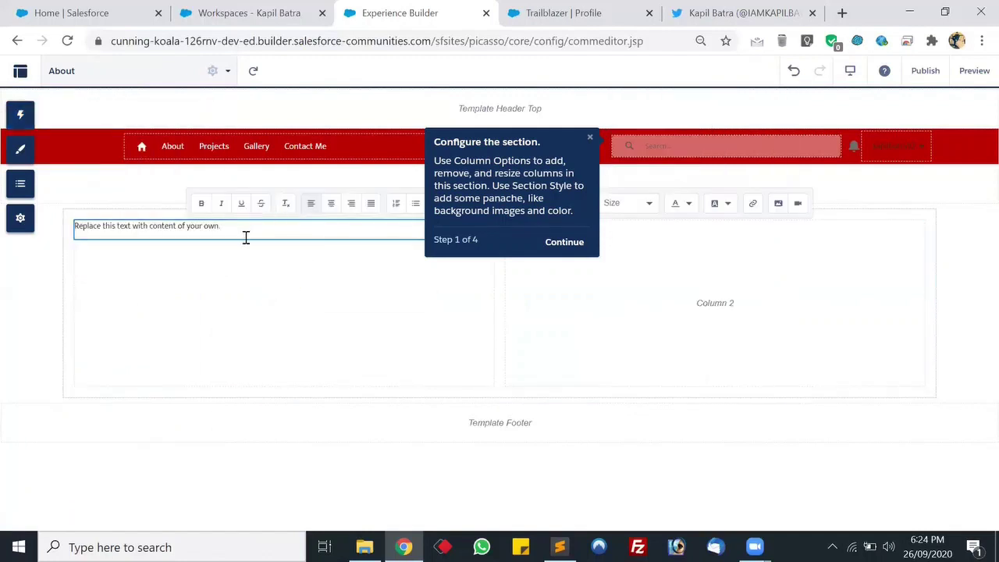
pyautogui.hotkey('ctrl', 'a')
pyautogui.press('BackSpace')
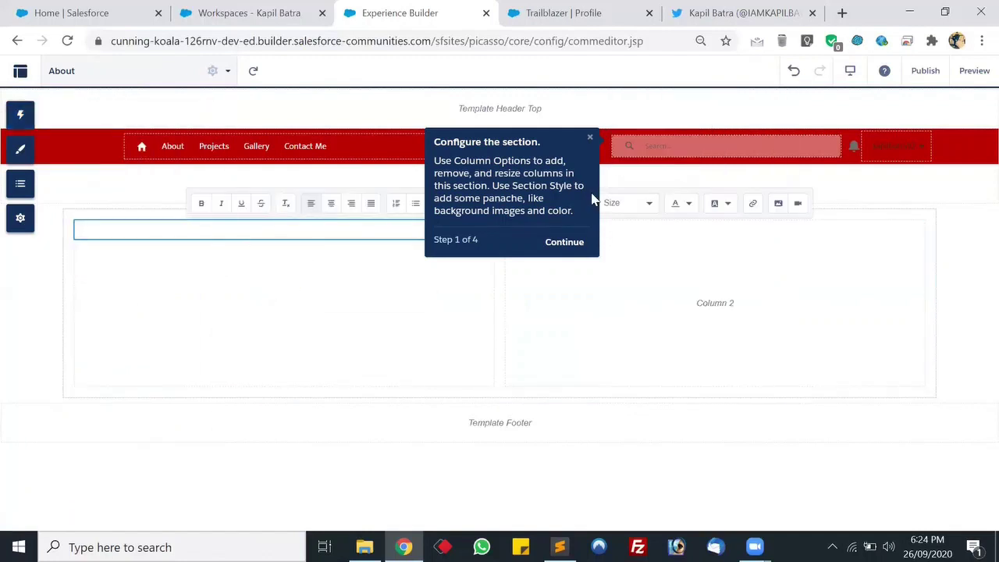
pyautogui.click(591, 141)
pyautogui.click(295, 226)
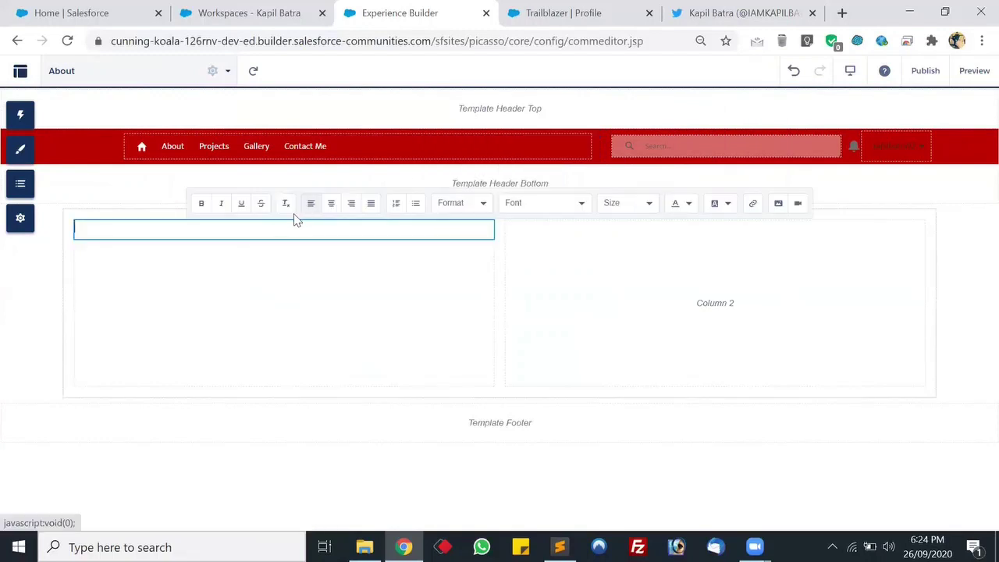
pyautogui.click(776, 204)
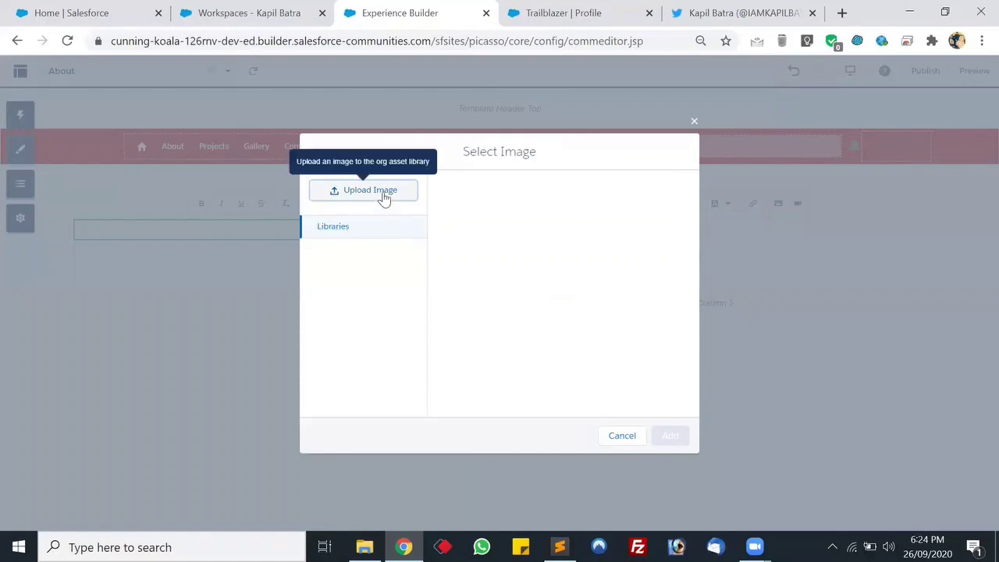
pyautogui.click(383, 192)
pyautogui.doubleClick(182, 125)
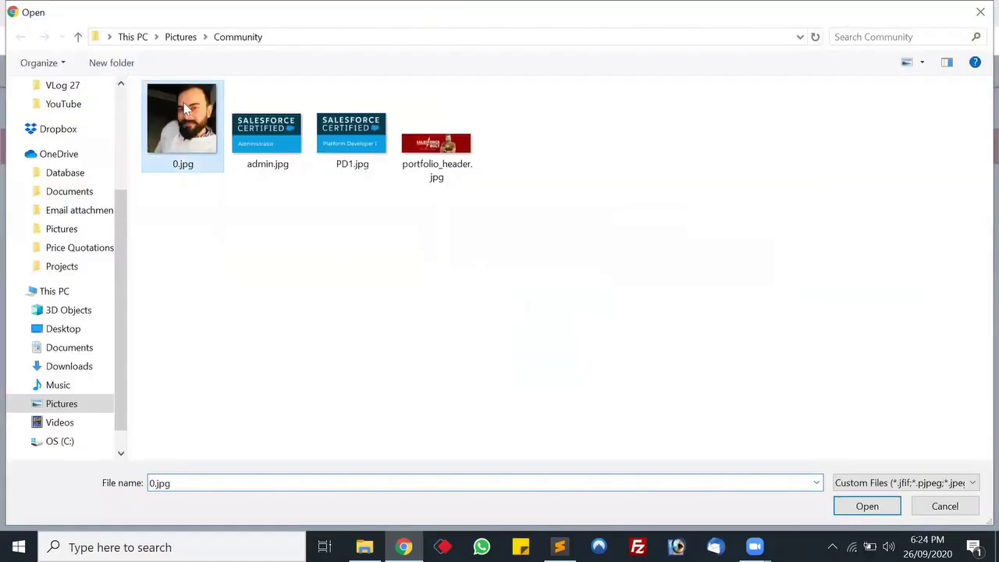
# - Expand the bio on the Trailblazer profile page, copy its full text and return to Experience Builder
pyautogui.click(614, 10)
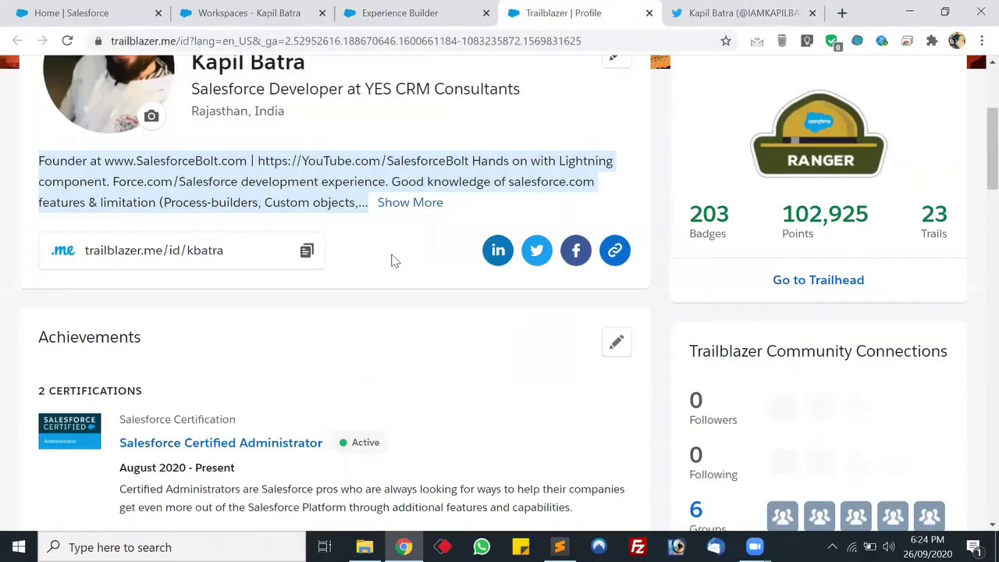
pyautogui.click(422, 204)
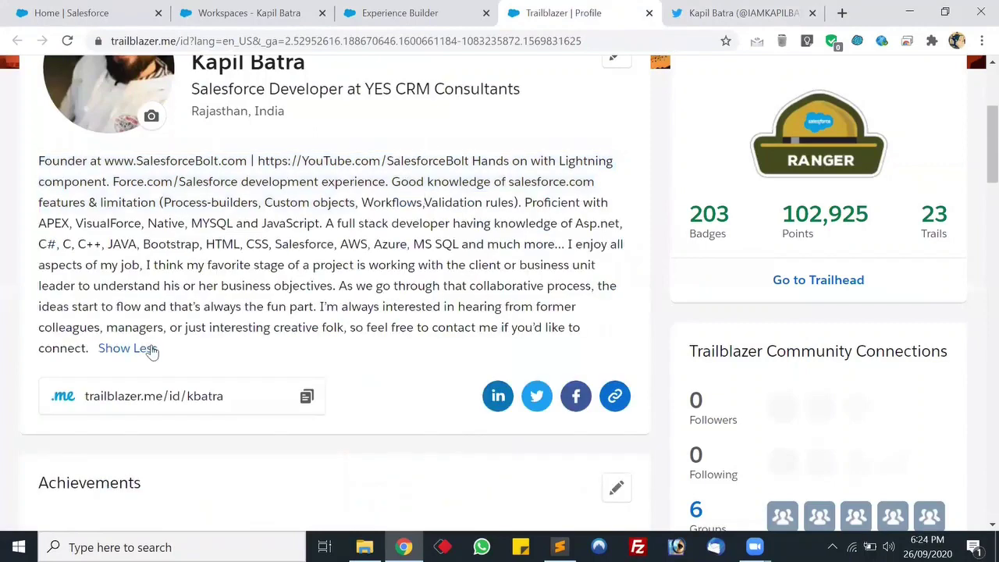
pyautogui.moveTo(75, 266); pyautogui.dragTo(94, 355)
pyautogui.hotkey('ctrl', 'c')
pyautogui.click(477, 7)
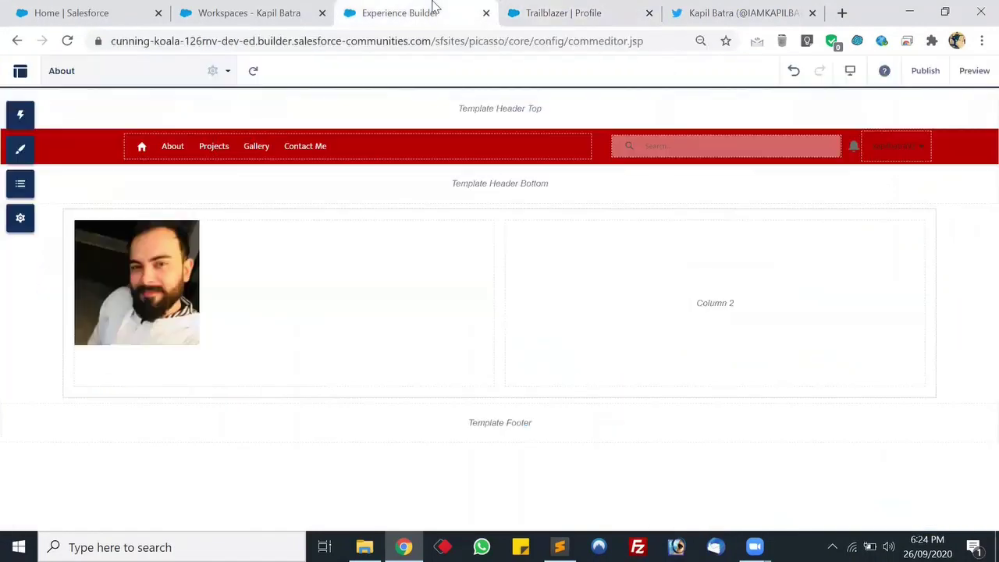
# - Paste the copied bio text below the photo in Column 1's Rich Content Editor
pyautogui.click(245, 353)
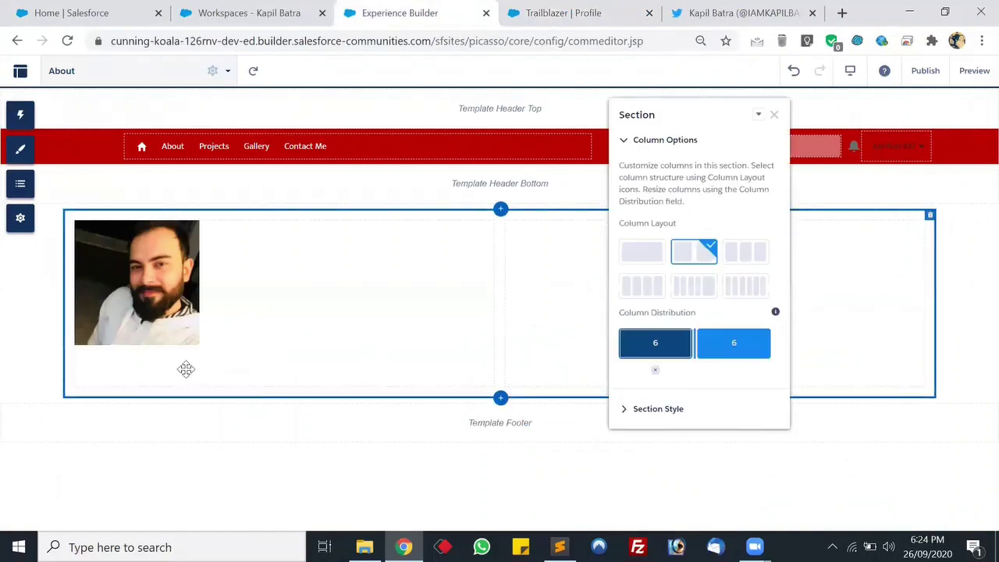
pyautogui.click(244, 326)
pyautogui.click(245, 320)
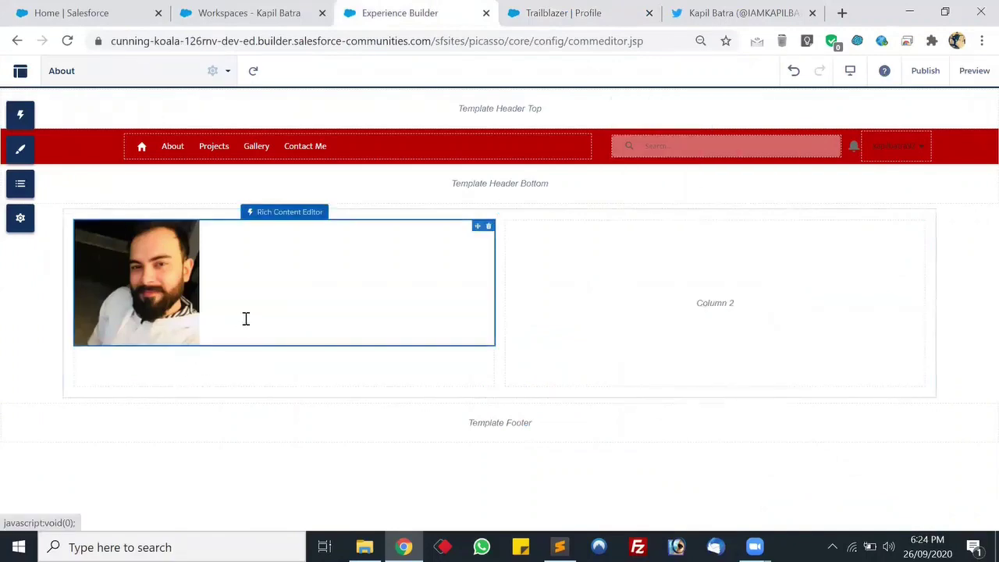
pyautogui.press('Return')
pyautogui.press('Return')
pyautogui.hotkey('ctrl', 'v')
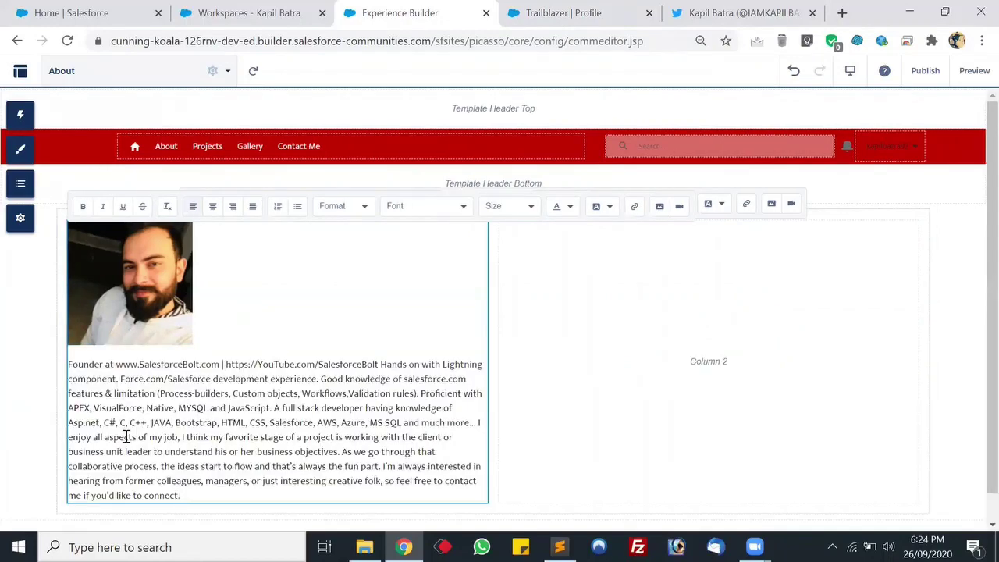
pyautogui.tripleClick(70, 363)
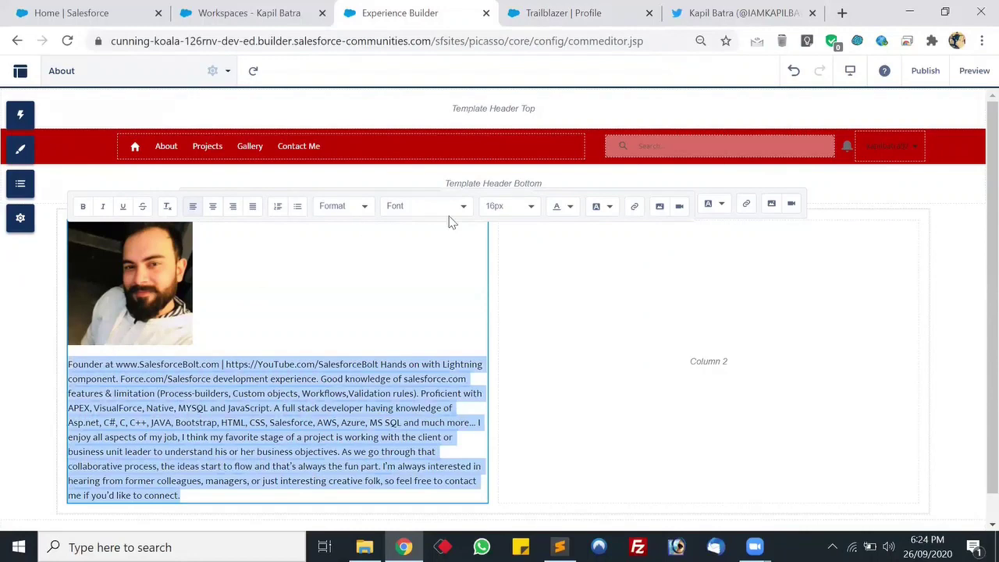
pyautogui.click(507, 207)
pyautogui.scroll(-2, 517, 283)
pyautogui.scroll(2, 517, 288)
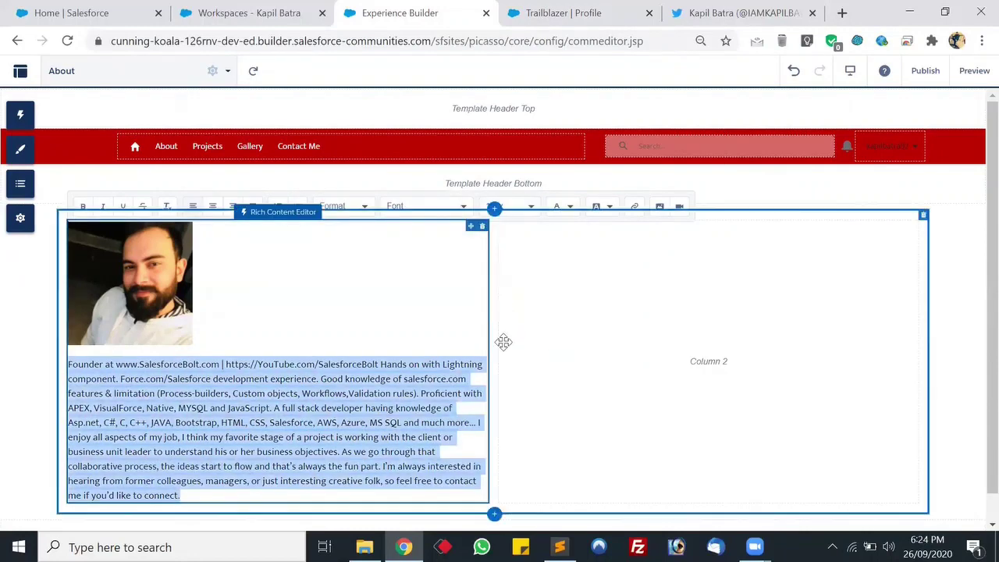
pyautogui.click(146, 374)
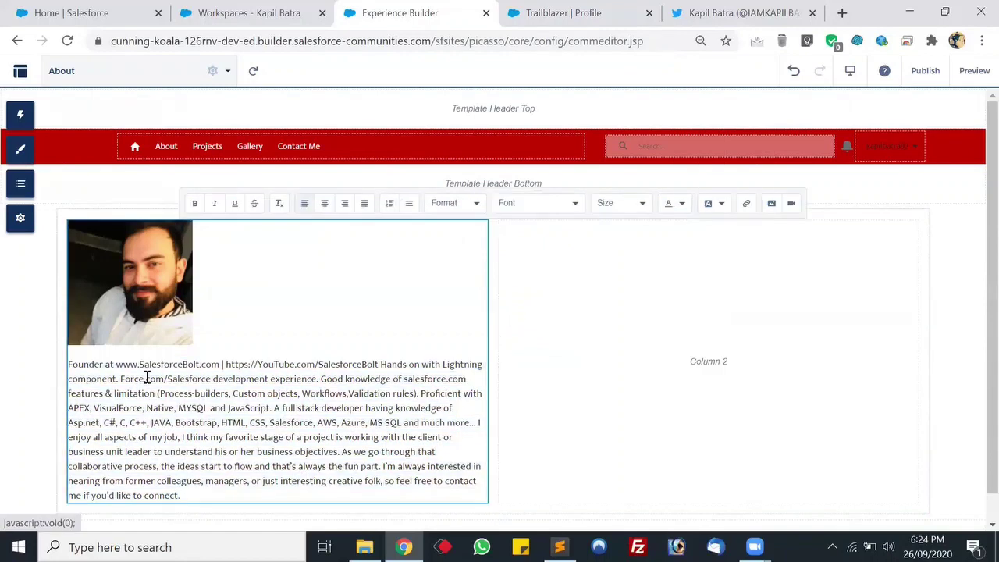
pyautogui.click(644, 360)
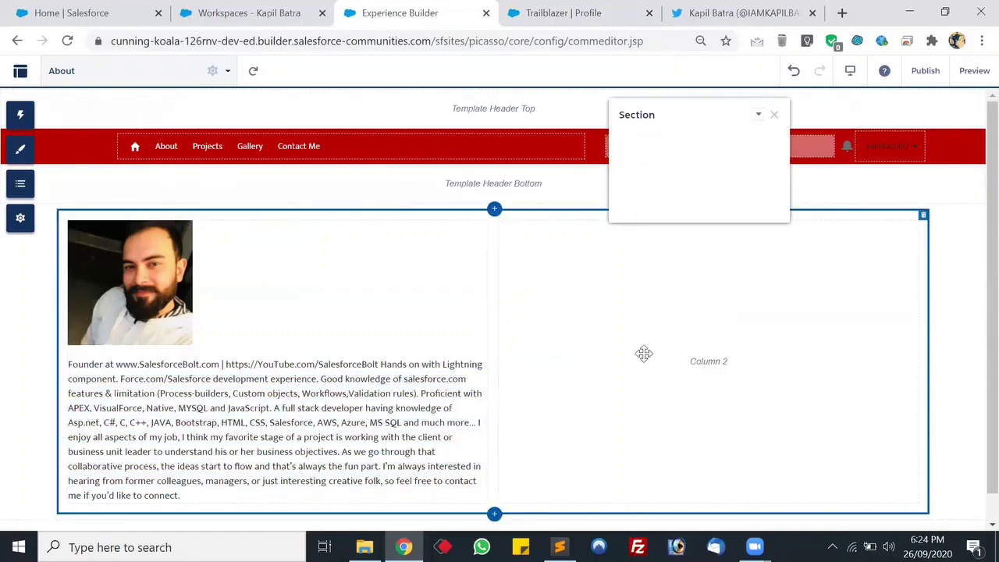
# - Review the two certification entries under Achievements on the Trailblazer profile page and return to Experience Builder
pyautogui.click(601, 17)
pyautogui.scroll(-5, 211, 359)
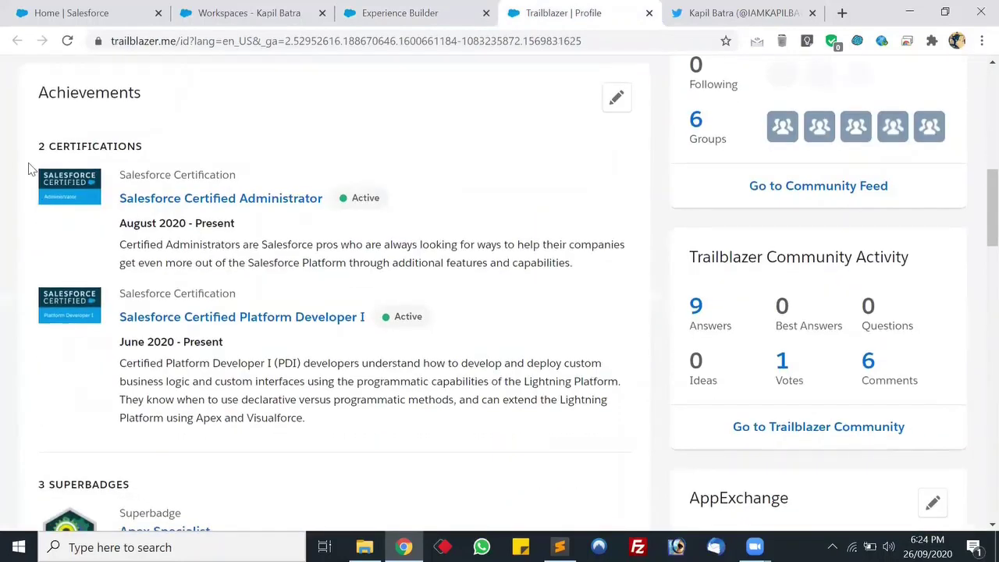
pyautogui.moveTo(76, 170); pyautogui.dragTo(337, 431)
pyautogui.click(387, 7)
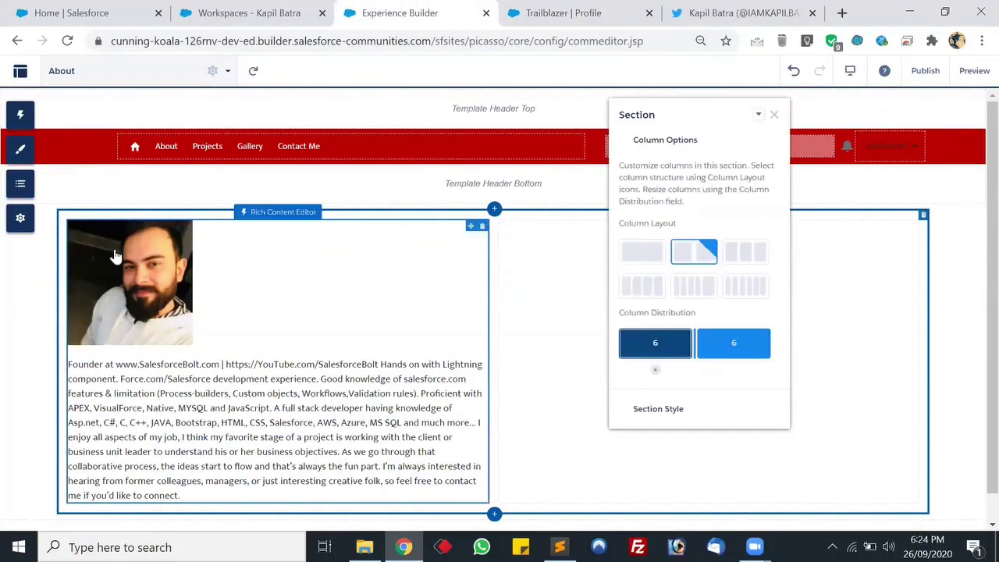
# - Add a Rich Content Editor component to Column 2 of the About page
pyautogui.click(21, 115)
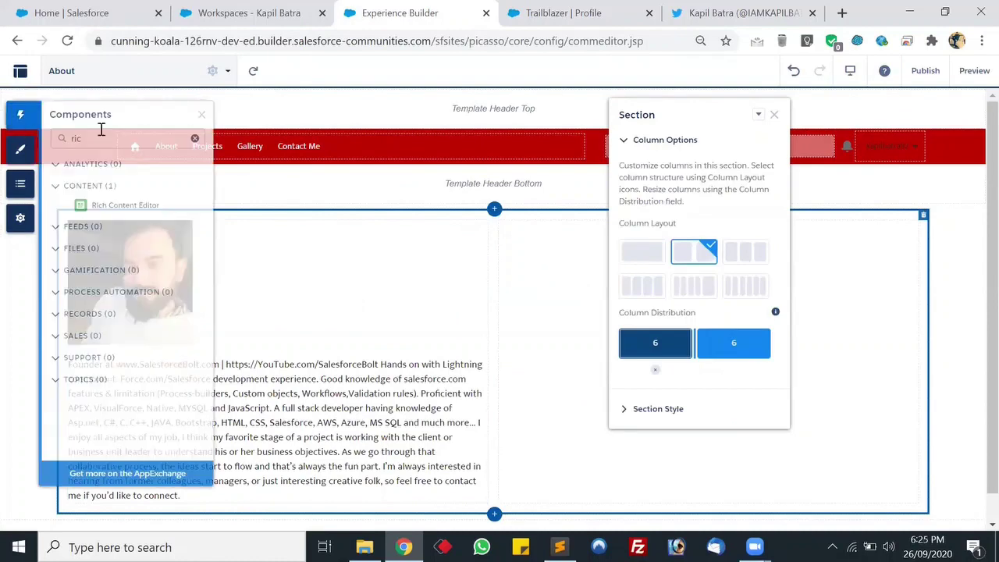
pyautogui.moveTo(111, 206); pyautogui.dragTo(563, 272)
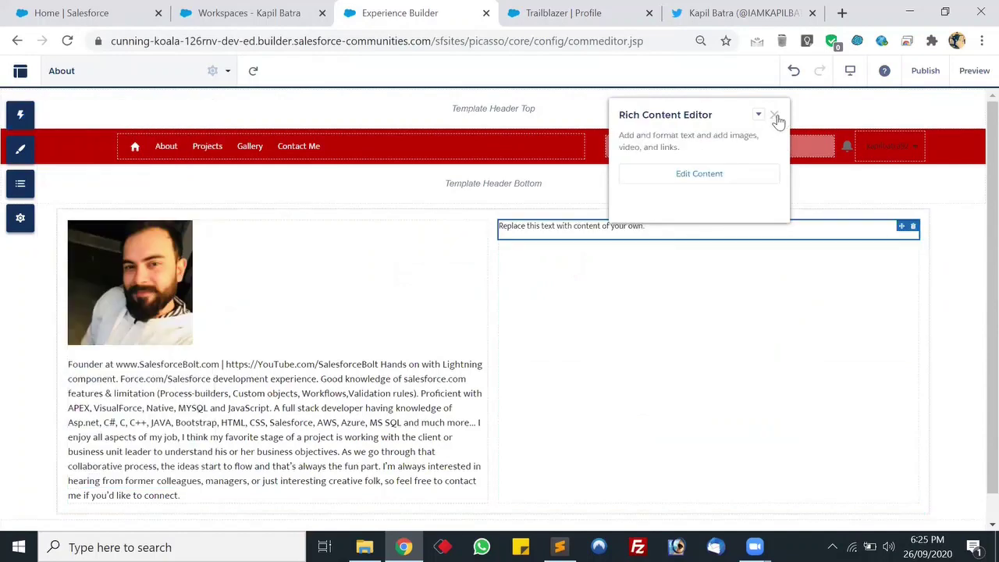
# - Replace the placeholder text in Column 2's Rich Content Editor with the copied certification entries and dismiss the blocked-resource warning
pyautogui.click(776, 116)
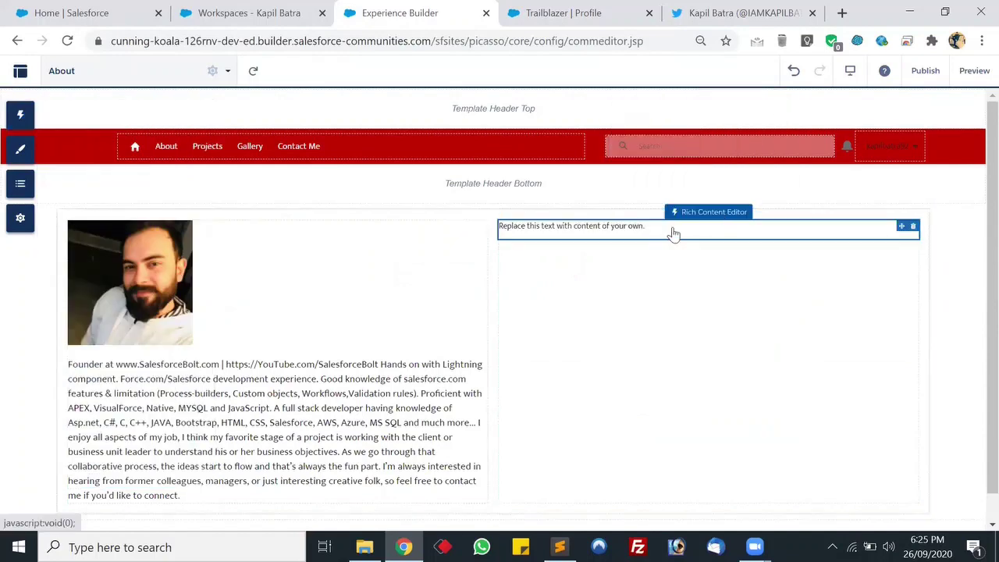
pyautogui.click(649, 228)
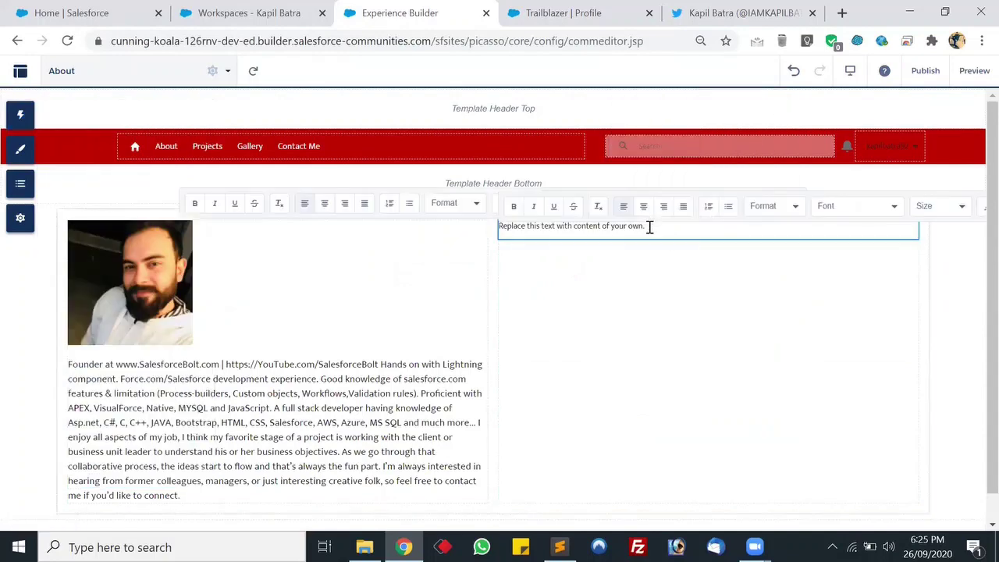
pyautogui.hotkey('ctrl', 'a')
pyautogui.click(658, 296)
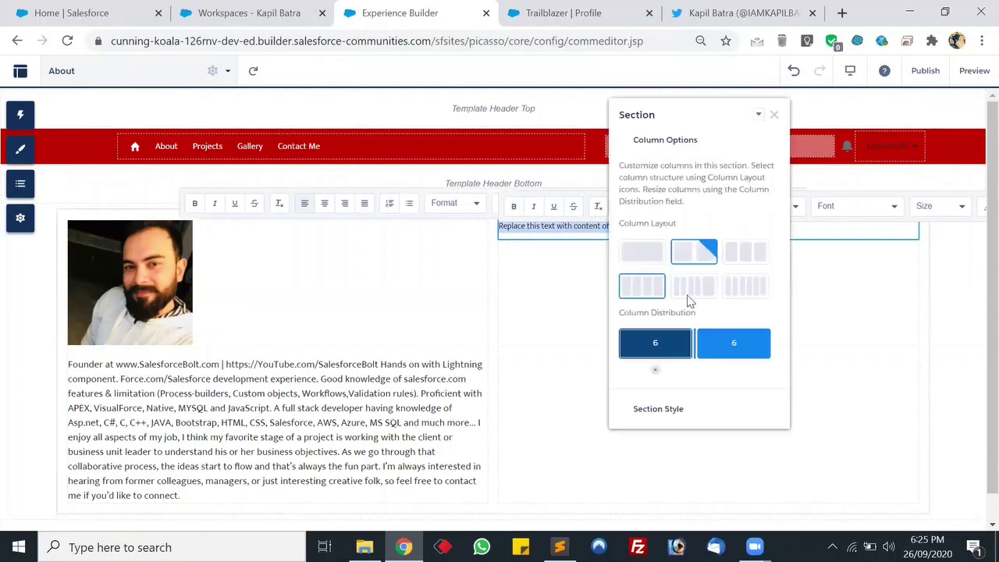
pyautogui.hotkey('ctrl', 'v')
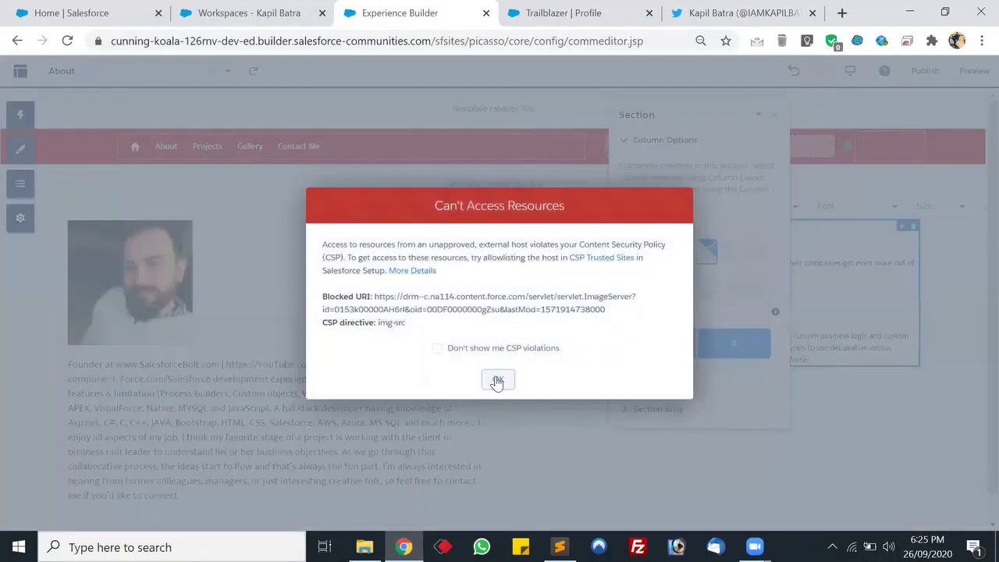
pyautogui.click(496, 379)
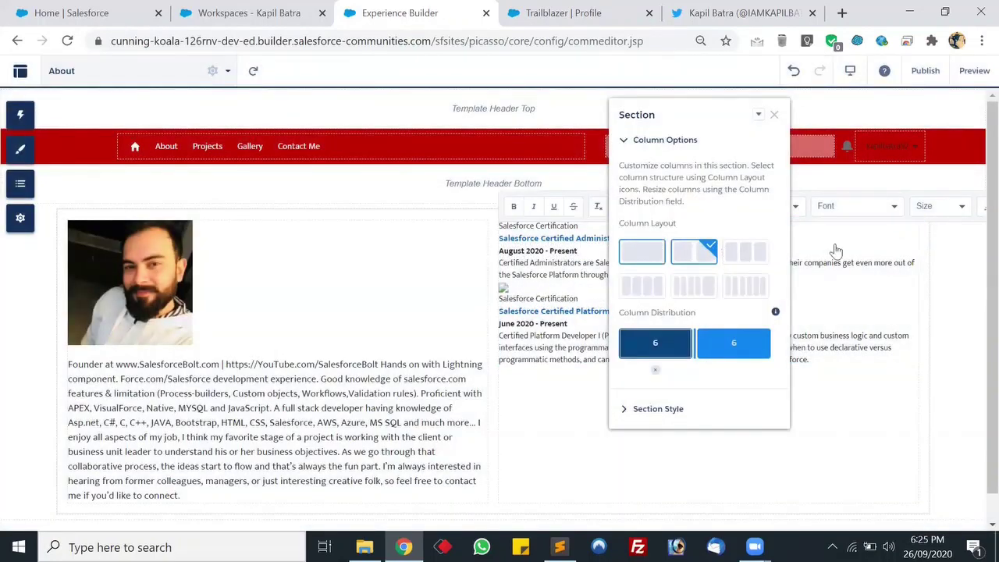
pyautogui.click(780, 115)
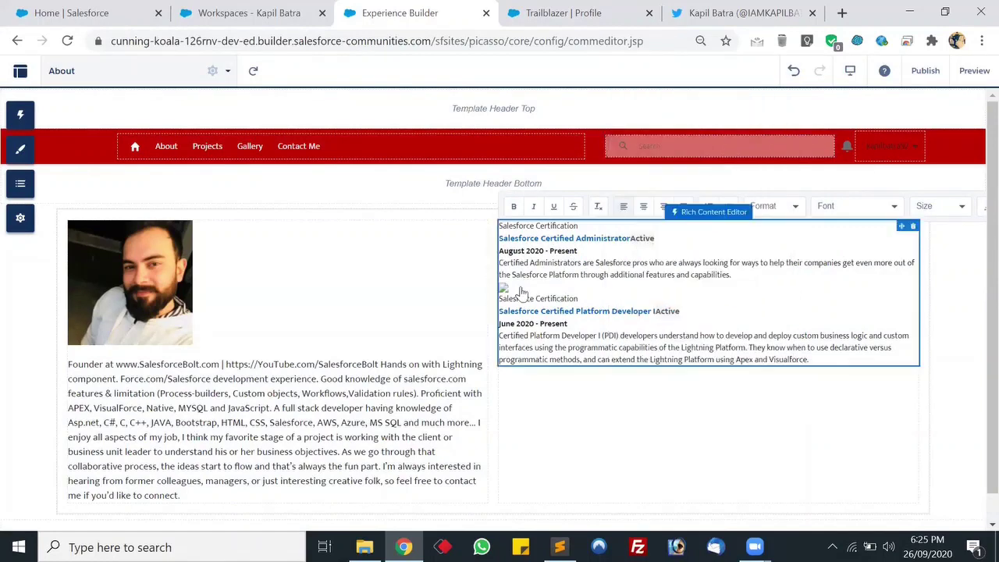
# - Insert a blank line above the Salesforce Certified Administrator entry and upload the admin.jpg badge image there
pyautogui.click(503, 234)
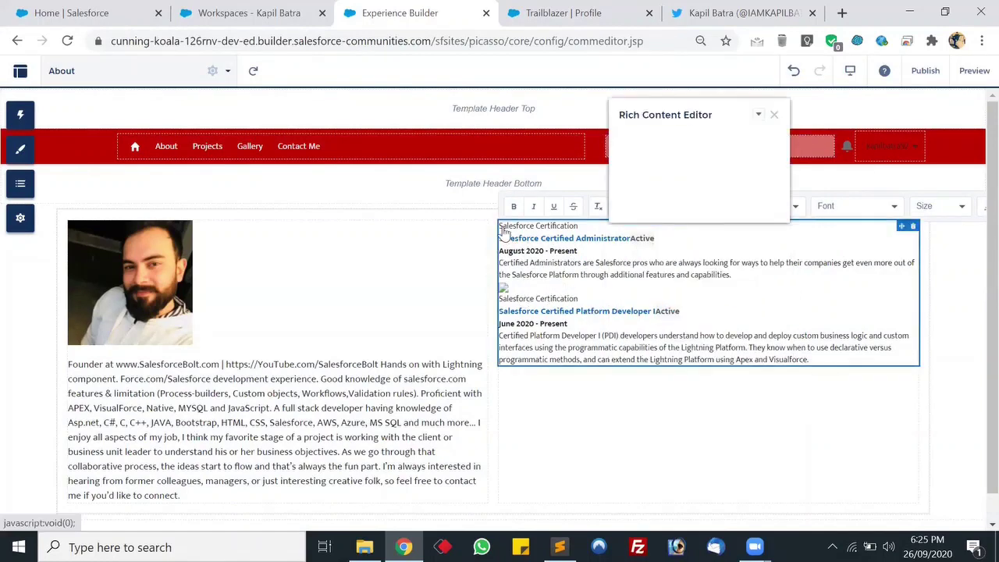
pyautogui.click(503, 234)
pyautogui.press('Return')
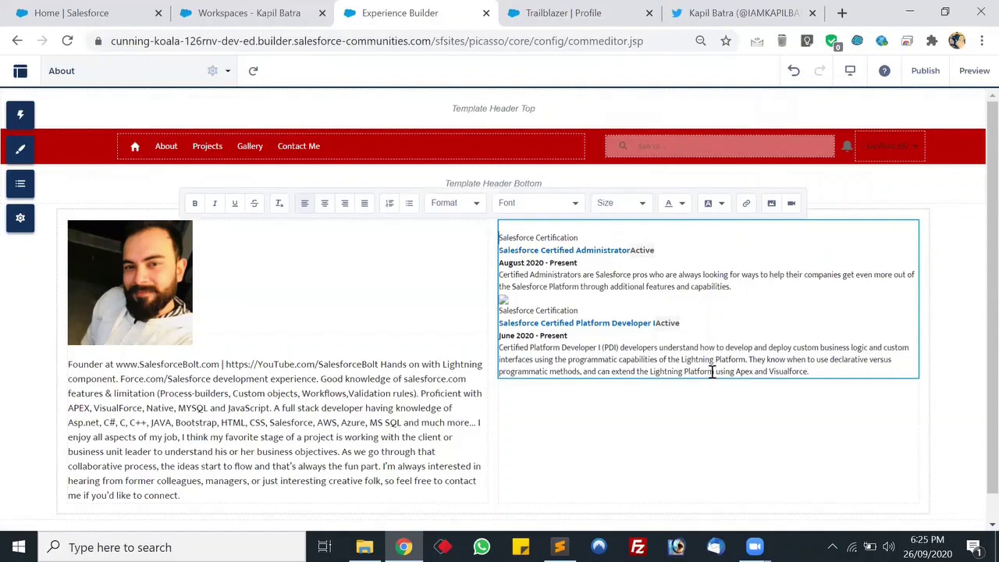
pyautogui.click(770, 203)
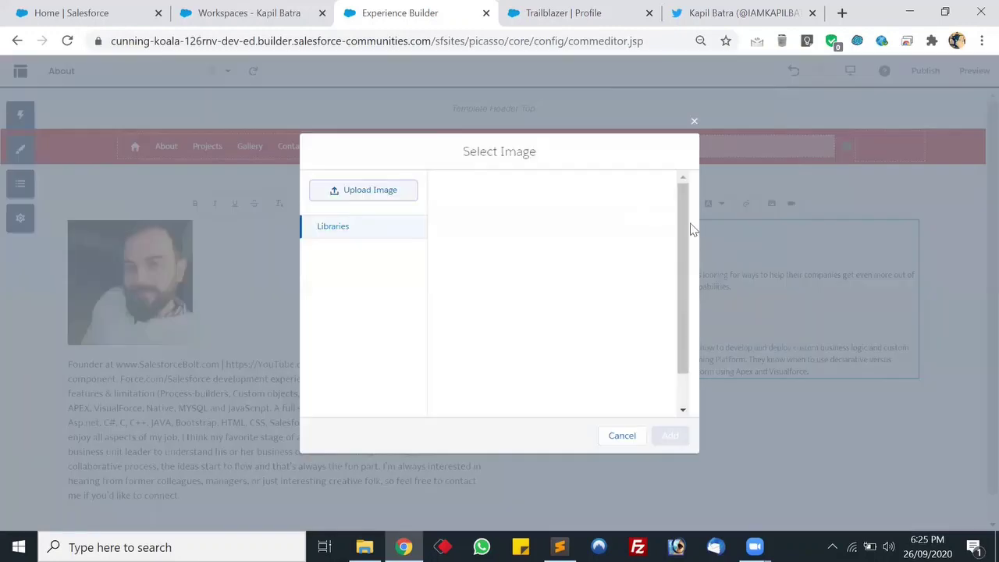
pyautogui.click(368, 194)
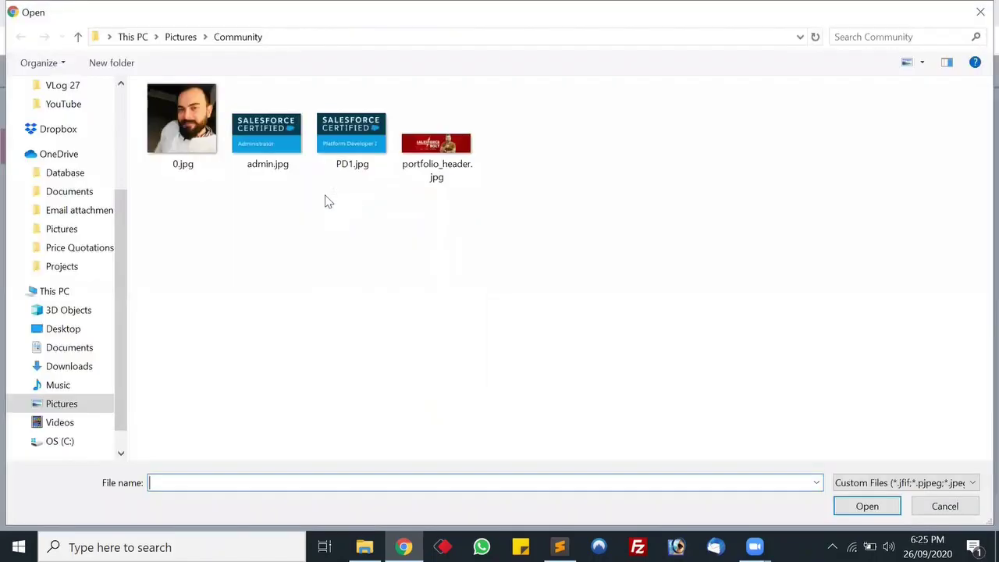
pyautogui.doubleClick(287, 150)
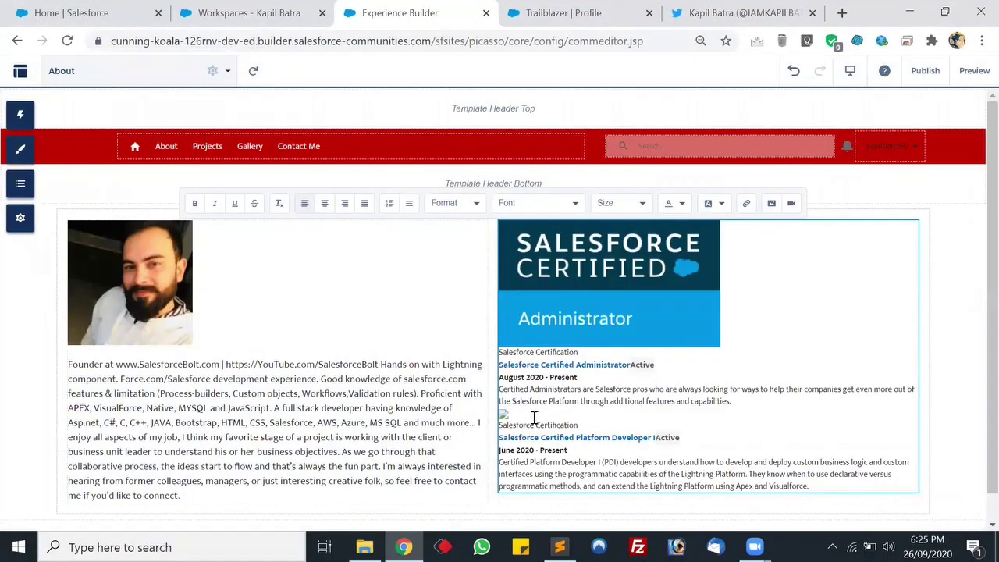
# - Replace the broken image above the Salesforce Certified Platform Developer I entry with the uploaded PD1.jpg badge
pyautogui.press('BackSpace')
pyautogui.press('Return')
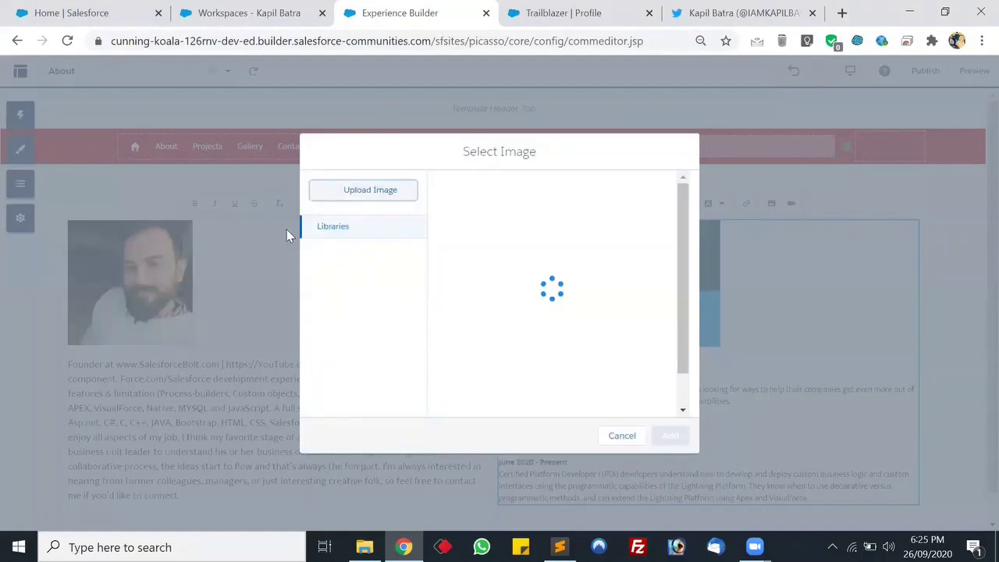
pyautogui.click(390, 194)
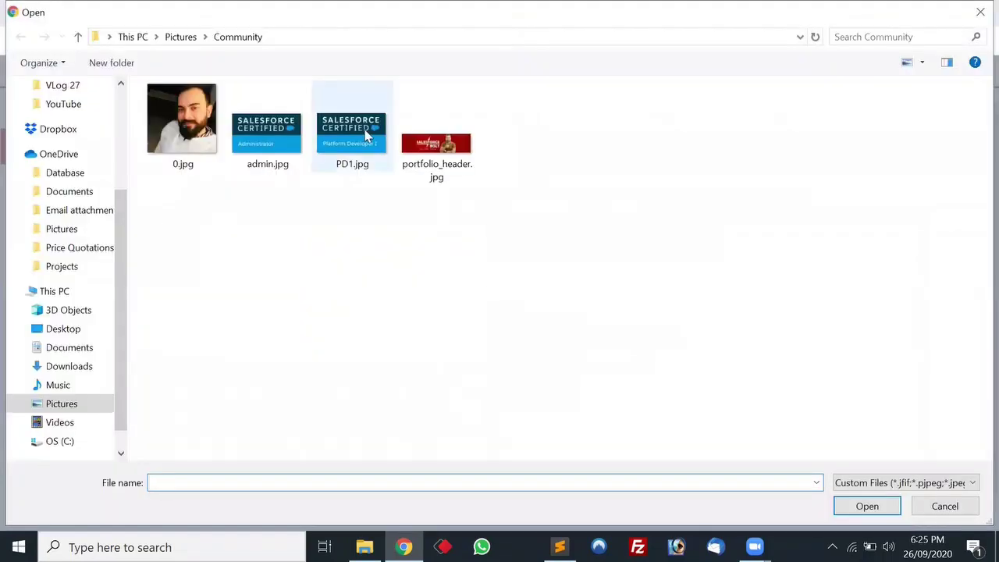
pyautogui.doubleClick(352, 147)
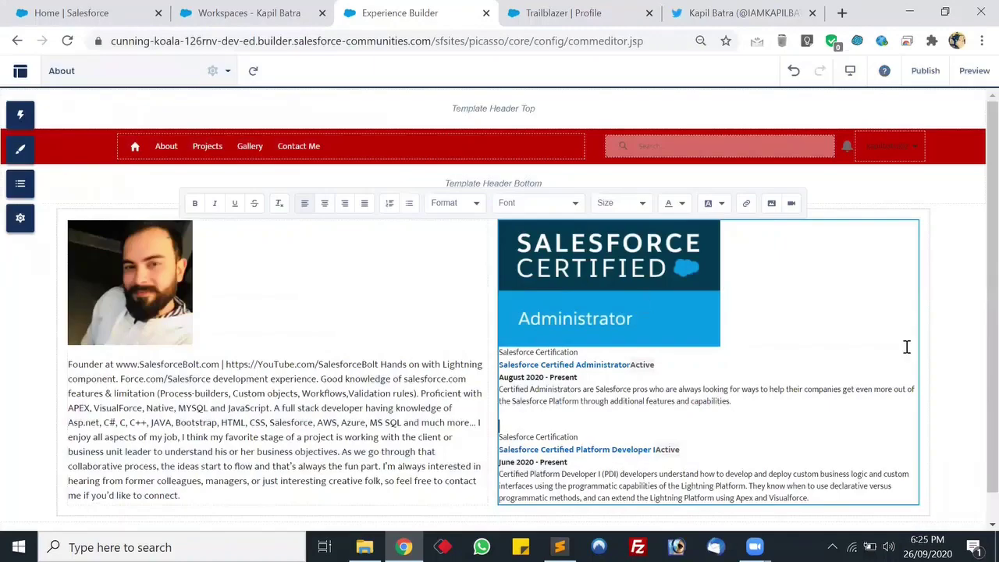
# - Shrink the Administrator and Platform Developer I badge images proportionally to about 70% of their inserted size
pyautogui.scroll(-1, 809, 348)
pyautogui.click(709, 250)
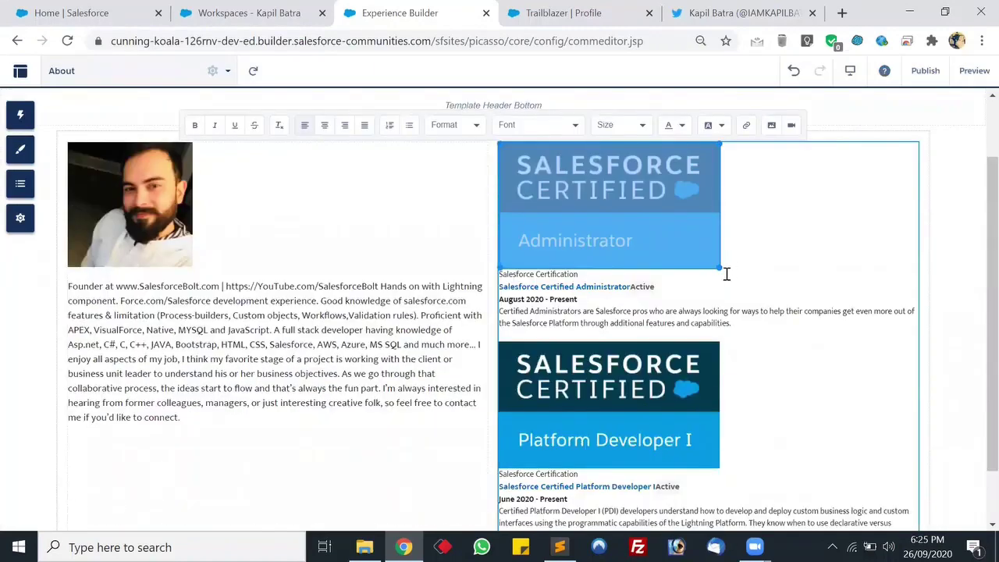
pyautogui.click(655, 243)
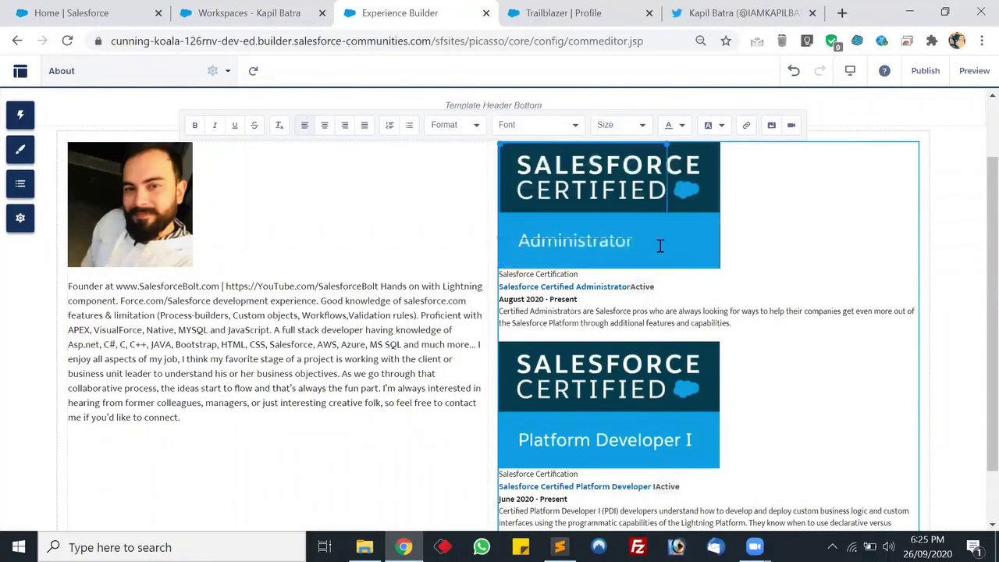
pyautogui.click(720, 427)
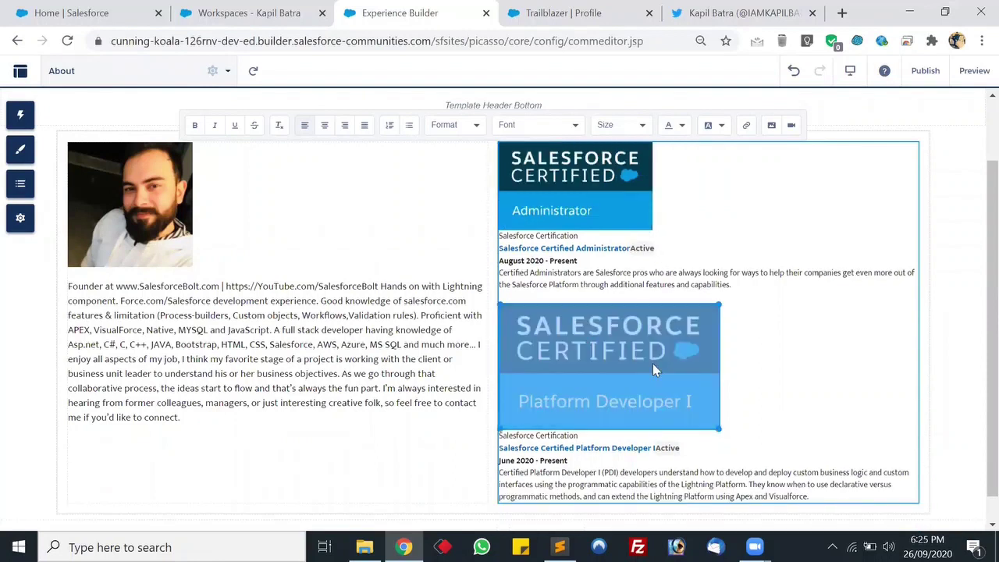
pyautogui.moveTo(716, 426); pyautogui.dragTo(645, 371)
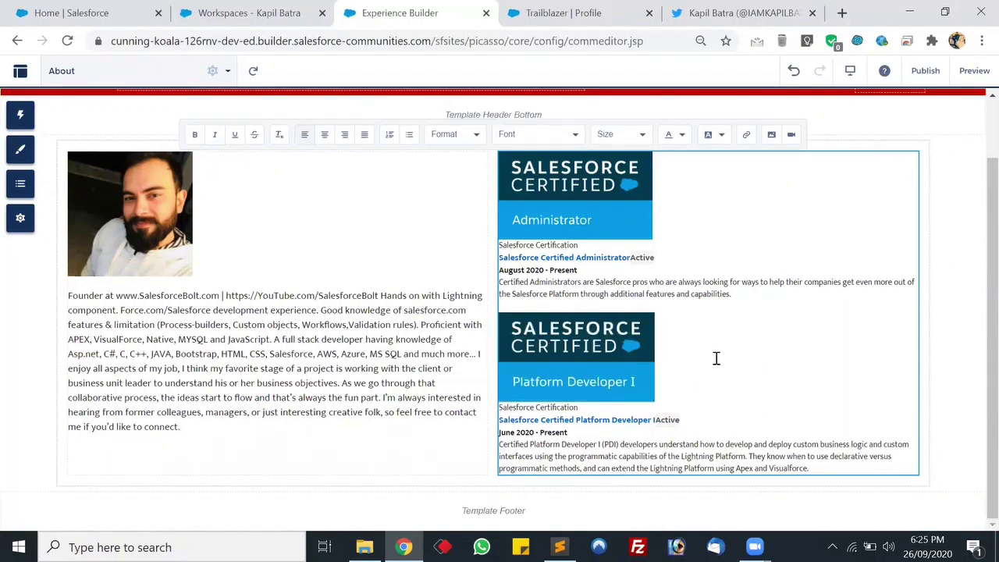
pyautogui.scroll(2, 349, 308)
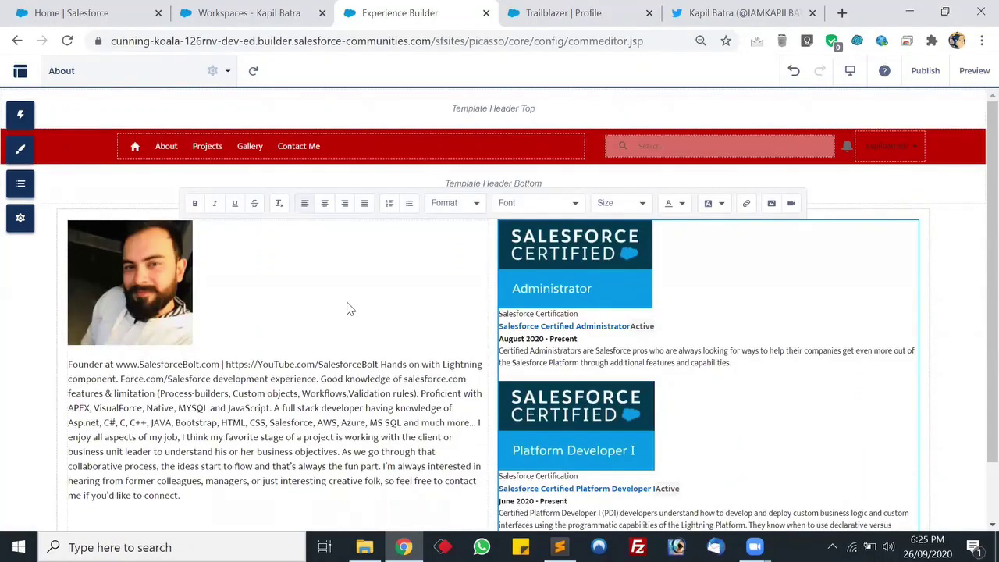
pyautogui.scroll(-2, 372, 339)
pyautogui.scroll(2, 374, 346)
pyautogui.scroll(-2, 373, 343)
pyautogui.scroll(2, 373, 343)
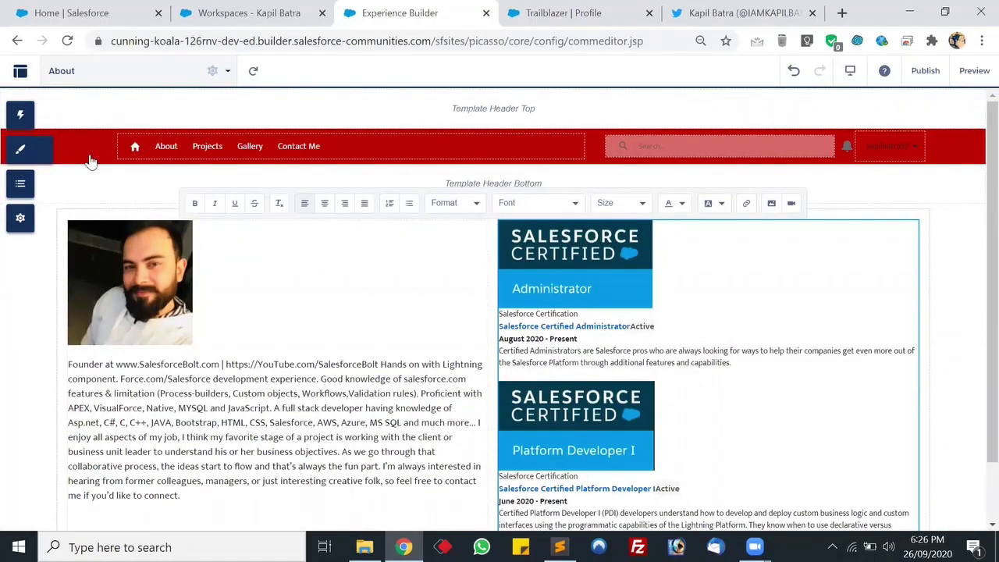
# - Switch from the About page to the Home page and preview it from the banner down to the quick links
pyautogui.click(175, 78)
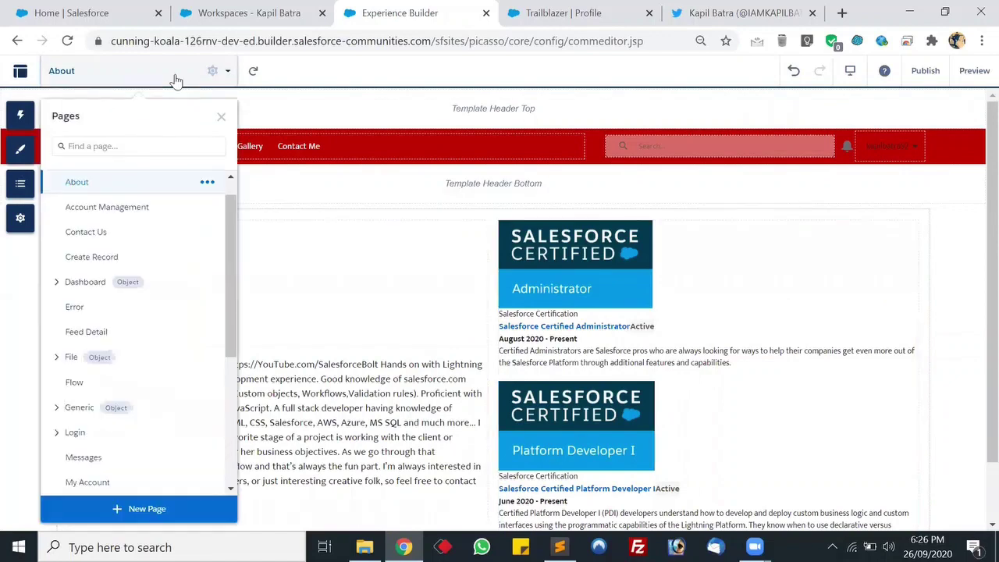
pyautogui.scroll(-3, 149, 259)
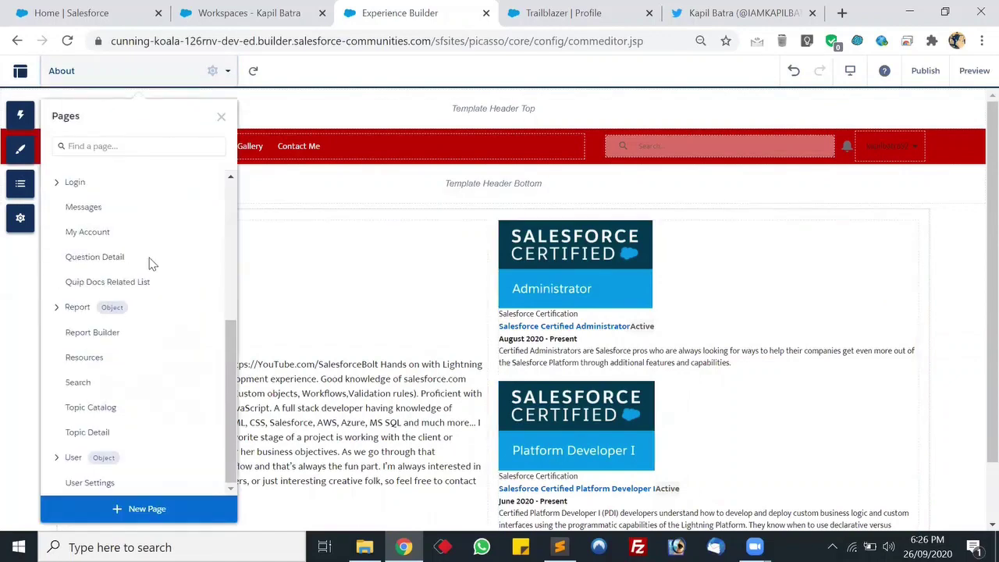
pyautogui.scroll(3, 153, 327)
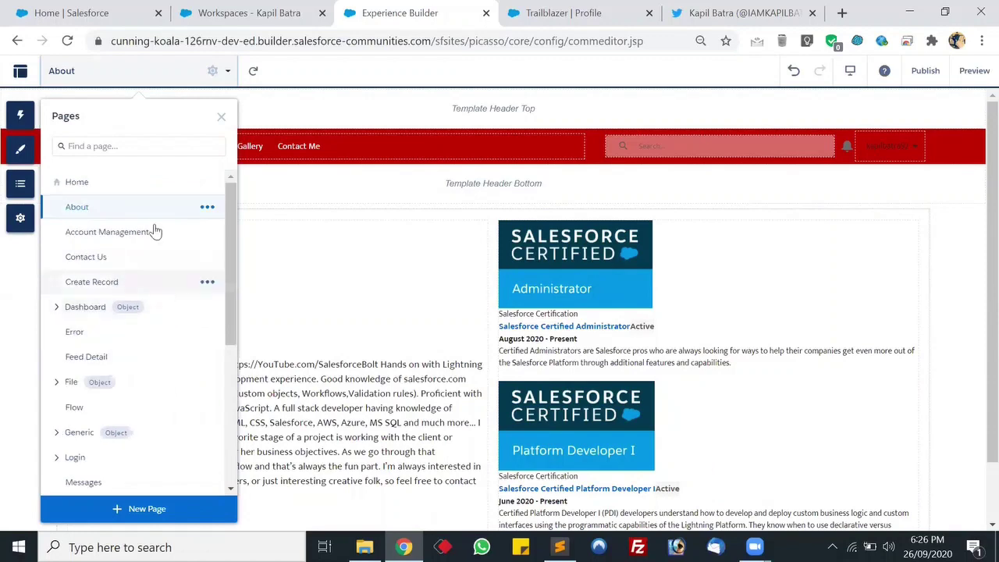
pyautogui.click(167, 182)
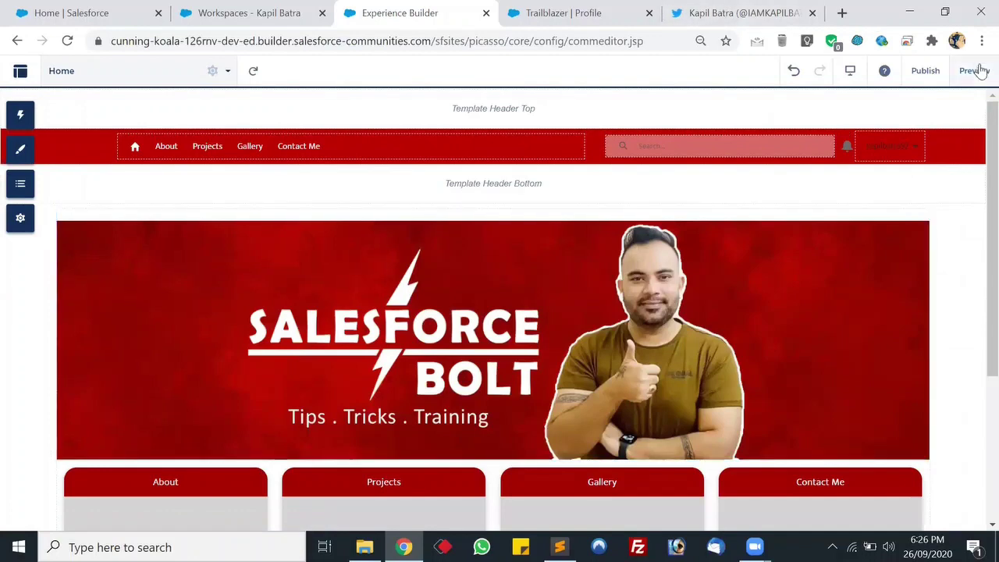
pyautogui.click(975, 70)
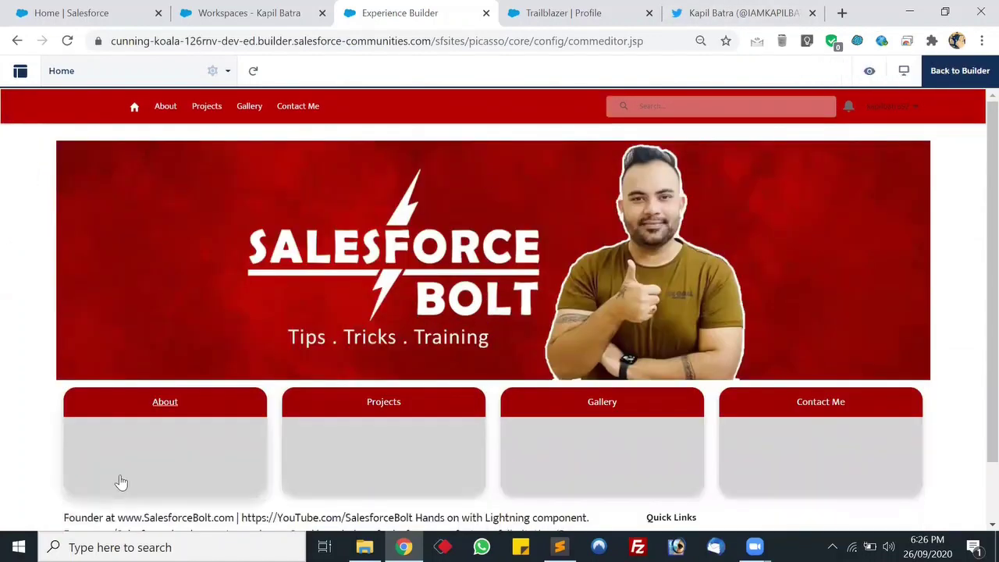
pyautogui.scroll(-1, 462, 305)
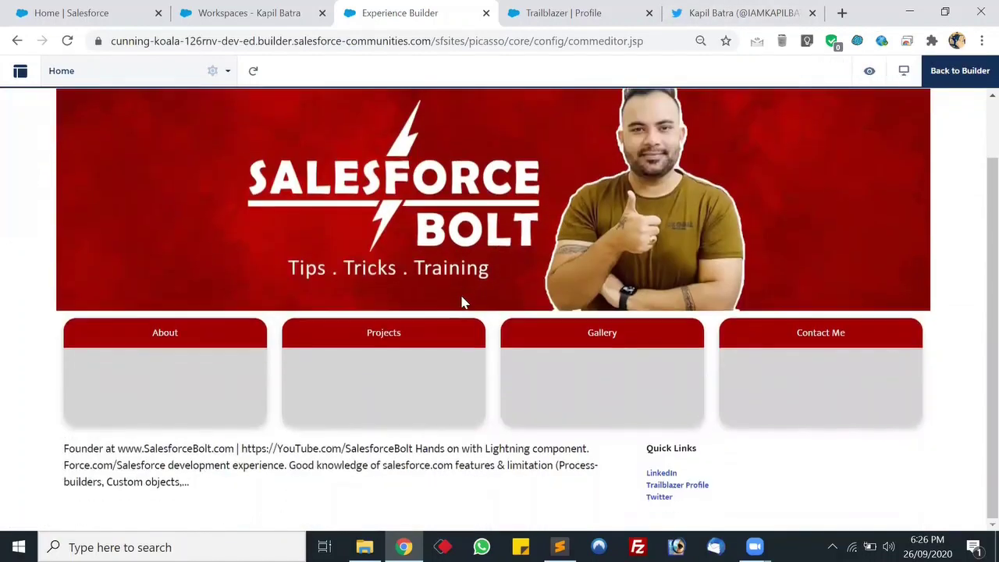
pyautogui.scroll(1, 333, 224)
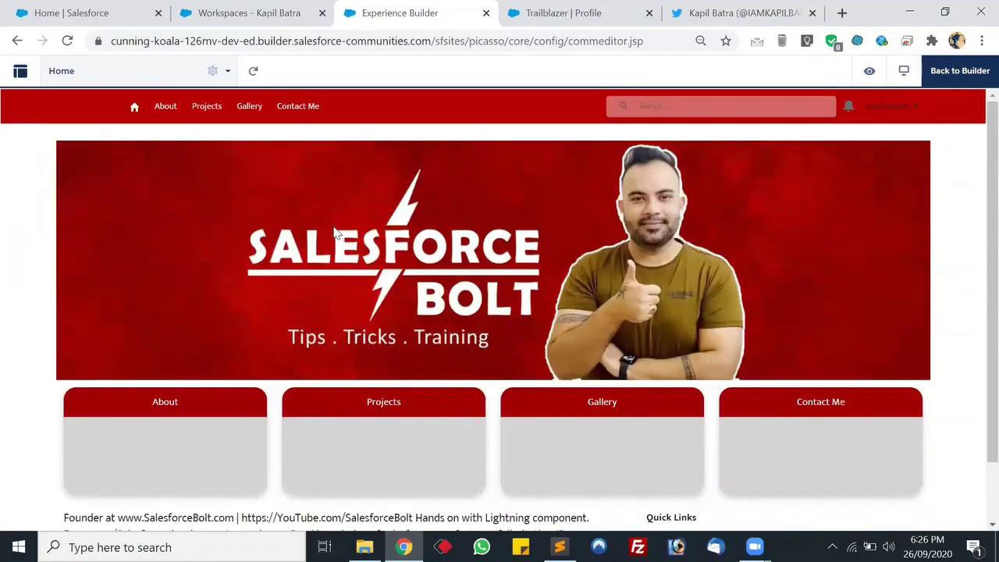
# - Test the About and Home links of the navigation menu in the preview and return to the builder
pyautogui.click(165, 109)
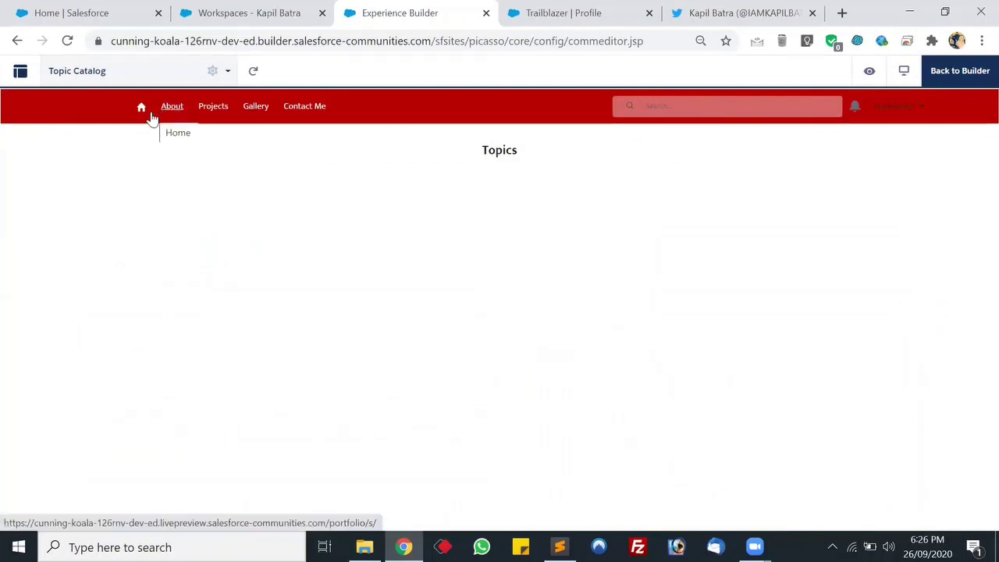
pyautogui.click(140, 109)
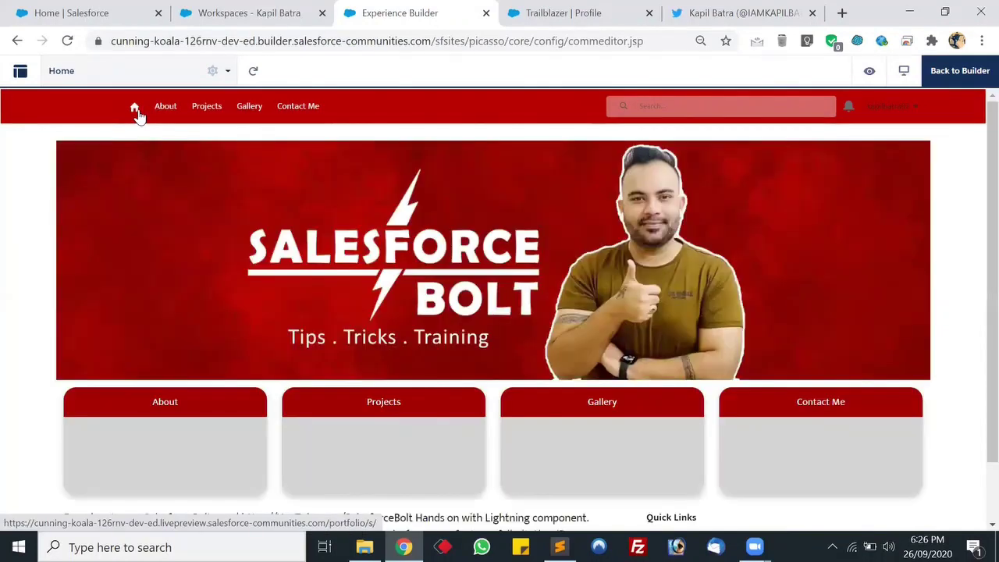
pyautogui.click(973, 73)
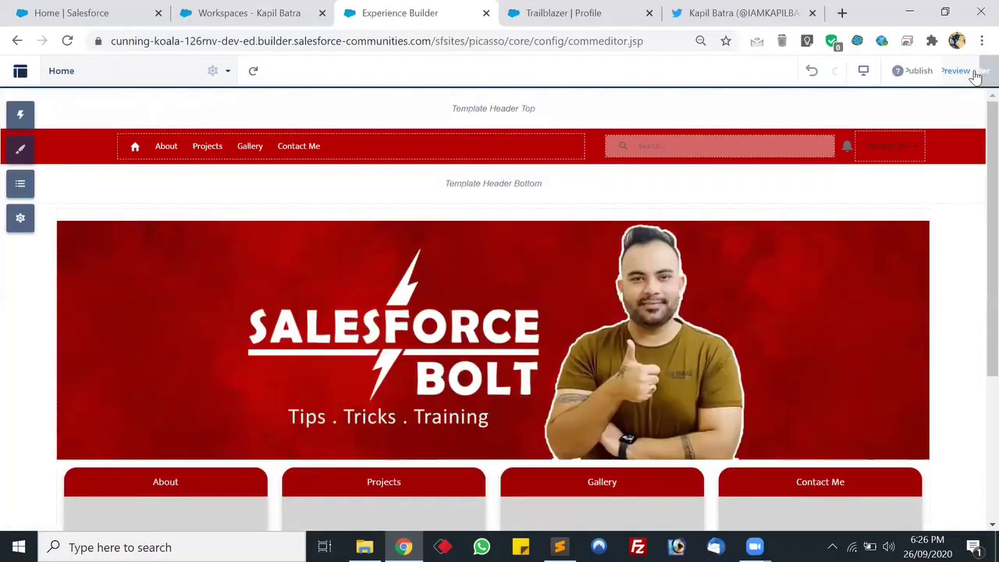
# - Review the About item's type, page and optional image settings in the navigation menu's Default Navigation, and save the menu as it is
pyautogui.click(298, 150)
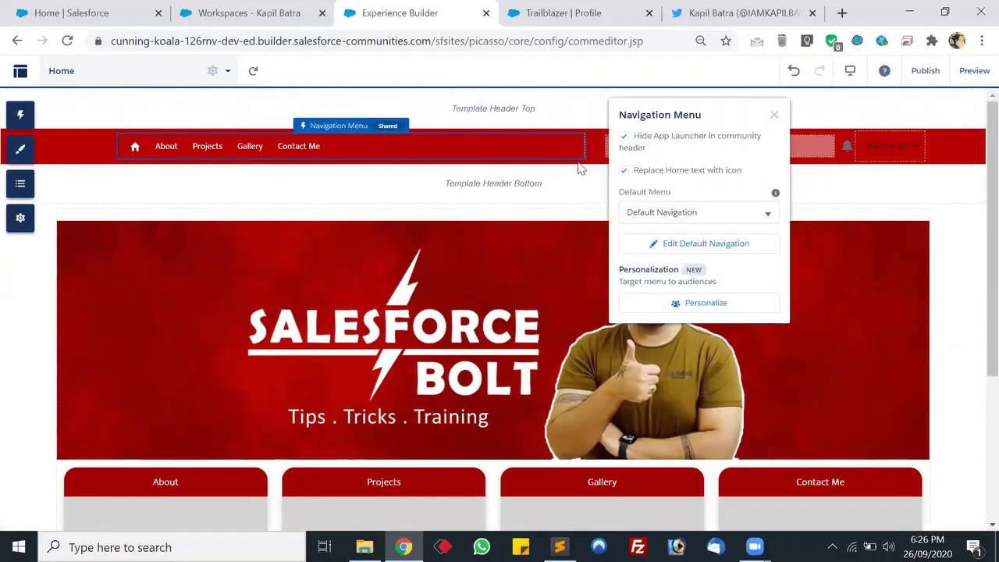
pyautogui.click(707, 244)
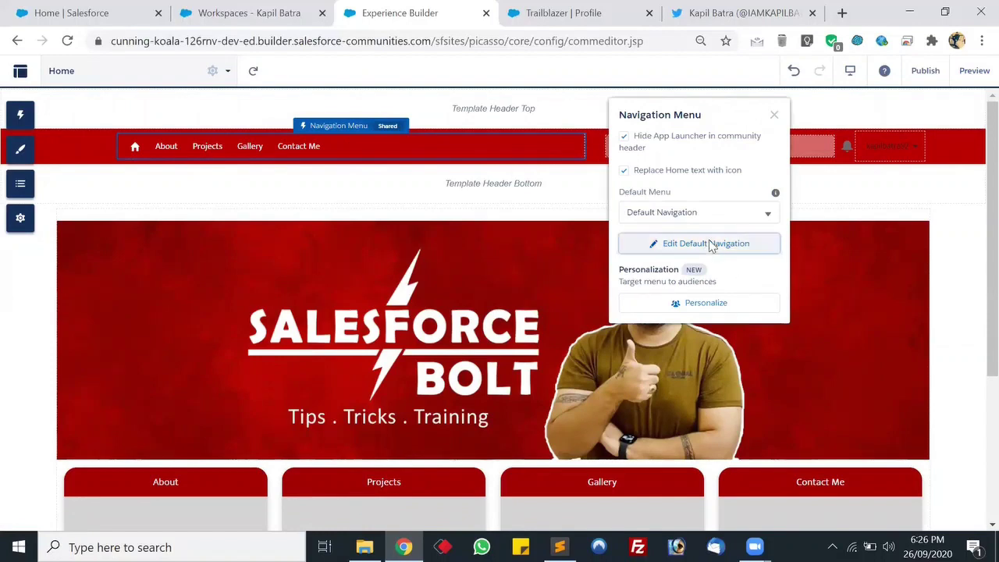
pyautogui.click(365, 254)
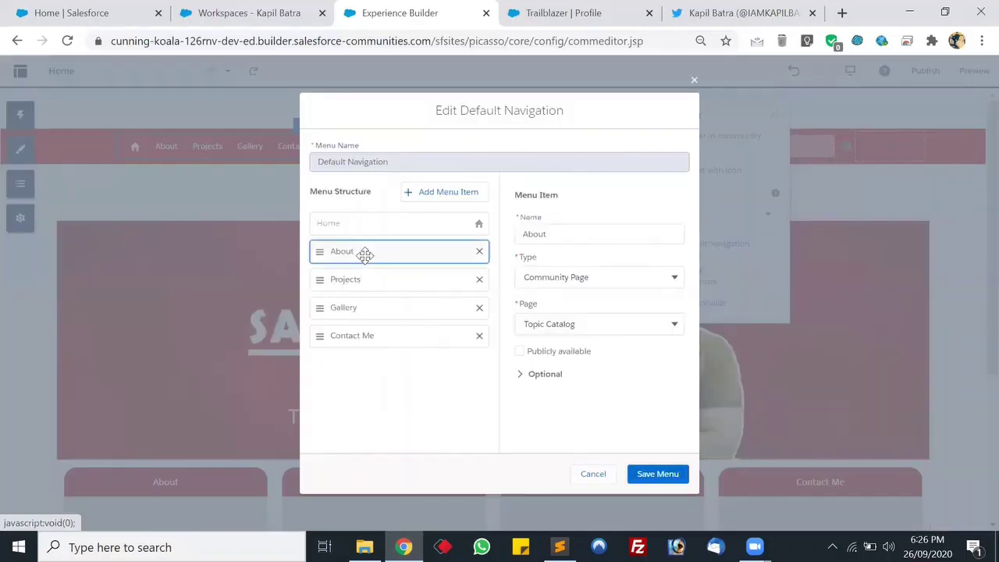
pyautogui.click(651, 281)
pyautogui.click(621, 285)
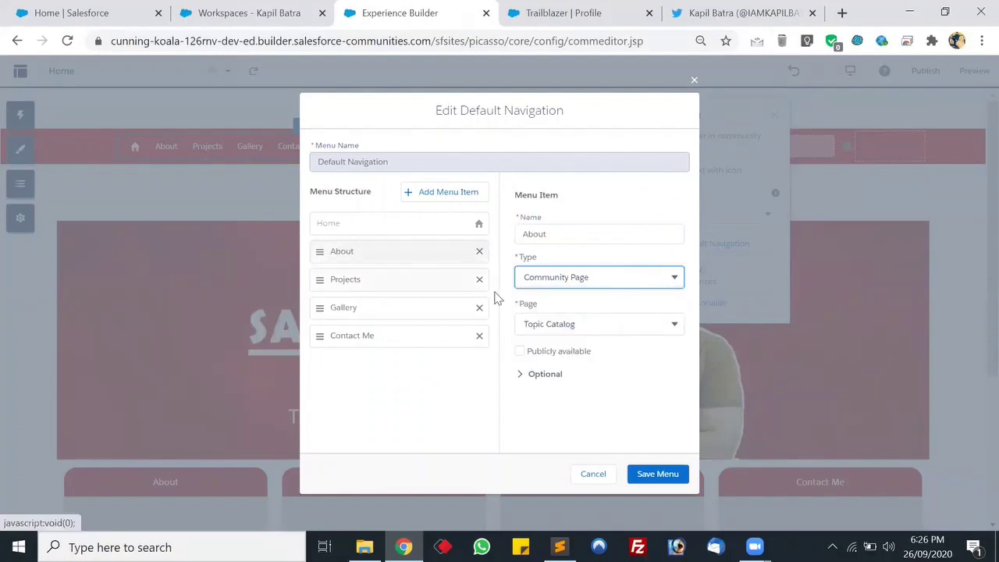
pyautogui.click(621, 328)
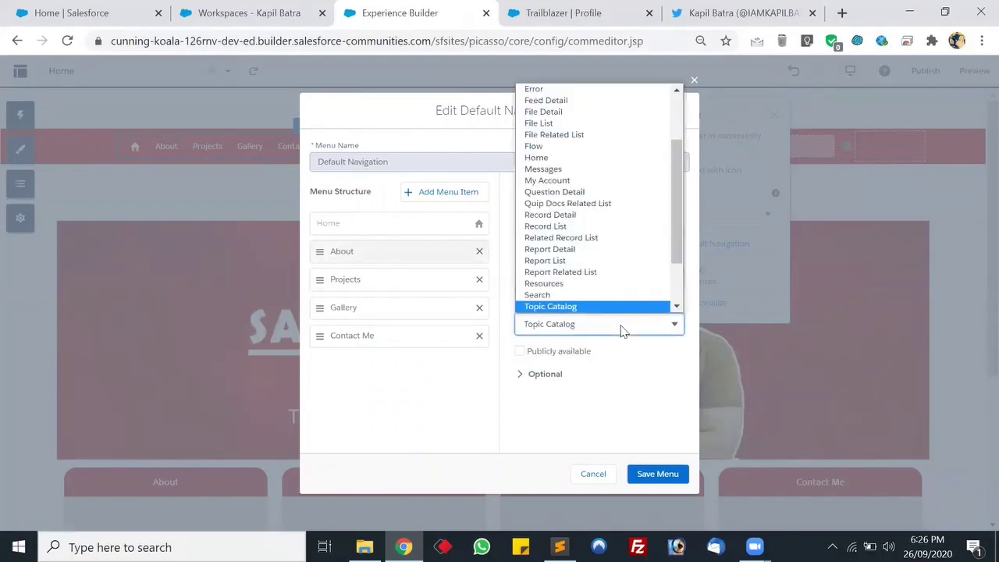
pyautogui.click(623, 329)
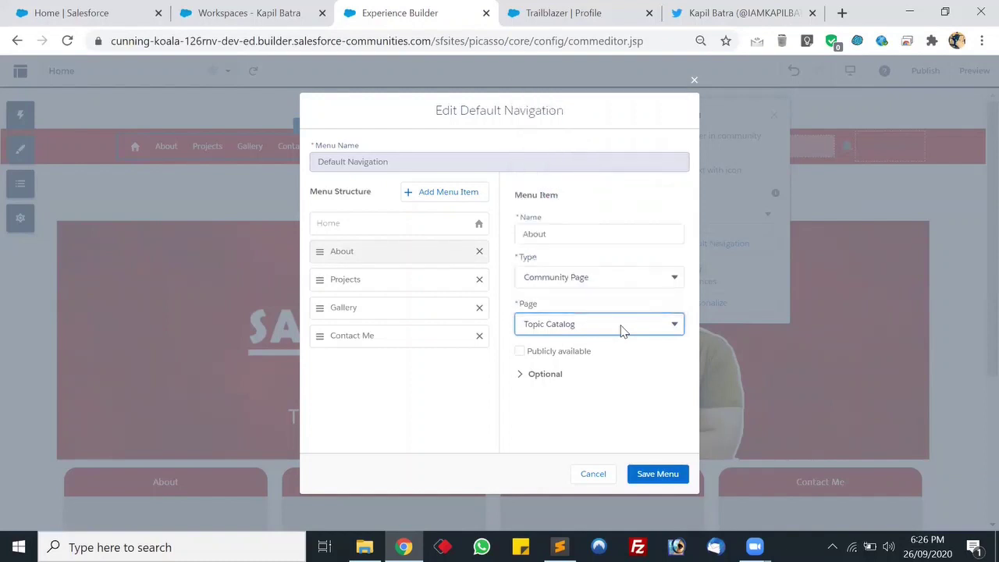
pyautogui.click(540, 375)
pyautogui.scroll(-1, 606, 393)
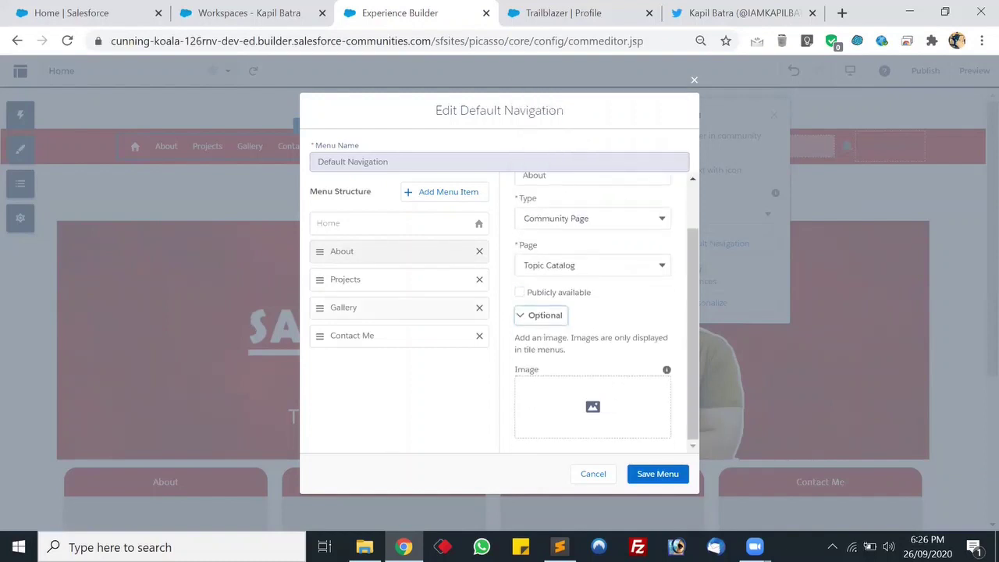
pyautogui.click(657, 475)
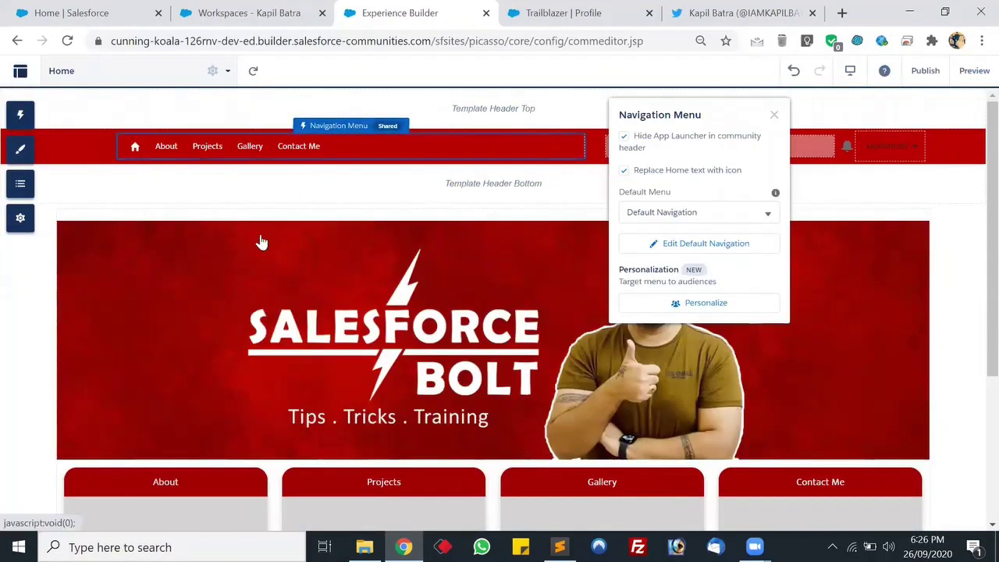
# - Edit Default Navigation from the Home page's Tile Menu, set the About item's page to About, and save the menu
pyautogui.scroll(-3, 262, 243)
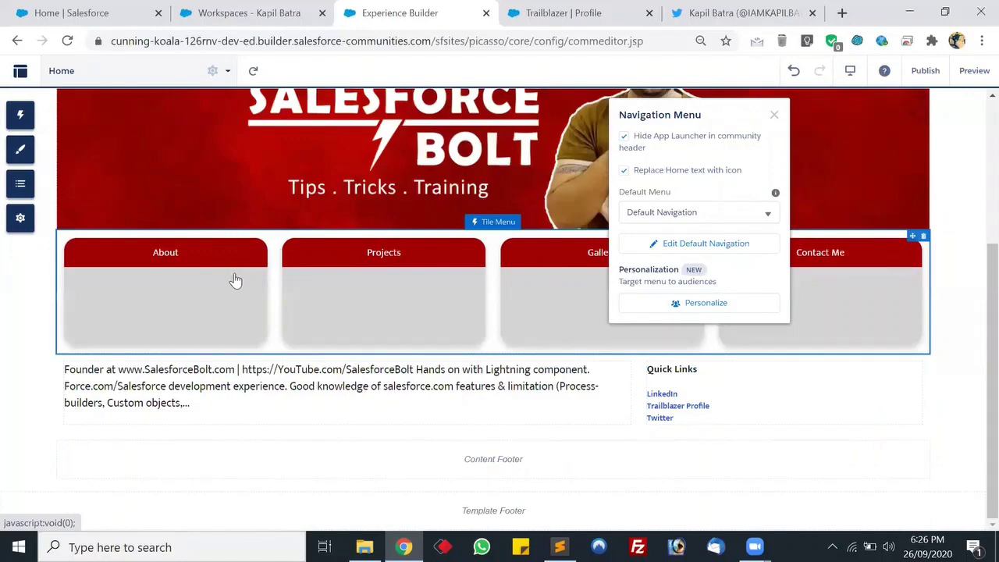
pyautogui.click(236, 277)
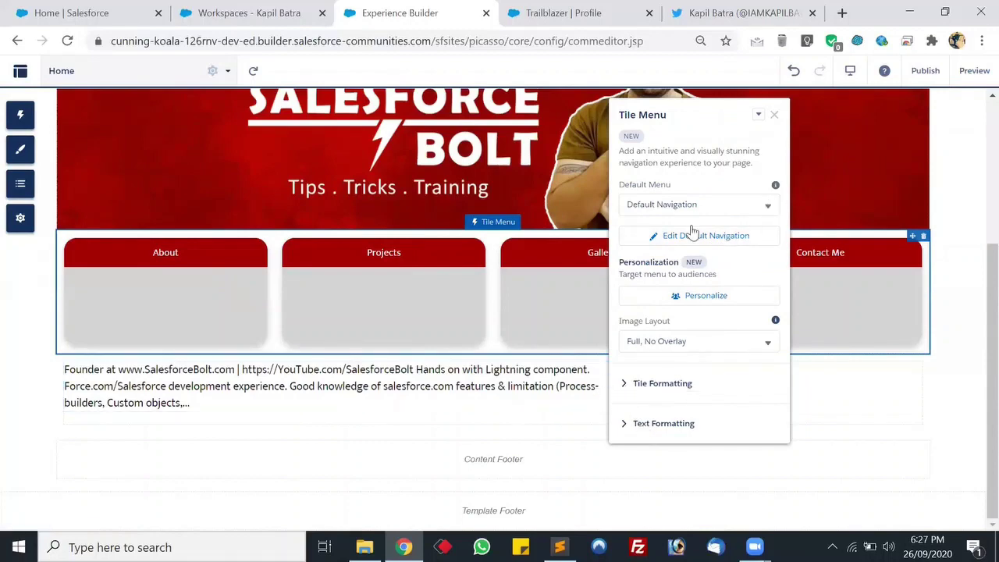
pyautogui.click(691, 237)
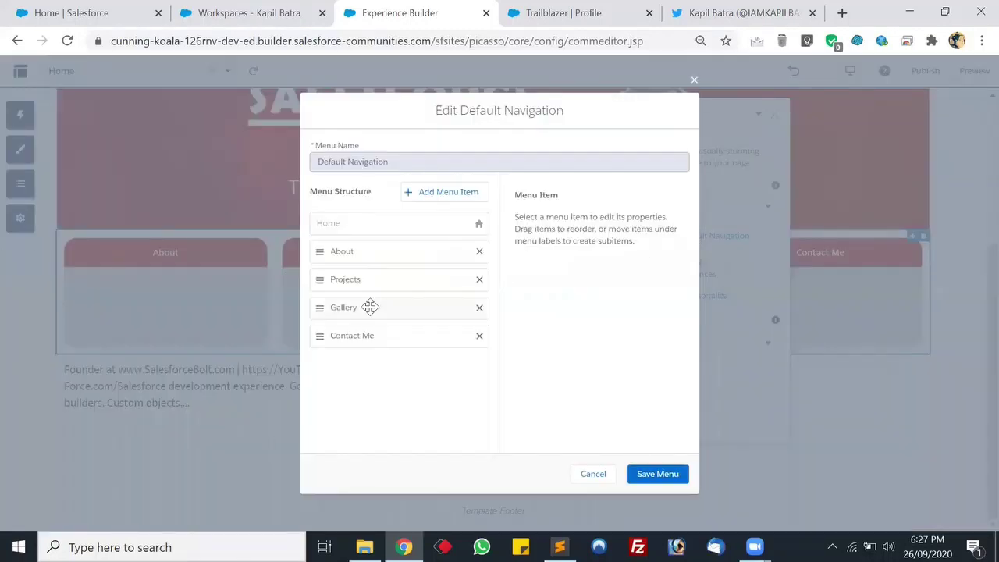
pyautogui.click(319, 254)
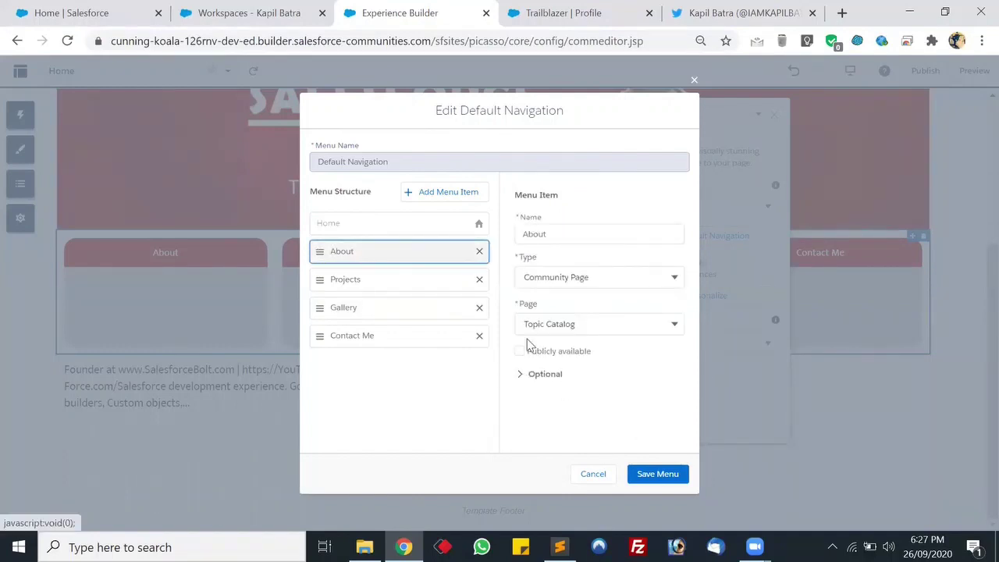
pyautogui.click(562, 324)
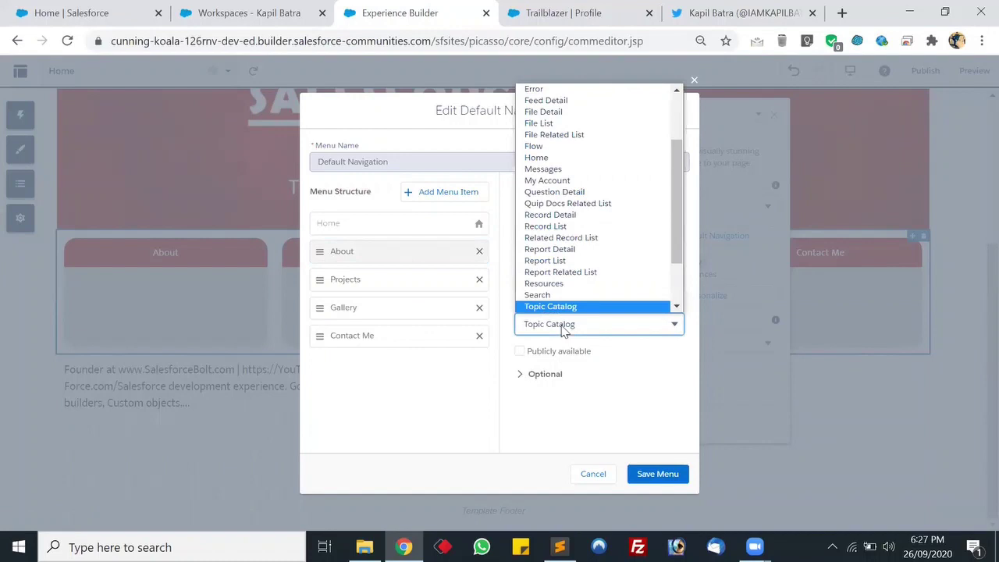
pyautogui.click(562, 326)
pyautogui.click(563, 327)
pyautogui.scroll(3, 643, 212)
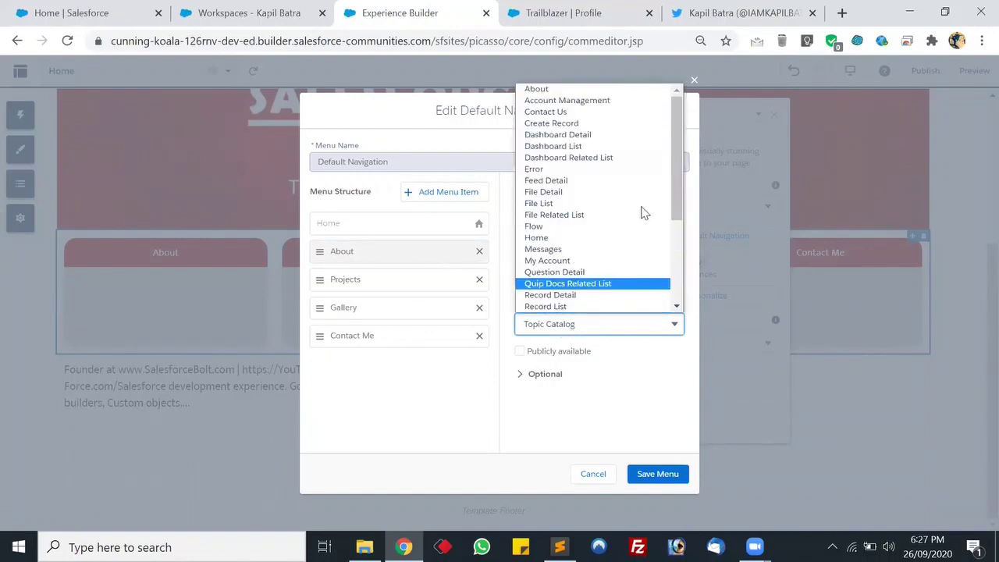
pyautogui.click(555, 90)
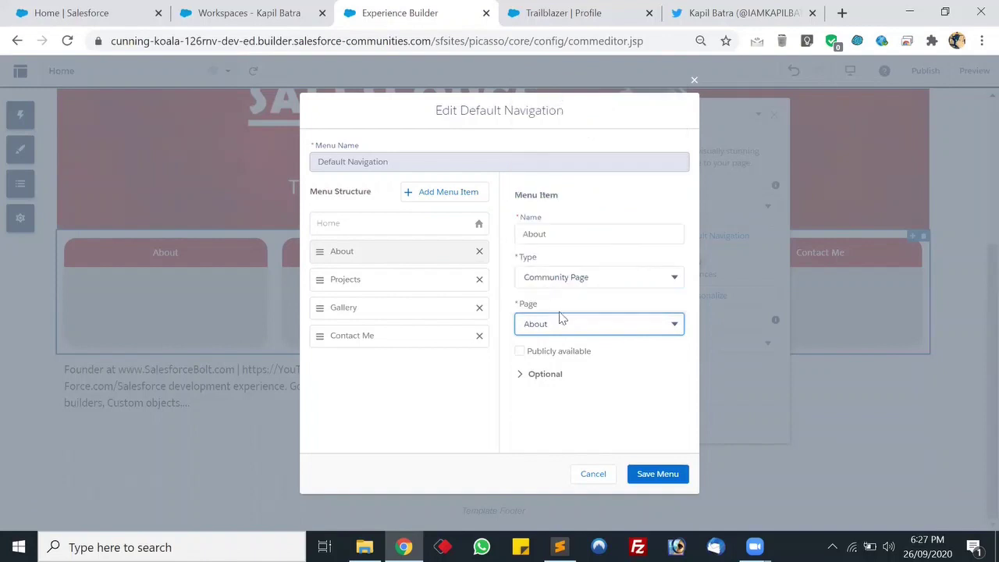
pyautogui.click(600, 326)
pyautogui.click(600, 326)
pyautogui.click(653, 475)
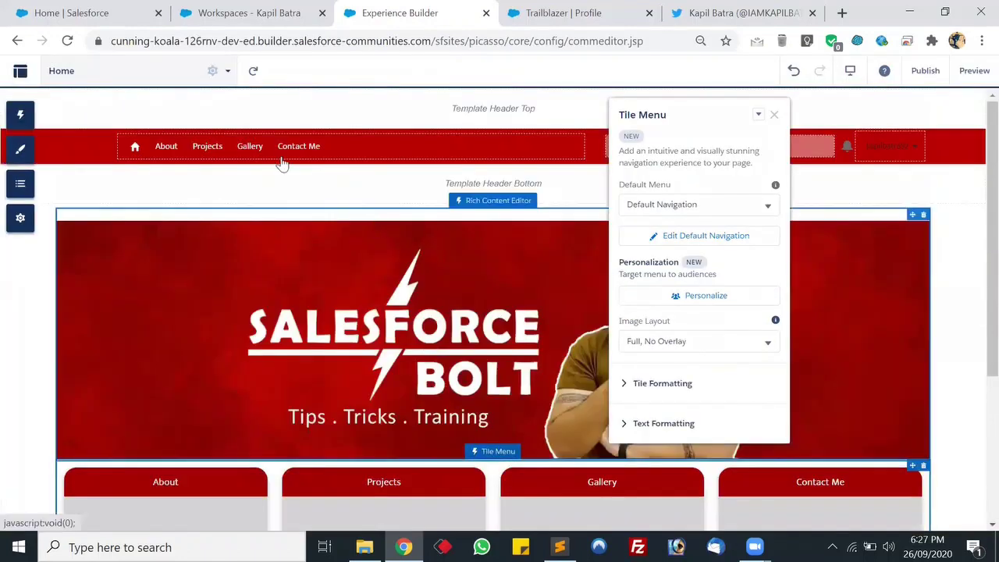
# - Check the About item's target page in the header navigation menu's Default Navigation and save the menu
pyautogui.click(167, 156)
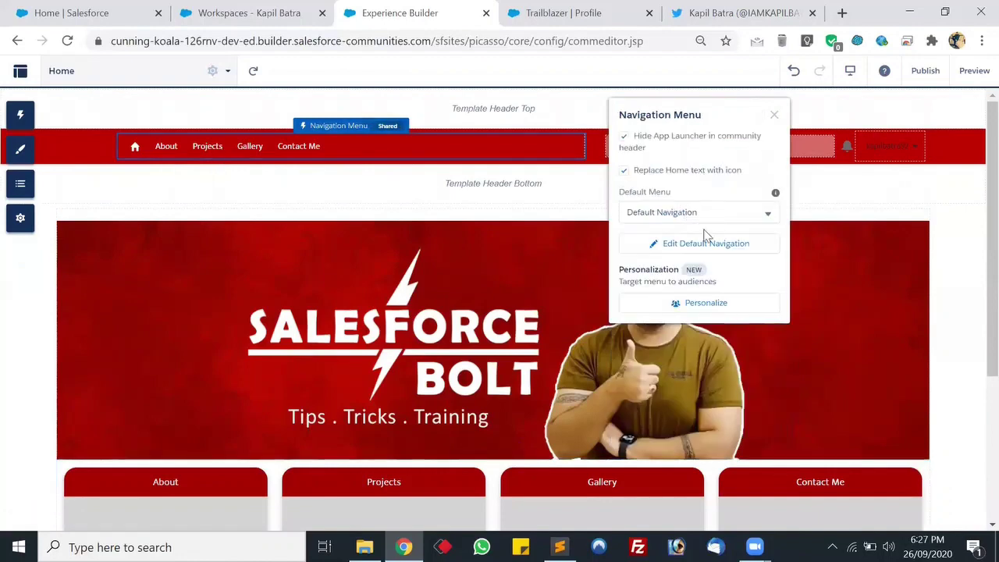
pyautogui.click(650, 248)
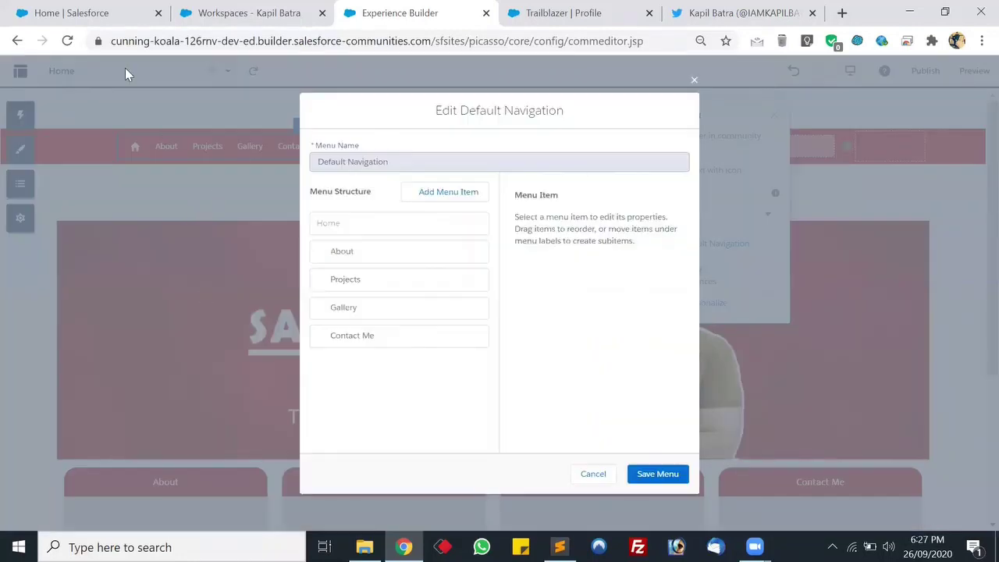
pyautogui.click(345, 250)
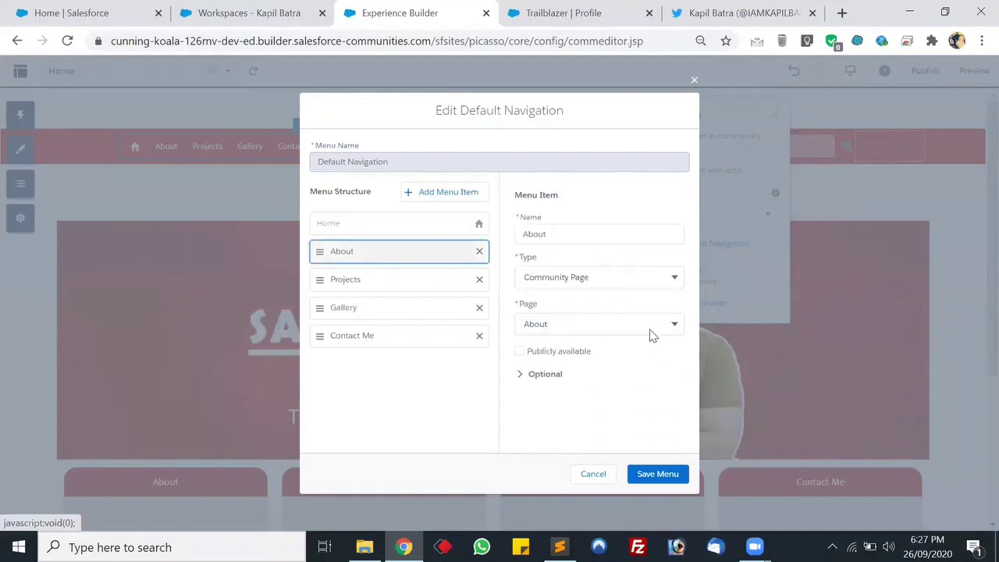
pyautogui.click(656, 473)
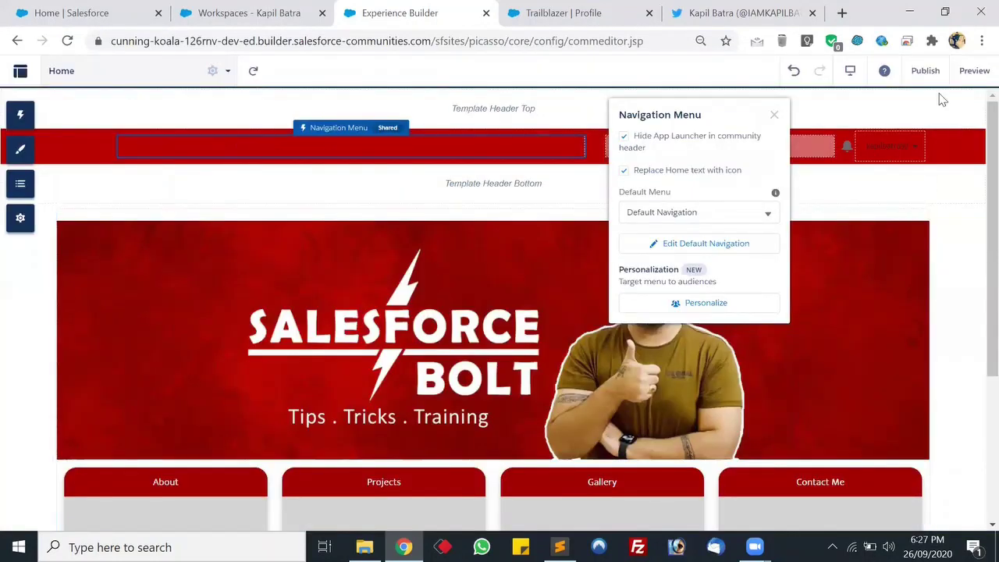
# - Preview the site and test the navigation menu's About and Home links
pyautogui.click(973, 70)
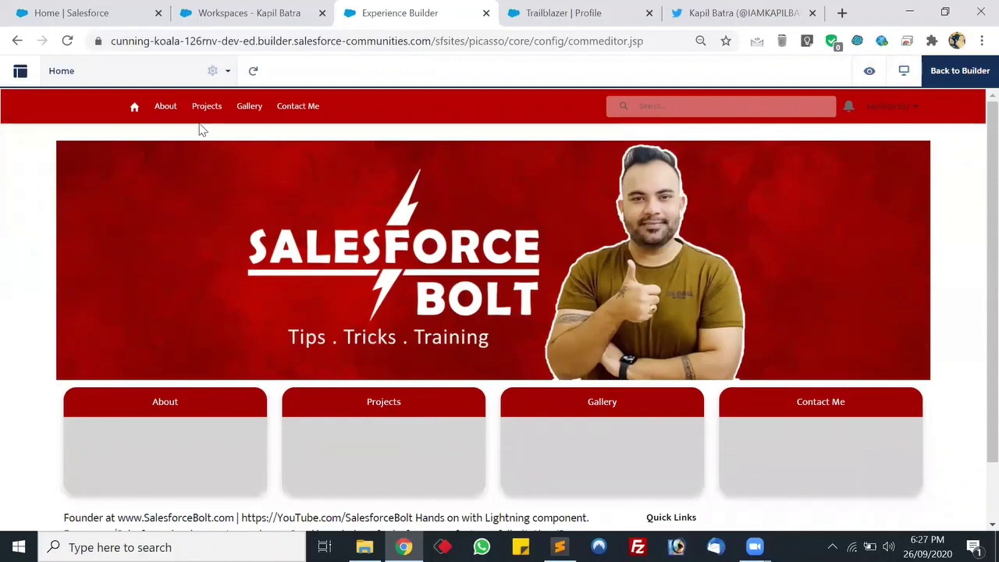
pyautogui.click(164, 114)
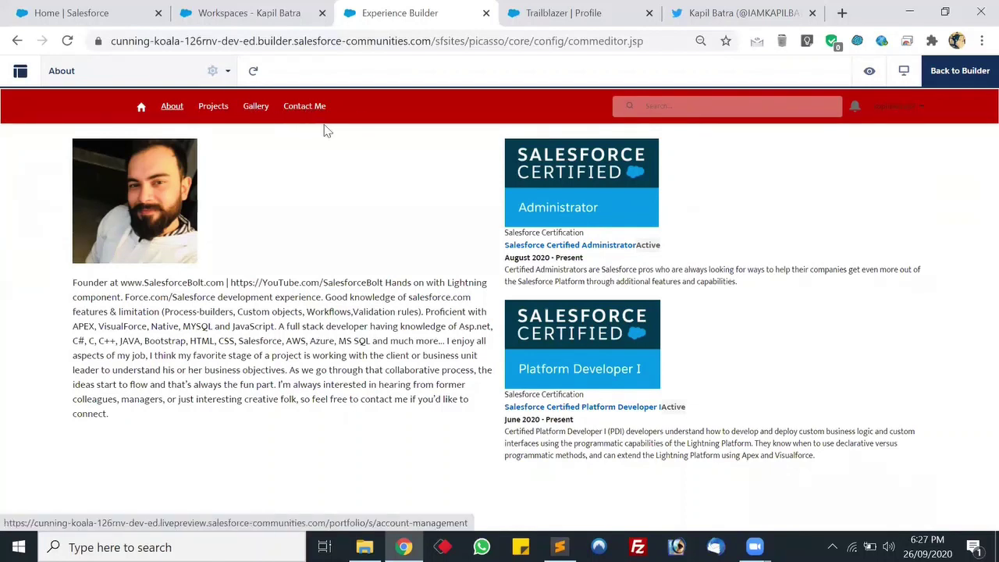
pyautogui.click(141, 111)
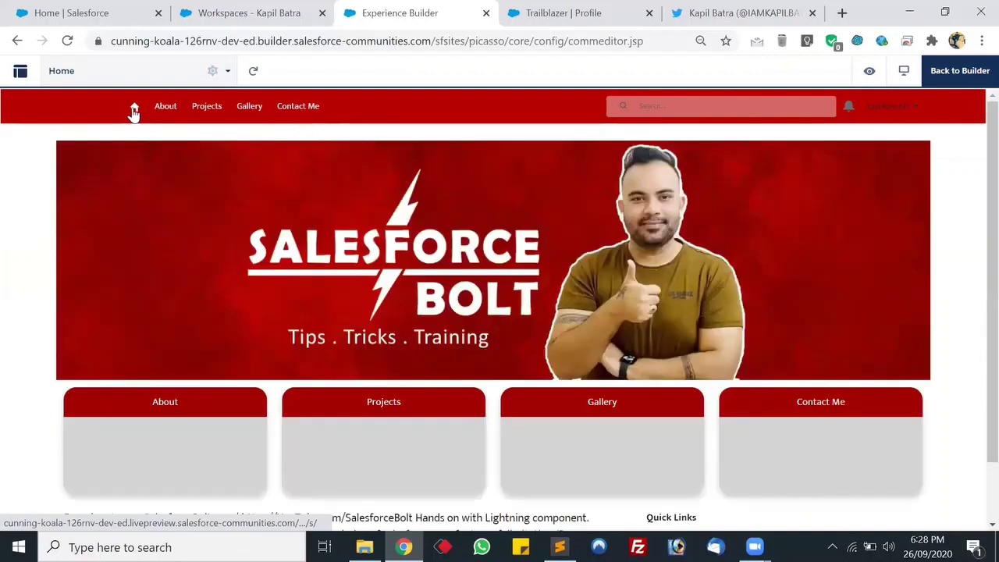
# - Look over the Home page preview from the banner to the quick links and return to the builder
pyautogui.scroll(-2, 260, 292)
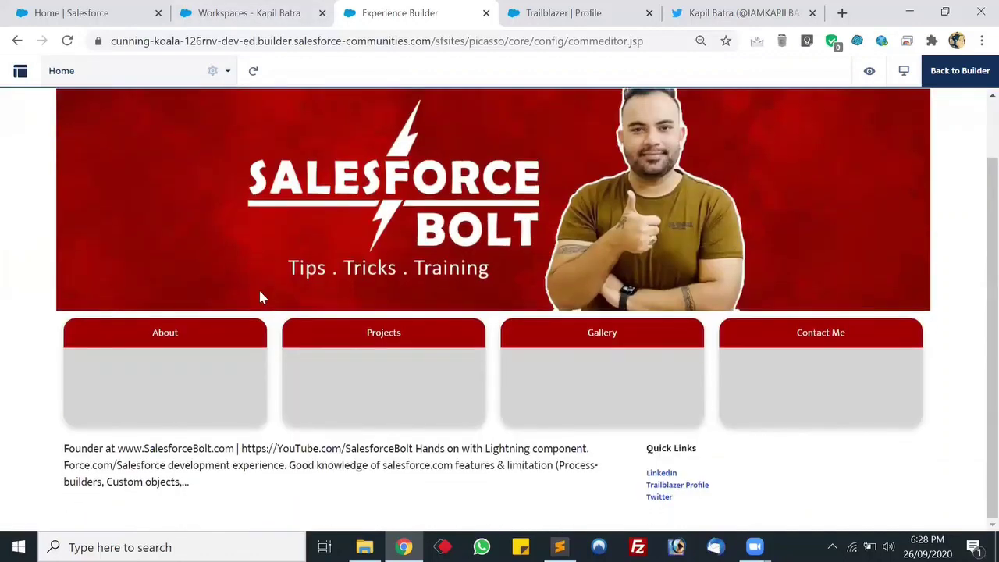
pyautogui.scroll(2, 182, 297)
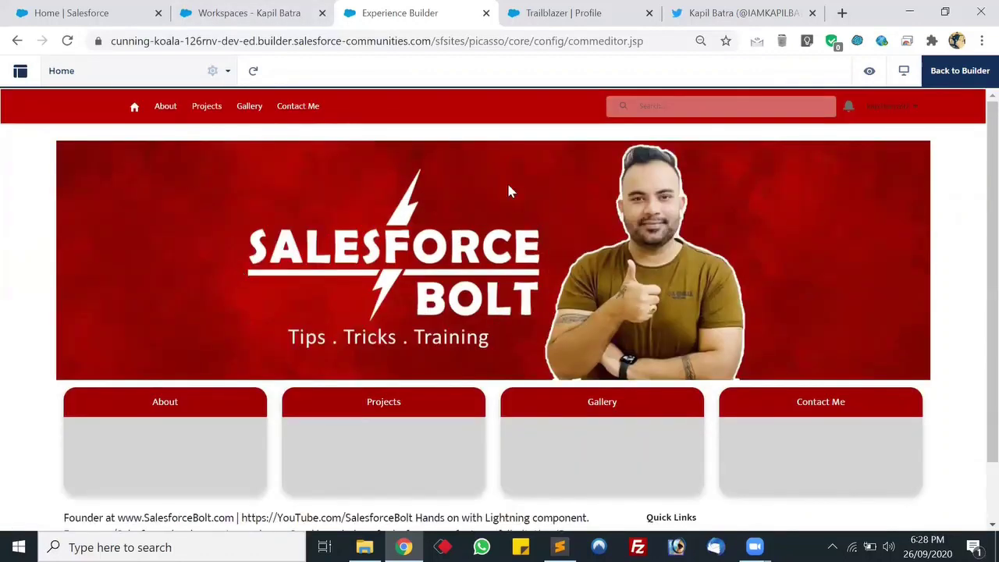
pyautogui.scroll(-2, 875, 138)
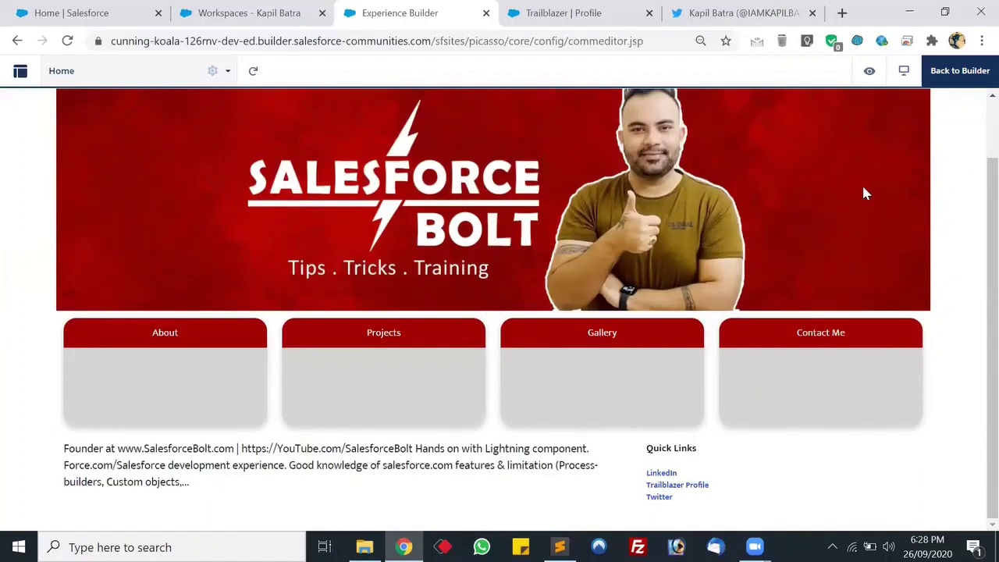
pyautogui.scroll(2, 372, 362)
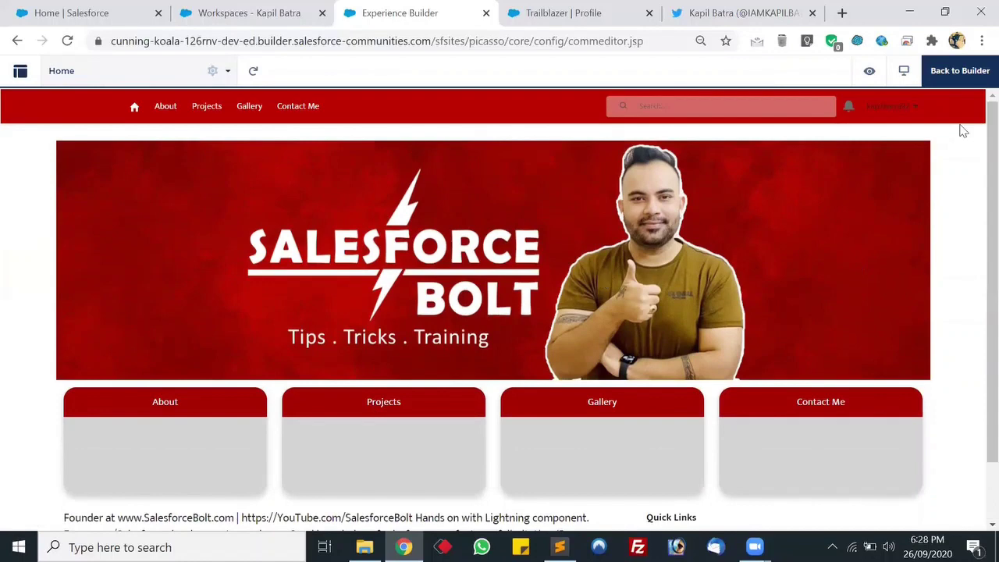
pyautogui.scroll(-2, 437, 269)
pyautogui.scroll(2, 702, 226)
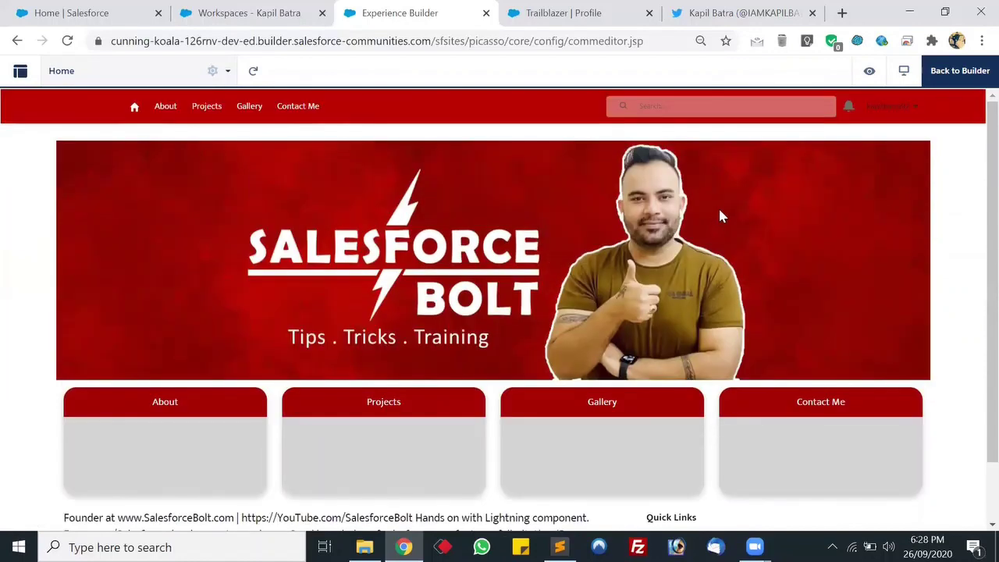
pyautogui.click(960, 71)
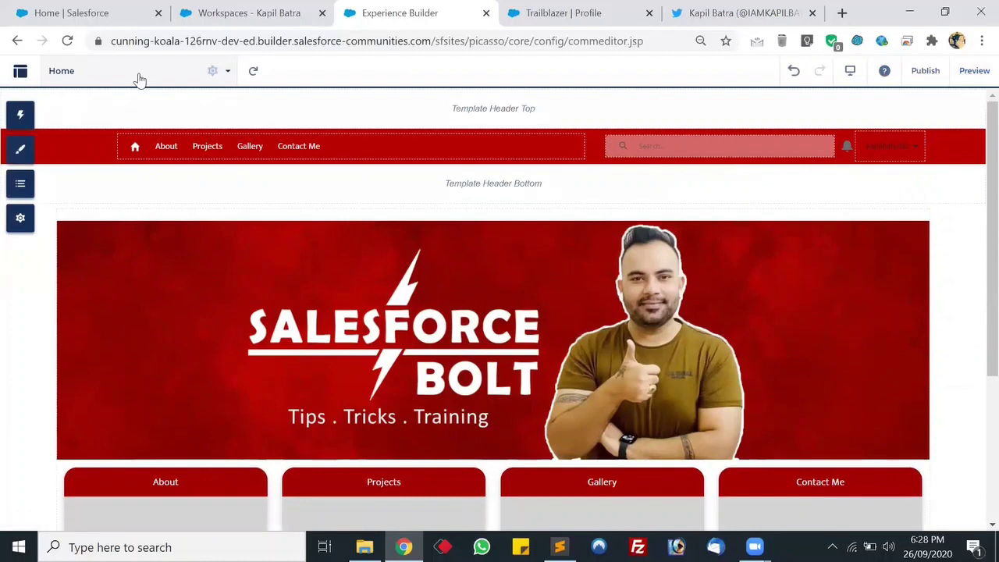
# - Allow public access to the community in the general settings and publish the site
pyautogui.click(21, 220)
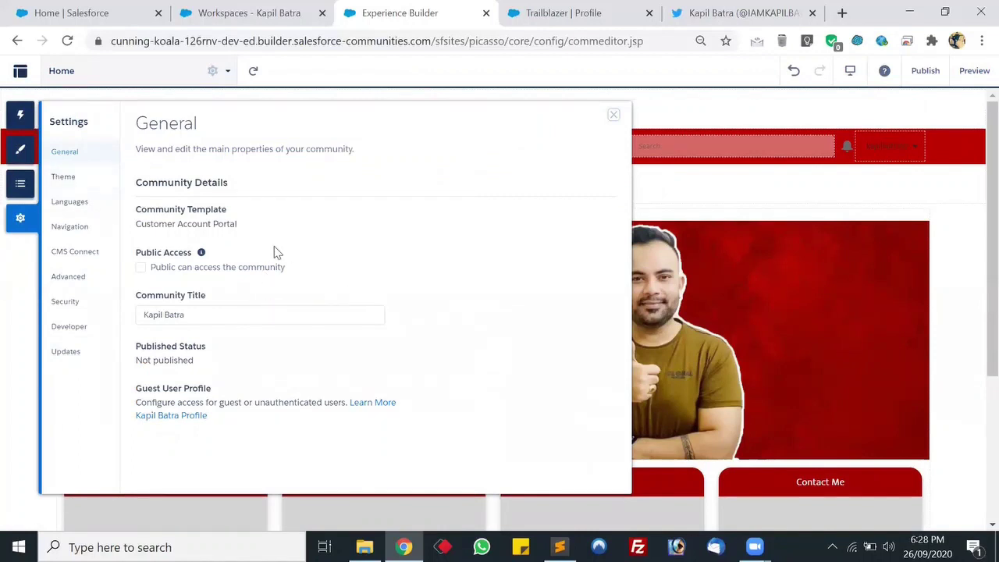
pyautogui.click(141, 268)
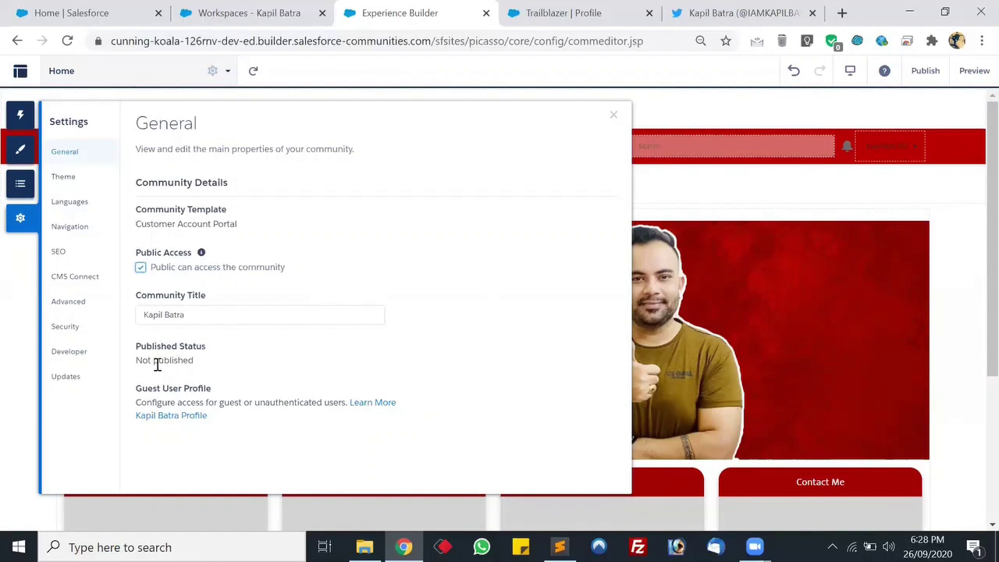
pyautogui.click(922, 68)
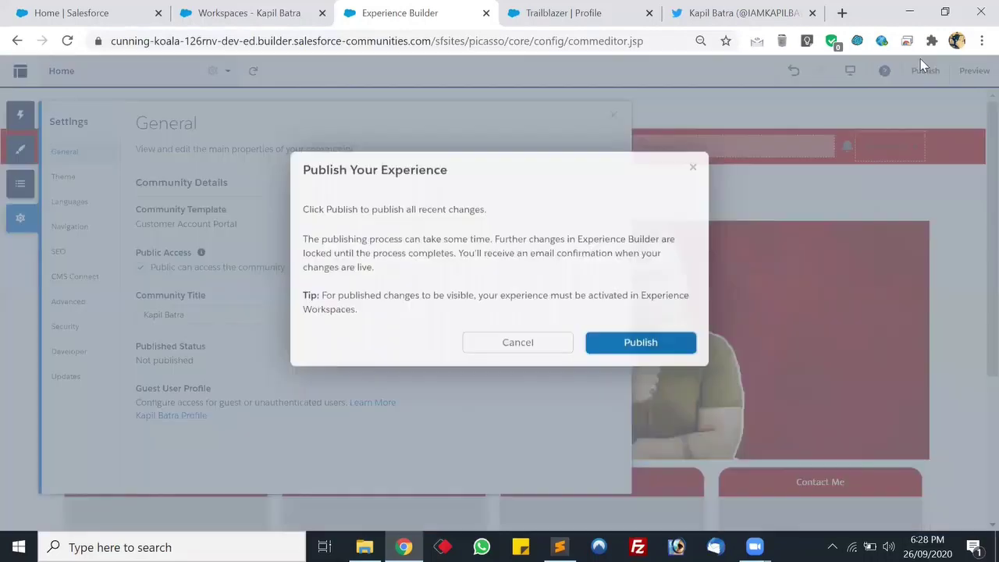
pyautogui.click(640, 346)
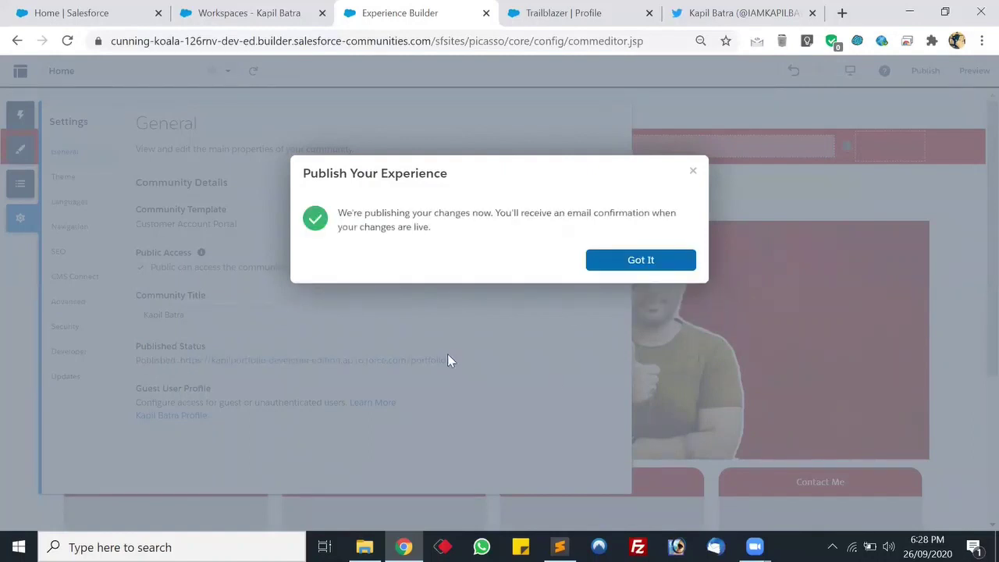
pyautogui.click(680, 263)
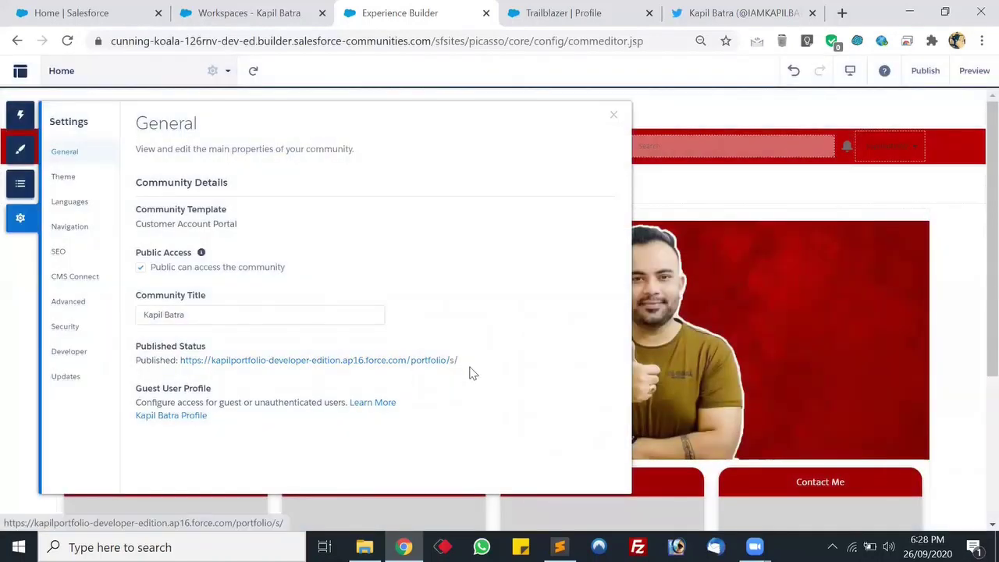
# - View the live community as a guest by opening its published URL from the general settings in an incognito window, and close that window
pyautogui.moveTo(468, 361); pyautogui.dragTo(182, 360)
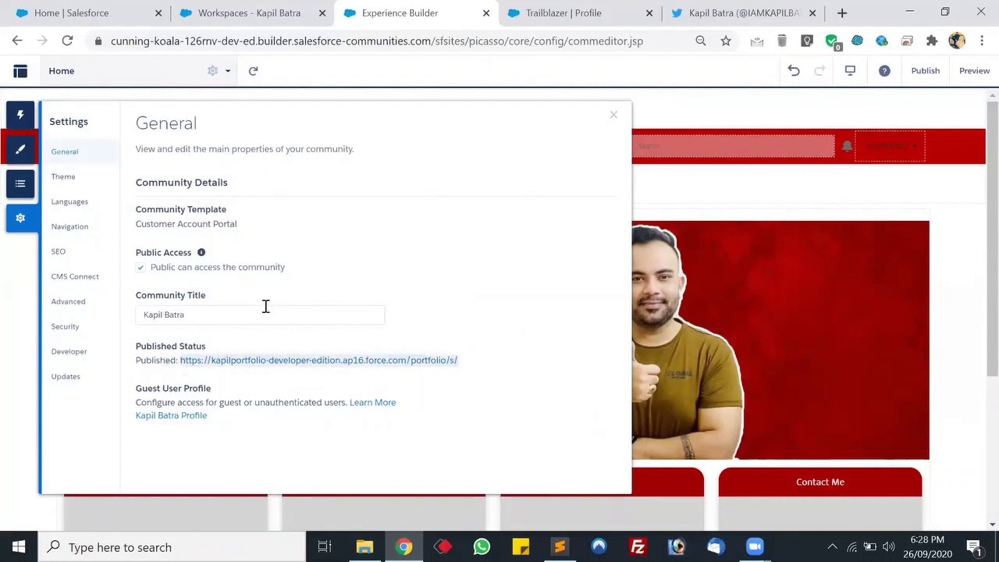
pyautogui.click(777, 185)
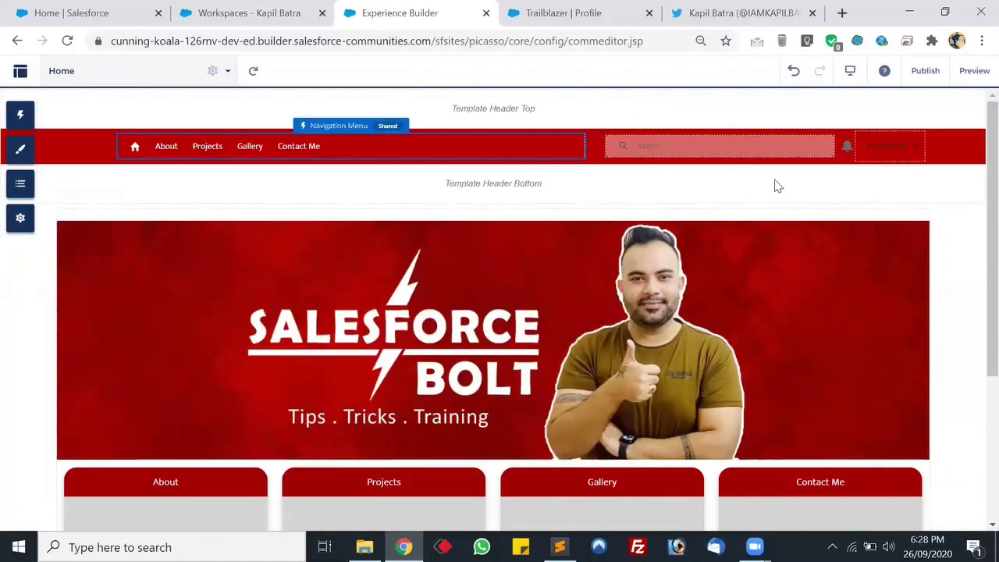
pyautogui.hotkey('ctrl', 'shift', 'n')
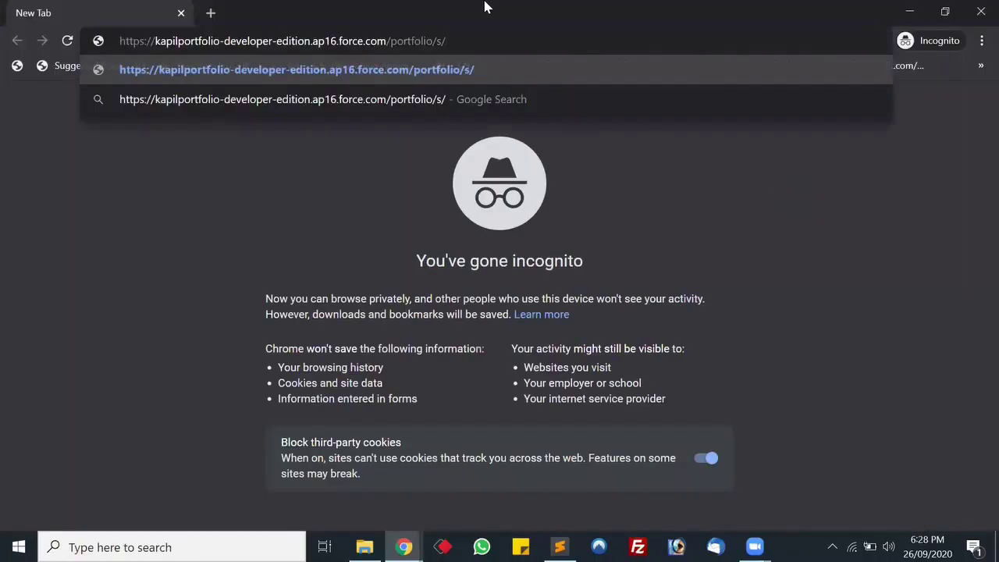
pyautogui.press('Return')
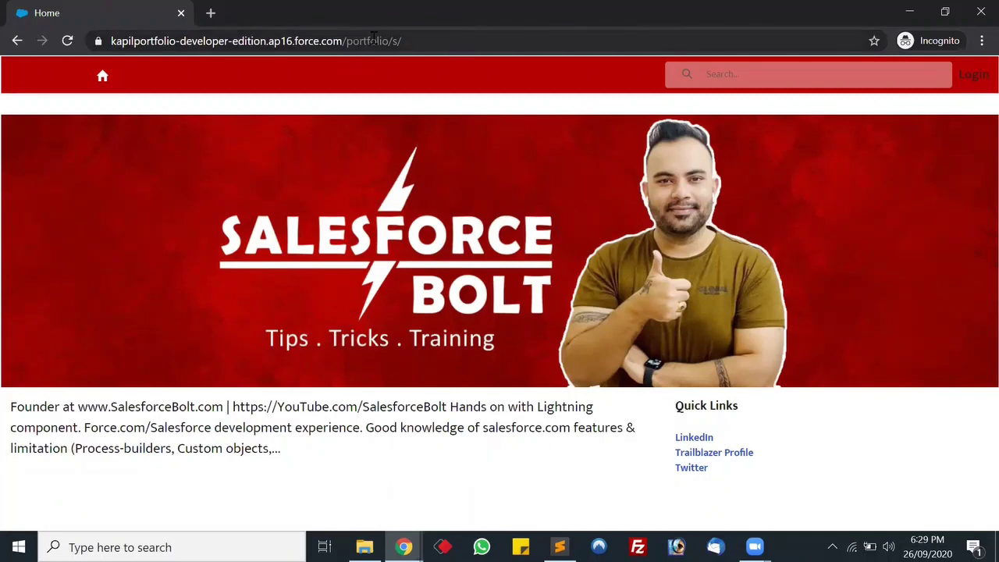
pyautogui.click(977, 9)
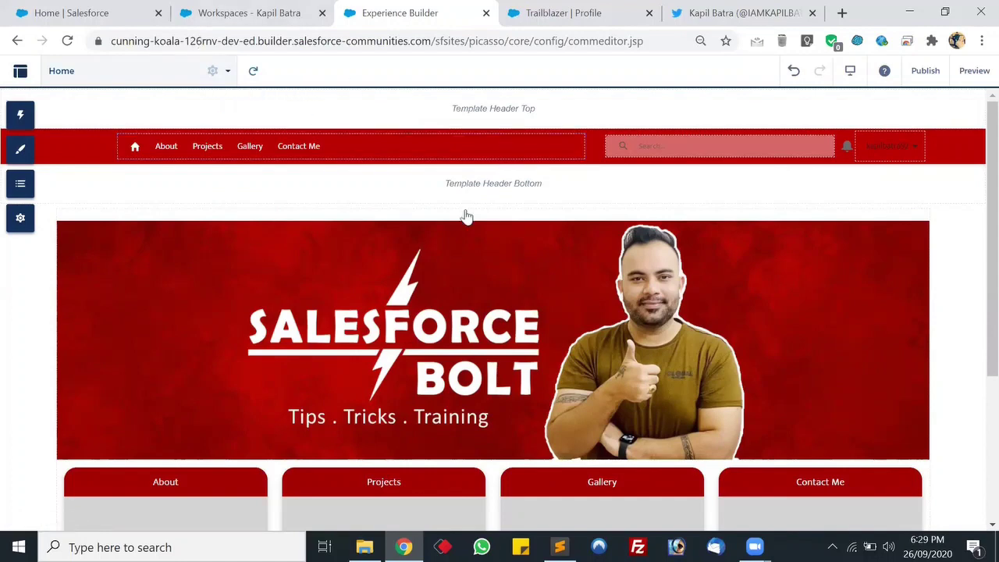
pyautogui.scroll(-3, 460, 223)
pyautogui.scroll(-1, 466, 228)
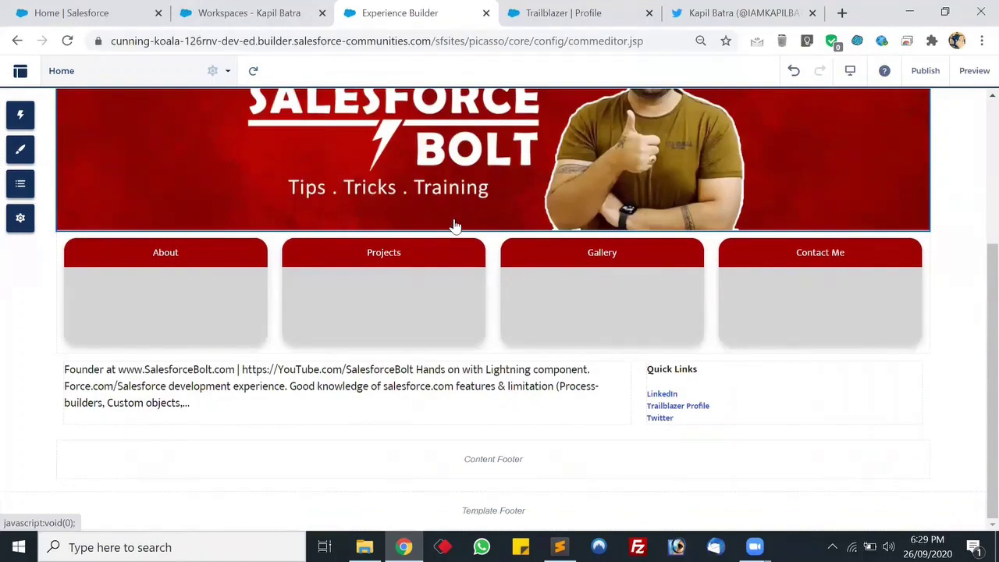
pyautogui.scroll(3, 455, 226)
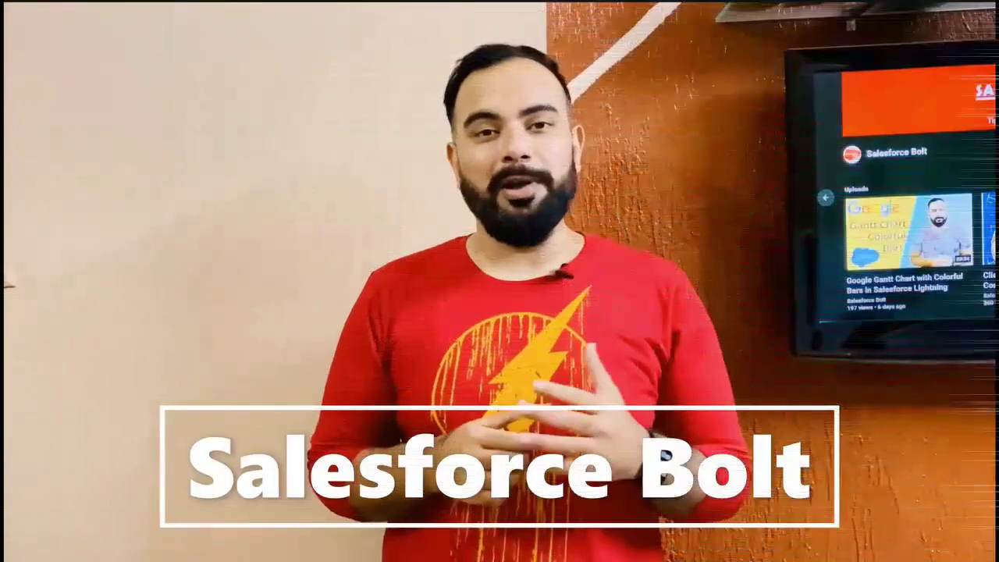